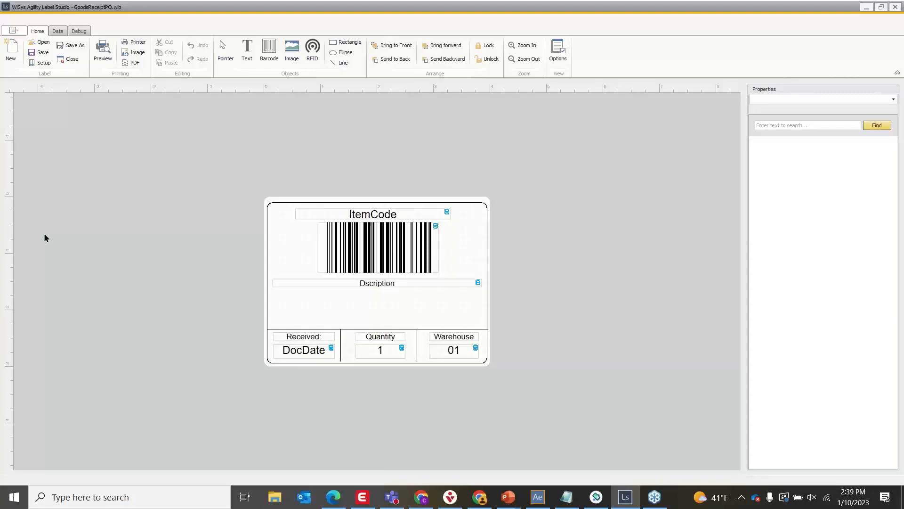
# Browse the label files in the WiSys Doc folder, then close the file browser without opening one.
pyautogui.click(43, 43)
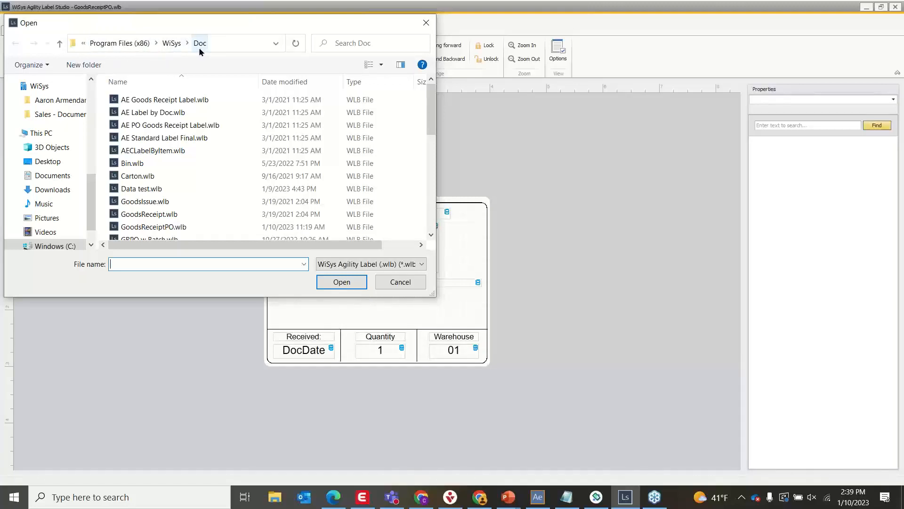
pyautogui.scroll(-4, 187, 151)
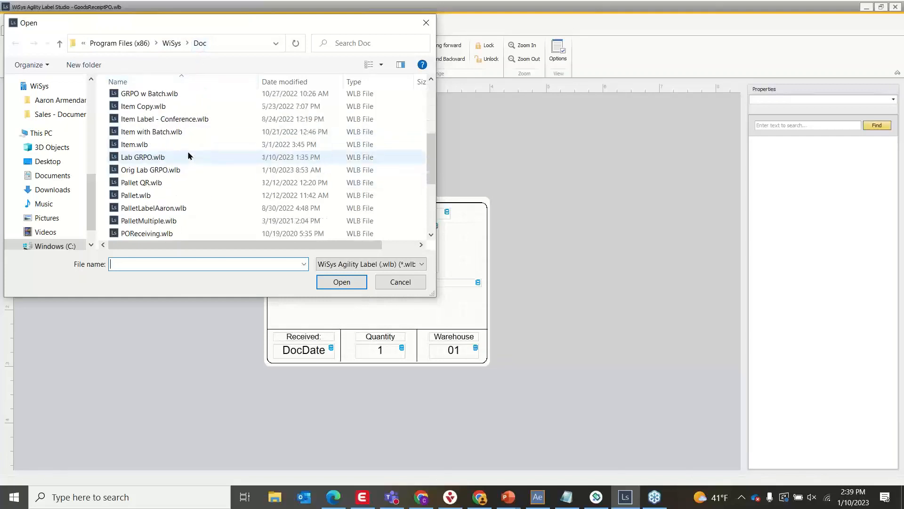
pyautogui.scroll(-3, 188, 155)
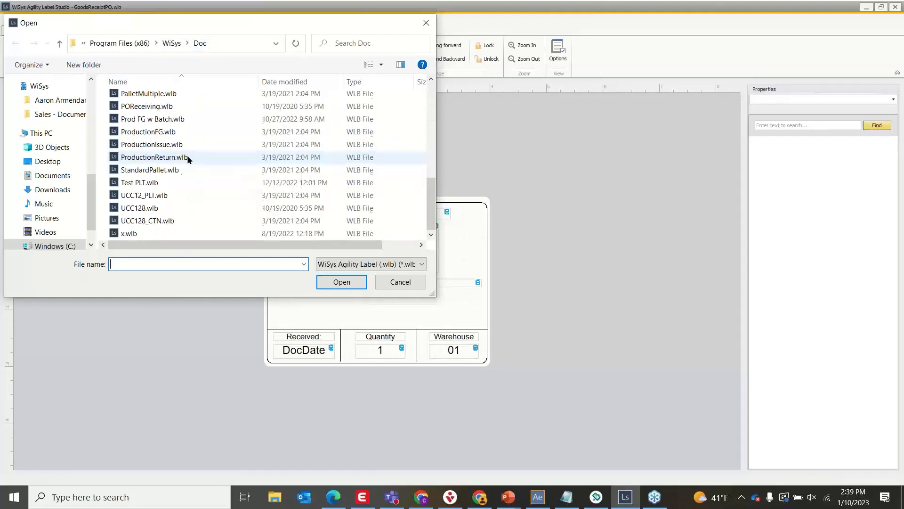
pyautogui.scroll(8, 188, 157)
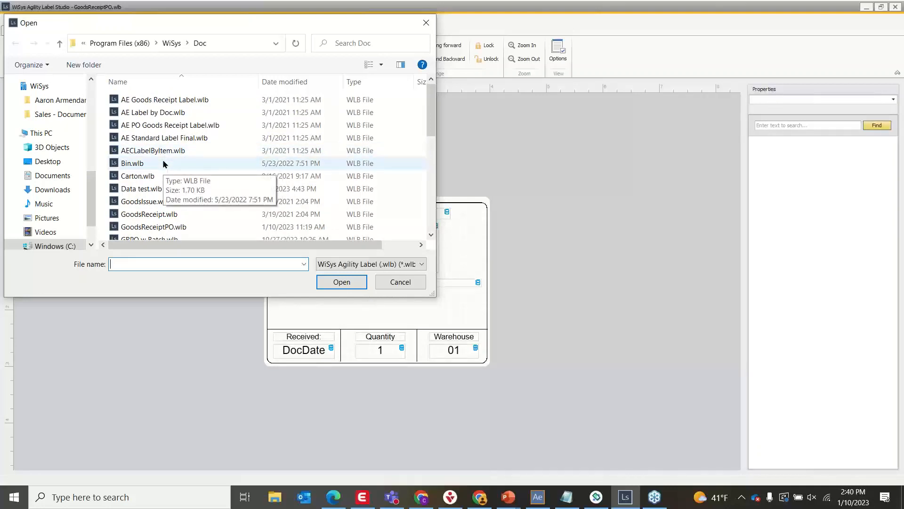
pyautogui.scroll(-1, 162, 160)
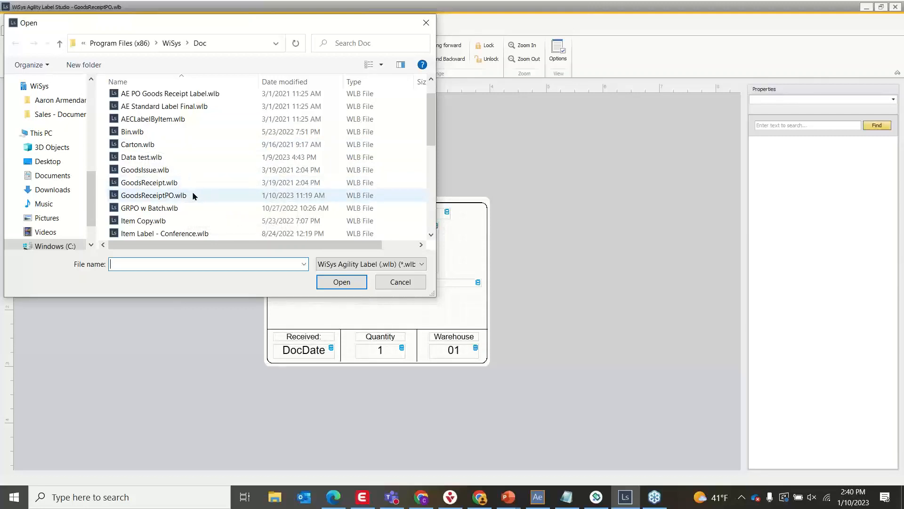
pyautogui.click(426, 23)
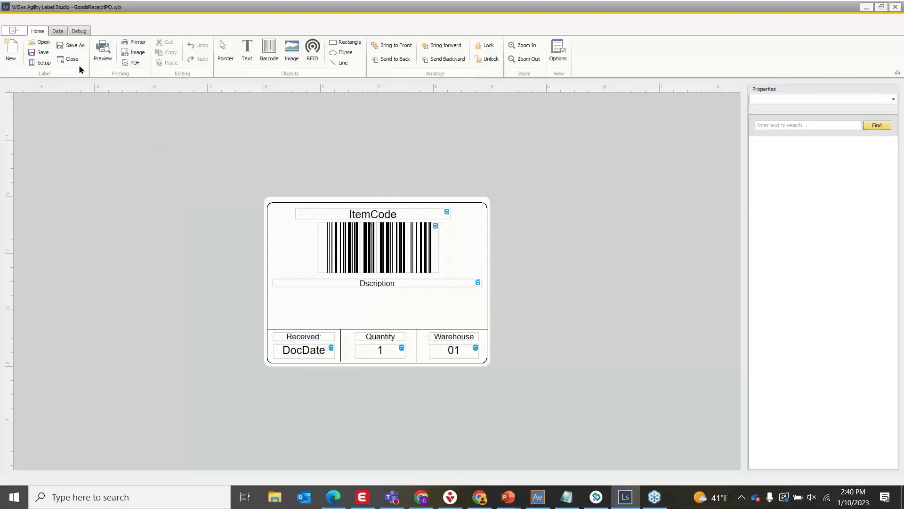
# Review the label's SQL query, its OPDN and PDN1 tables, and its parameter list in the Query Designer.
pyautogui.click(56, 33)
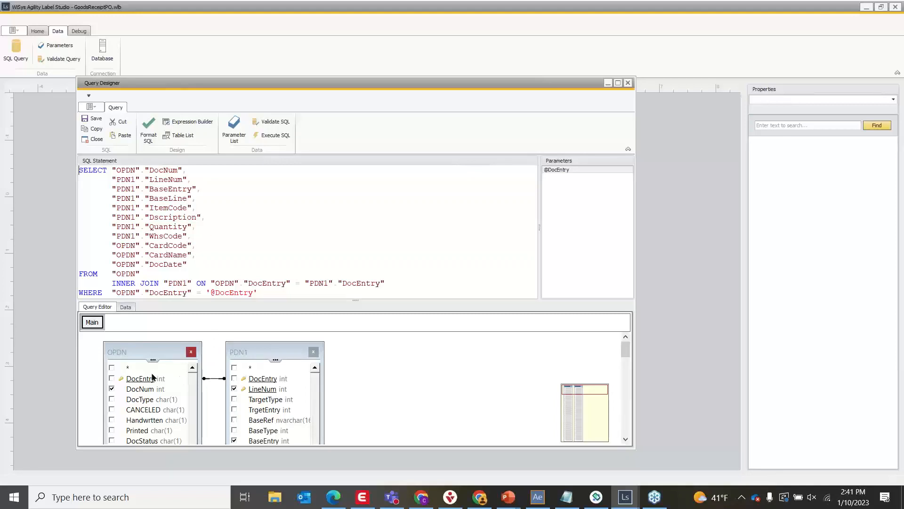
pyautogui.scroll(-1, 154, 377)
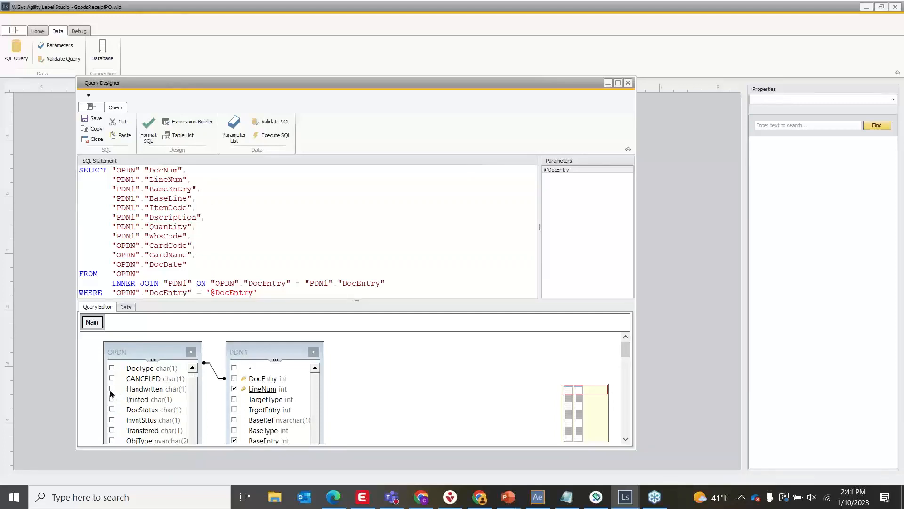
pyautogui.scroll(1, 181, 382)
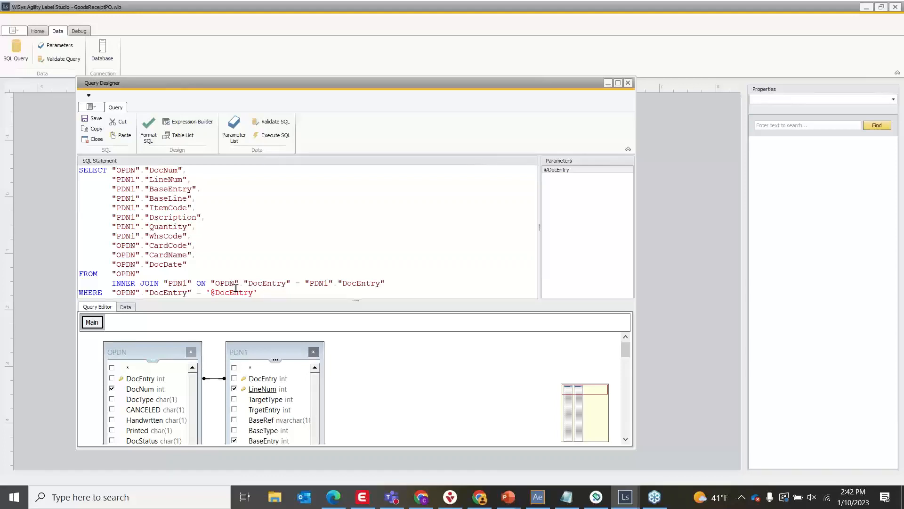
pyautogui.click(234, 127)
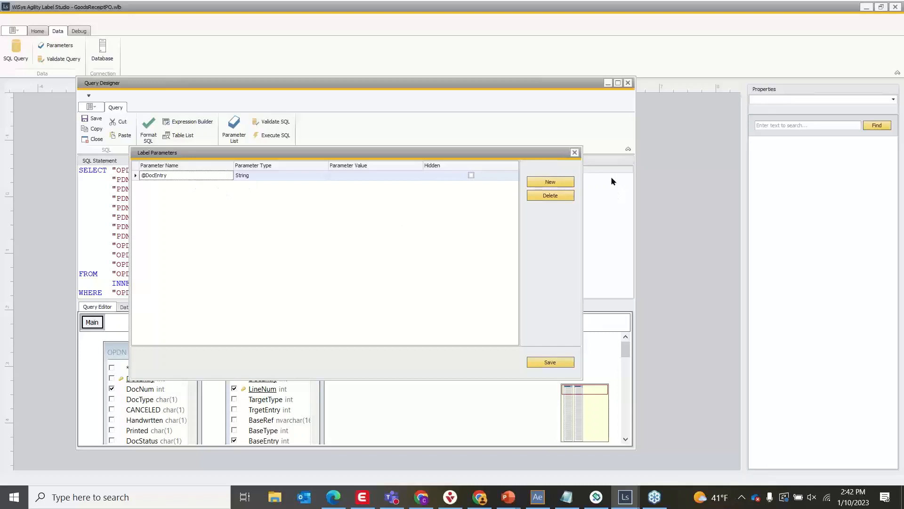
pyautogui.click(574, 152)
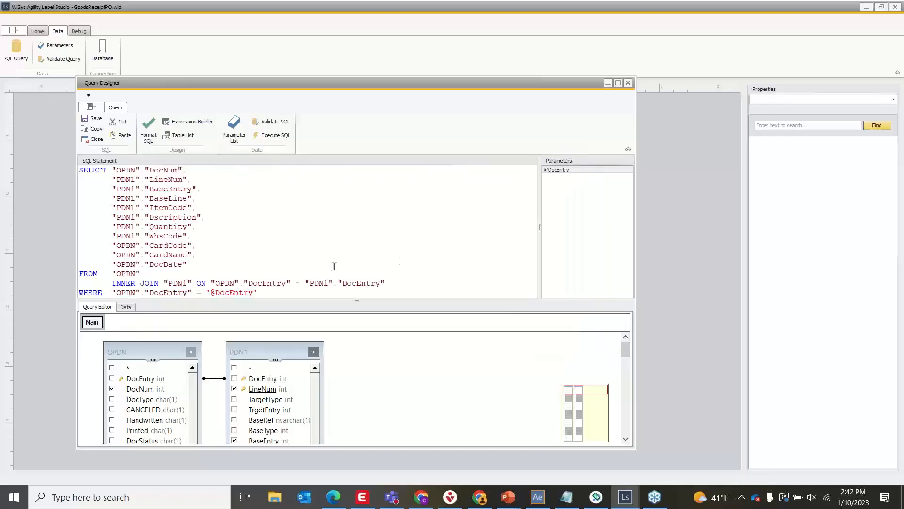
pyautogui.click(629, 83)
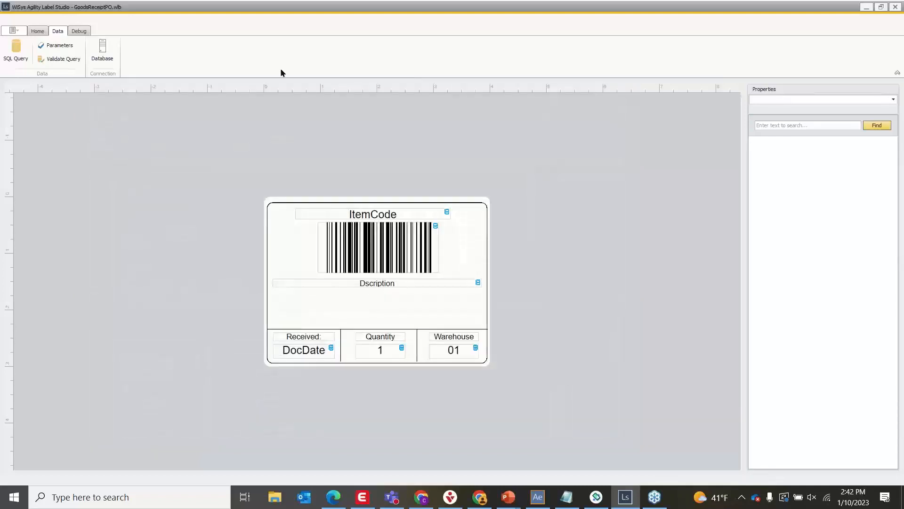
# Review the label document setup, including its unit, width, height and gap settings, without changing anything.
pyautogui.click(38, 31)
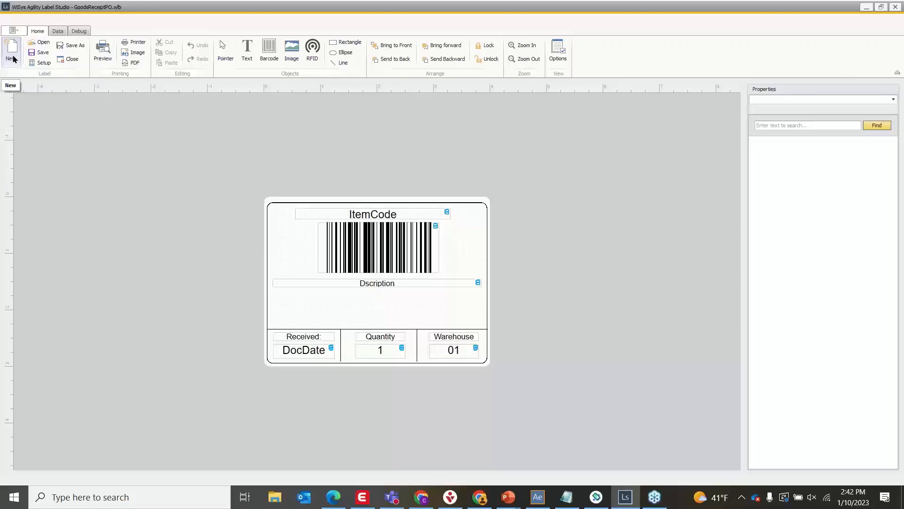
pyautogui.click(38, 63)
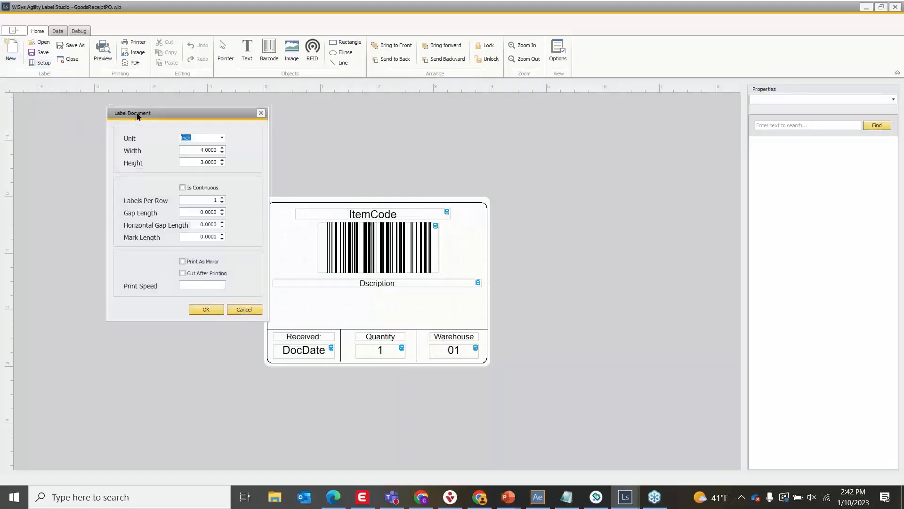
pyautogui.moveTo(136, 117); pyautogui.dragTo(137, 100)
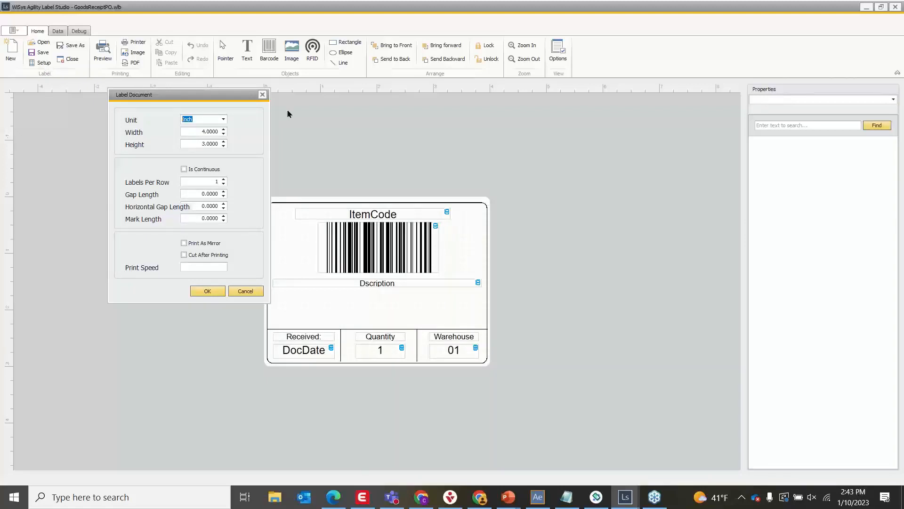
pyautogui.click(263, 95)
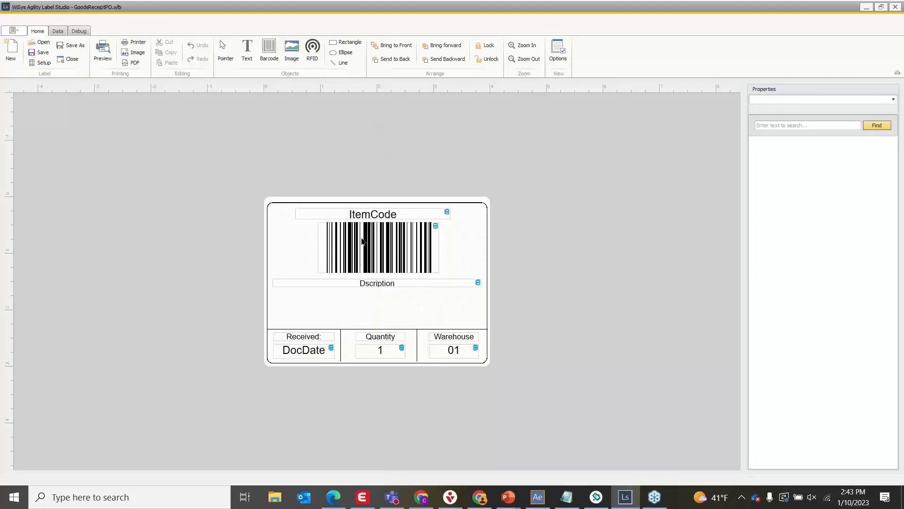
# Reposition the barcode between the ItemCode and Dscription text at X 0.95 in, Y 0.50 in.
pyautogui.moveTo(324, 246); pyautogui.dragTo(297, 247)
pyautogui.moveTo(359, 234)
pyautogui.mouseDown()
pyautogui.moveTo(369, 232)
pyautogui.moveTo(346, 242)
pyautogui.mouseUp()
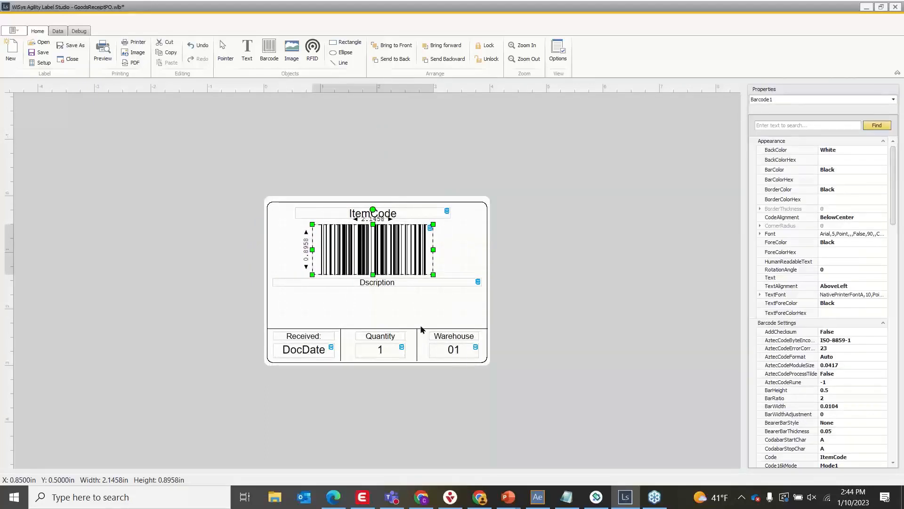
pyautogui.press('Right')
pyautogui.press('Right')
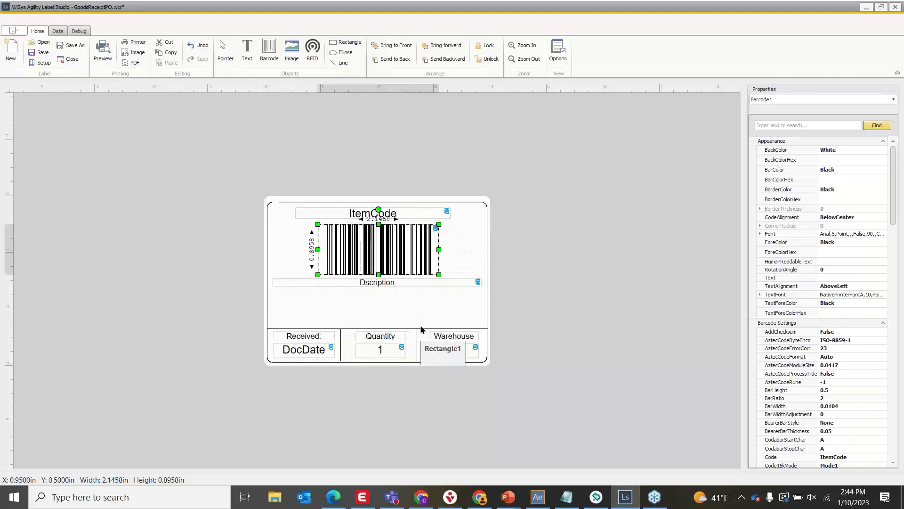
pyautogui.click(539, 178)
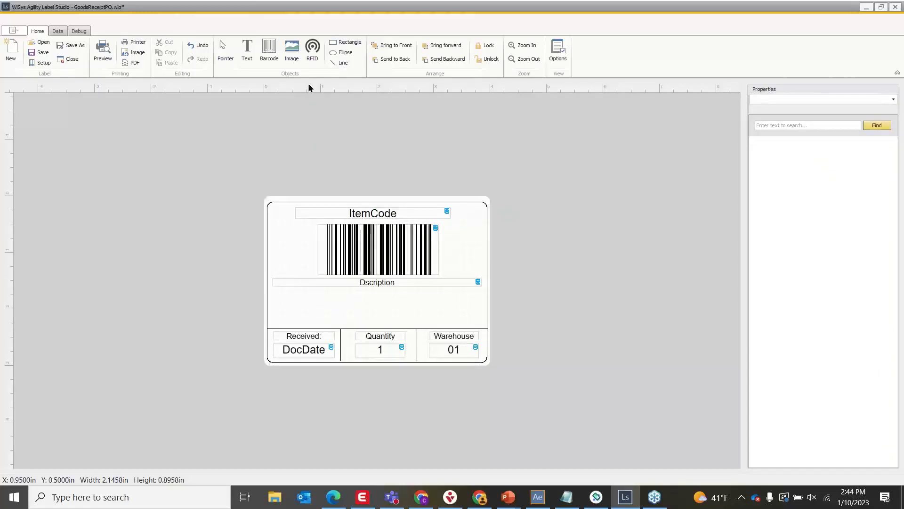
# Add a text object about 1.3 by 0.5 in and place it below the description at about X 1.25, Y 1.75 in.
pyautogui.click(248, 52)
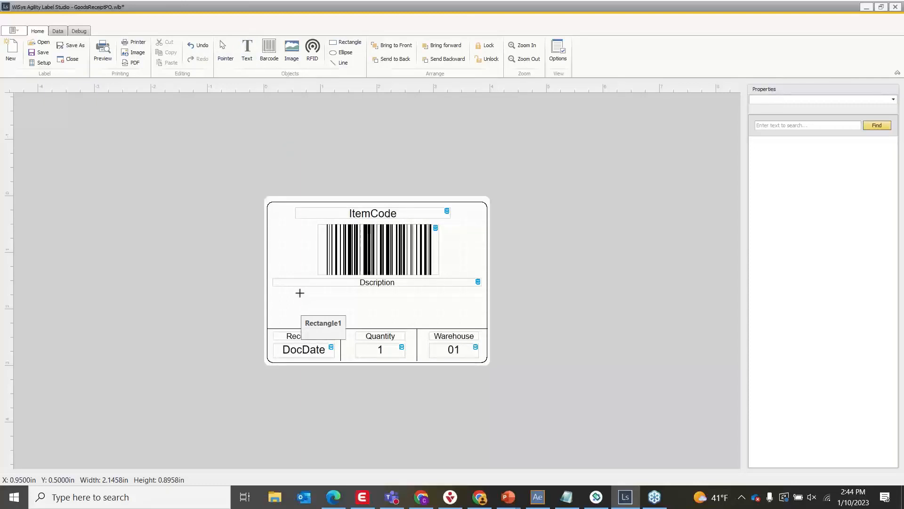
pyautogui.moveTo(300, 293); pyautogui.dragTo(389, 320)
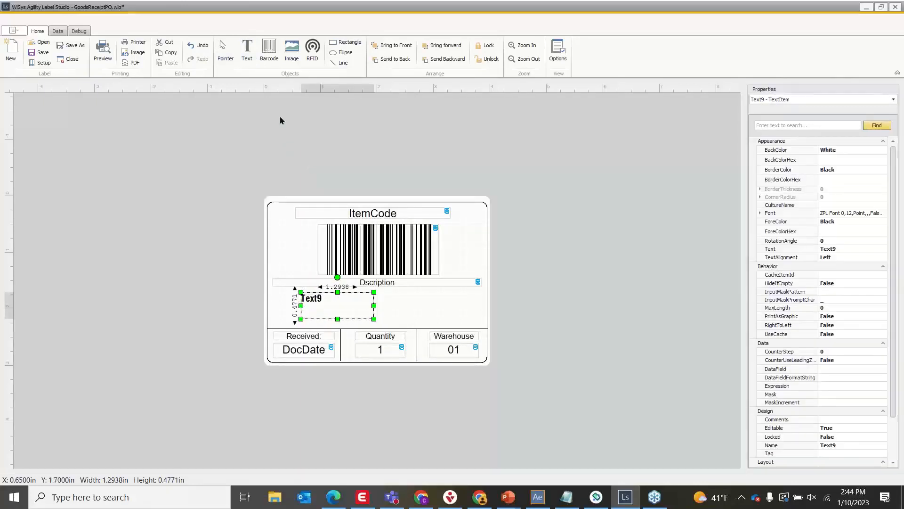
pyautogui.click(530, 270)
pyautogui.click(347, 309)
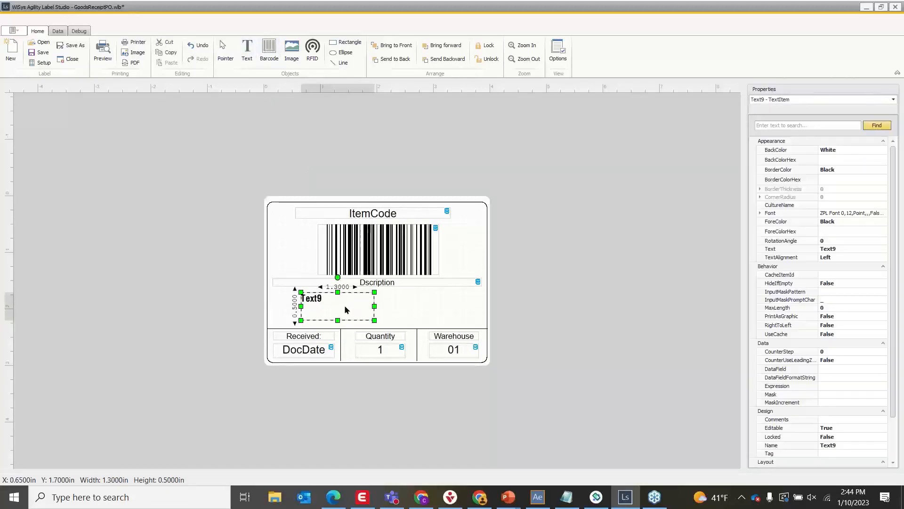
pyautogui.moveTo(347, 309); pyautogui.dragTo(377, 308)
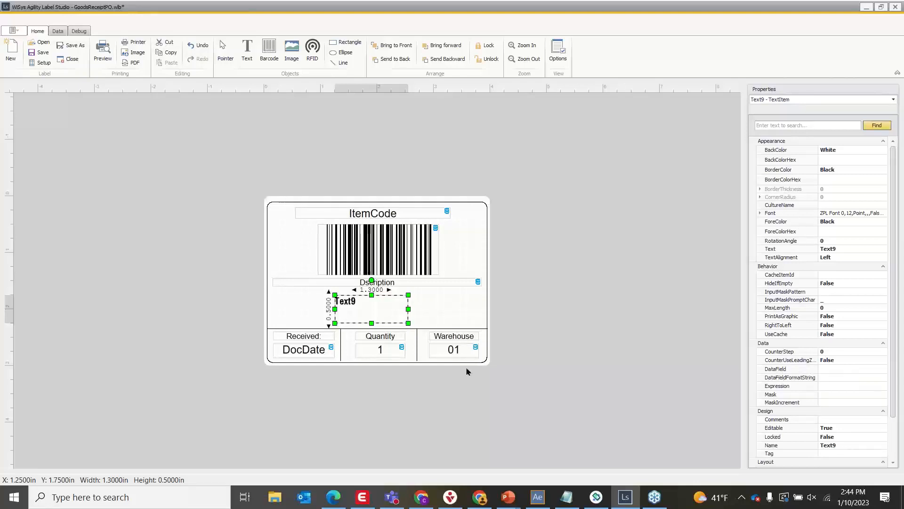
# Check the database field links on the label's description and item code text objects.
pyautogui.moveTo(478, 285)
pyautogui.moveTo(447, 214)
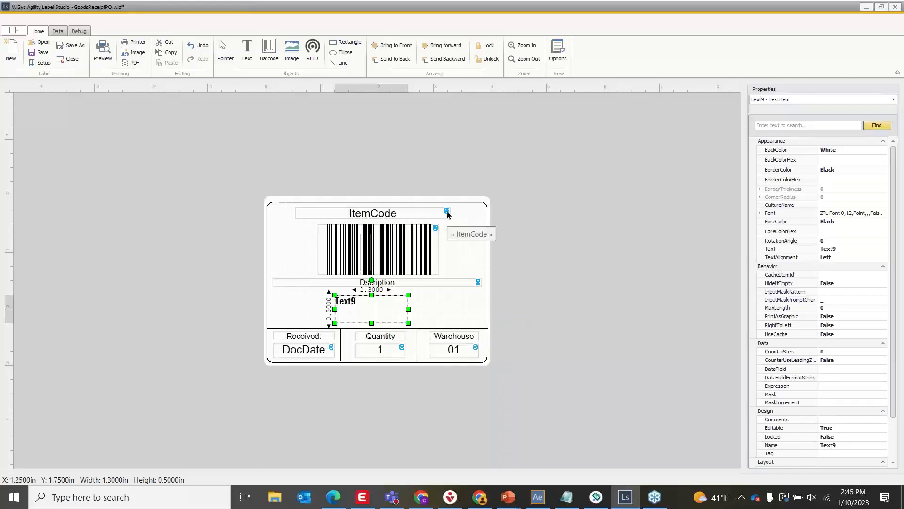
pyautogui.click(479, 306)
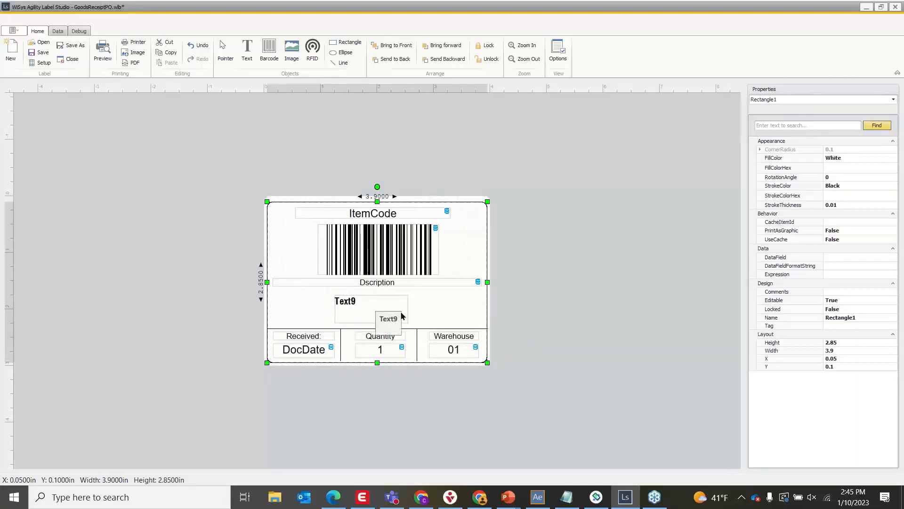
pyautogui.click(566, 285)
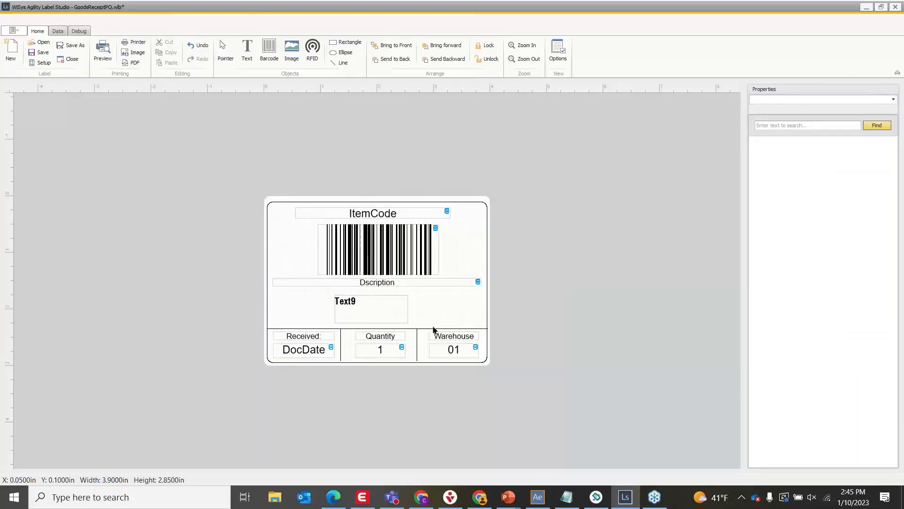
# Link the new text object below the description to the WhsCode data field.
pyautogui.click(384, 310)
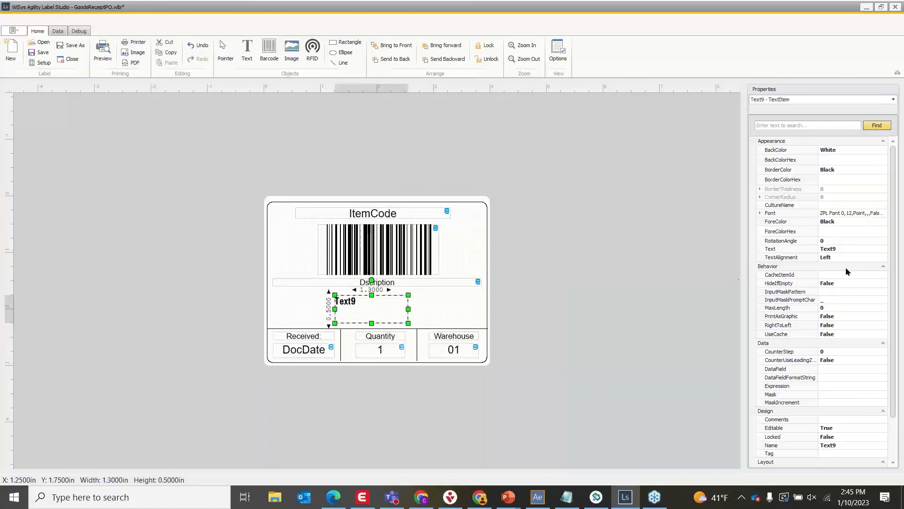
pyautogui.click(837, 370)
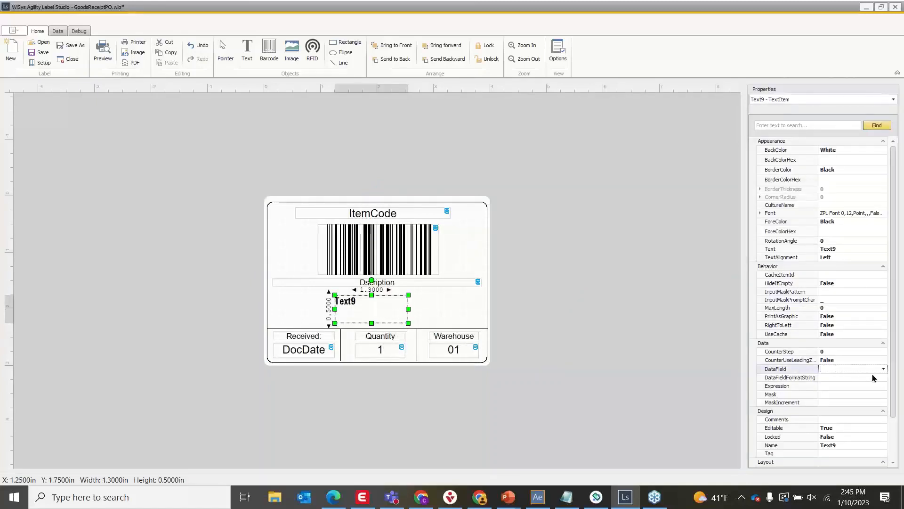
pyautogui.click(883, 370)
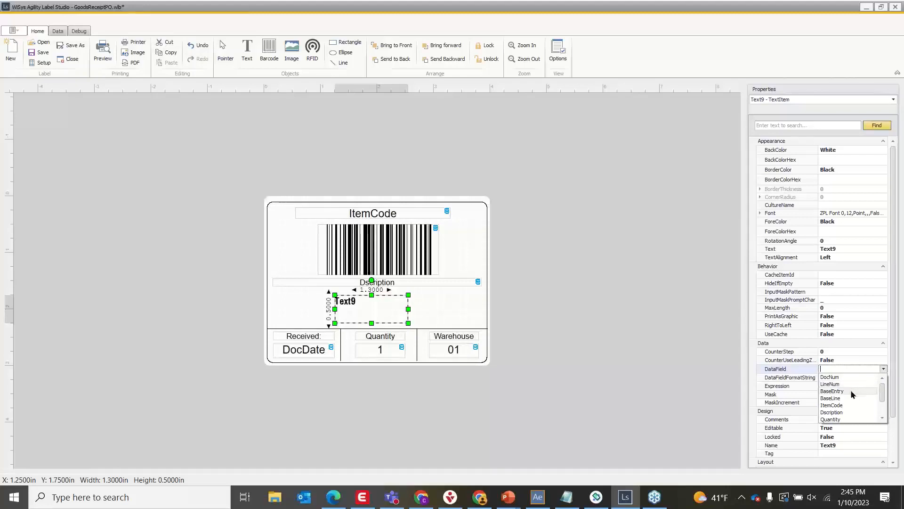
pyautogui.scroll(-1, 852, 395)
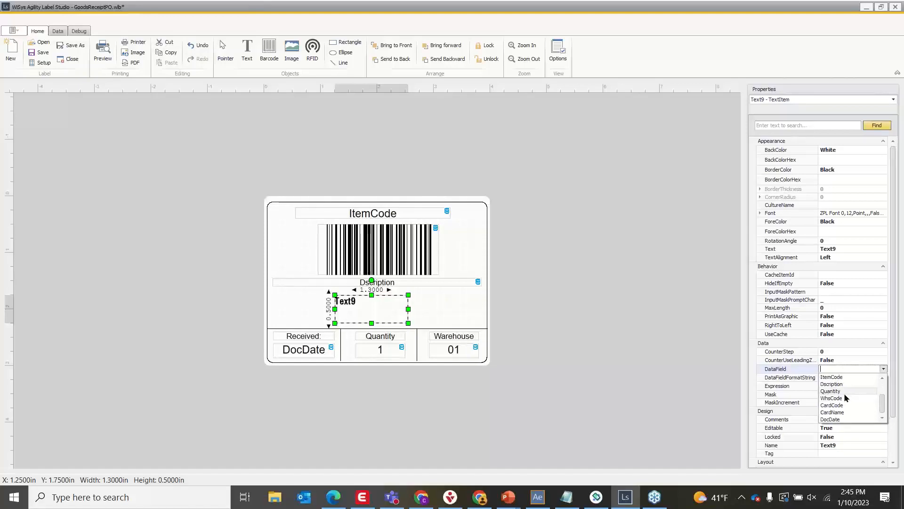
pyautogui.click(843, 400)
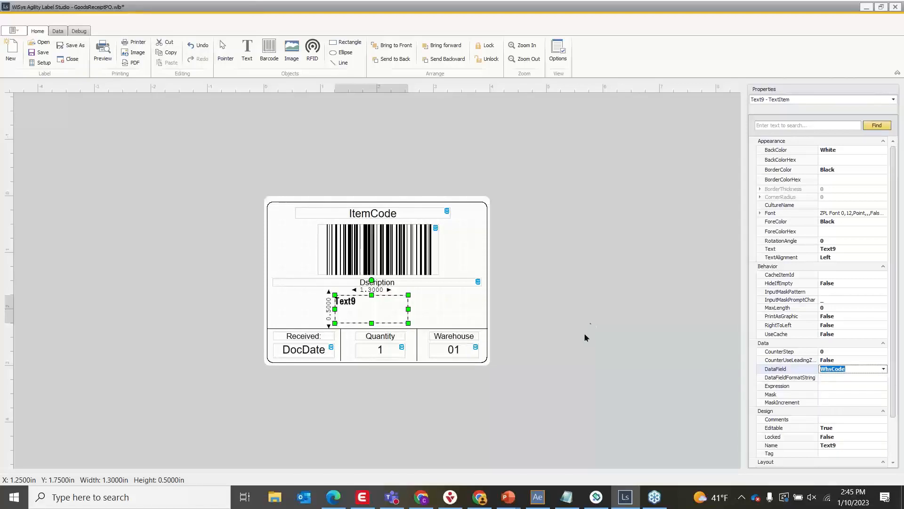
pyautogui.click(355, 309)
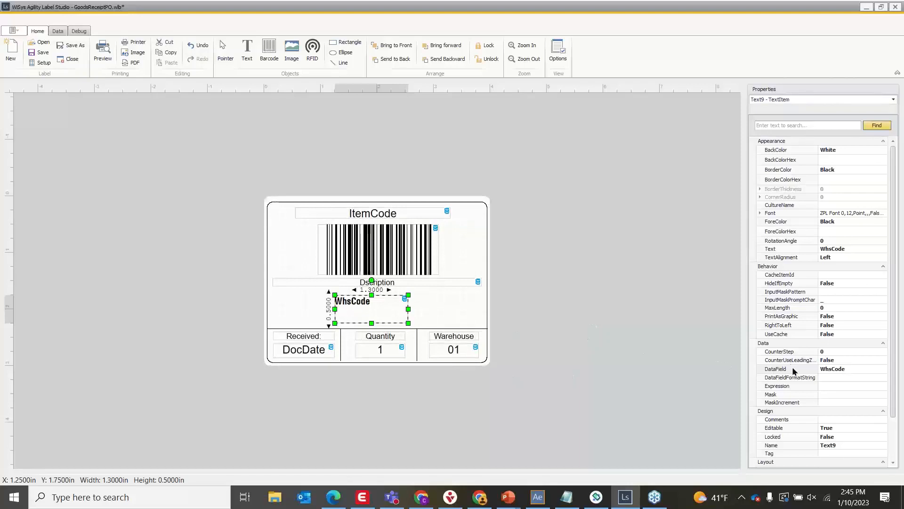
# Clear the new text object's data field and set its static text to DATA.
pyautogui.click(823, 369)
pyautogui.press('BackSpace')
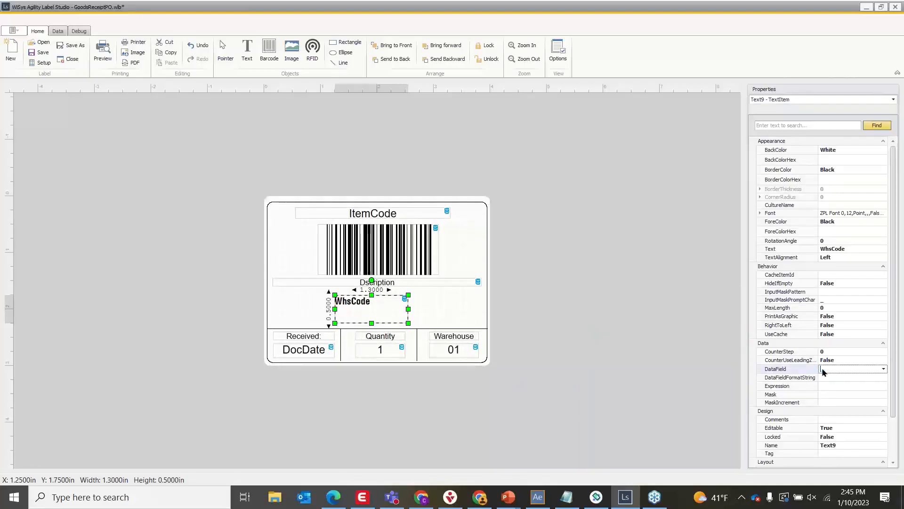
pyautogui.click(840, 248)
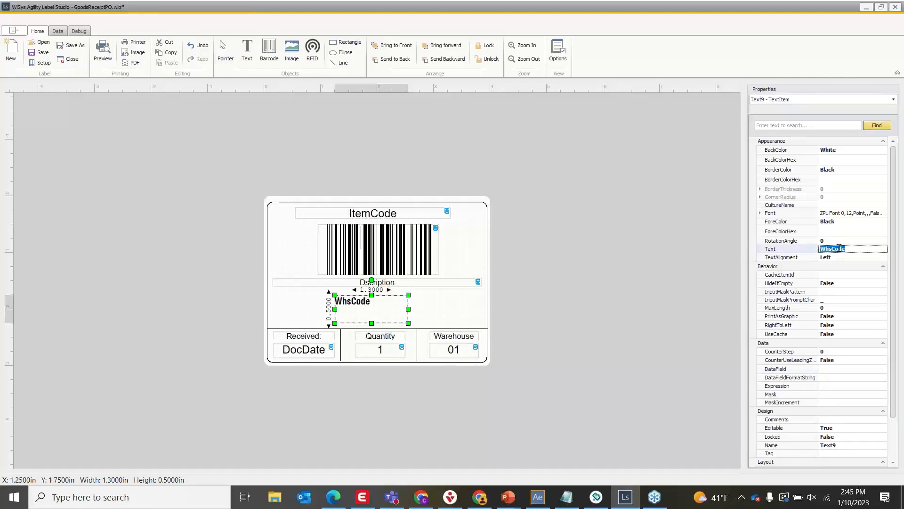
pyautogui.write('DATA')
pyautogui.click(613, 272)
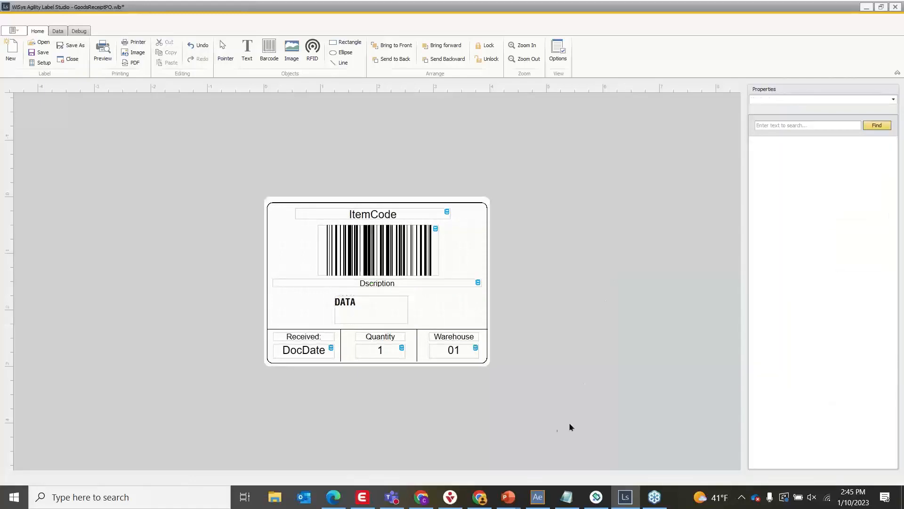
# Check the font settings of the DATA text object below the description.
pyautogui.click(384, 315)
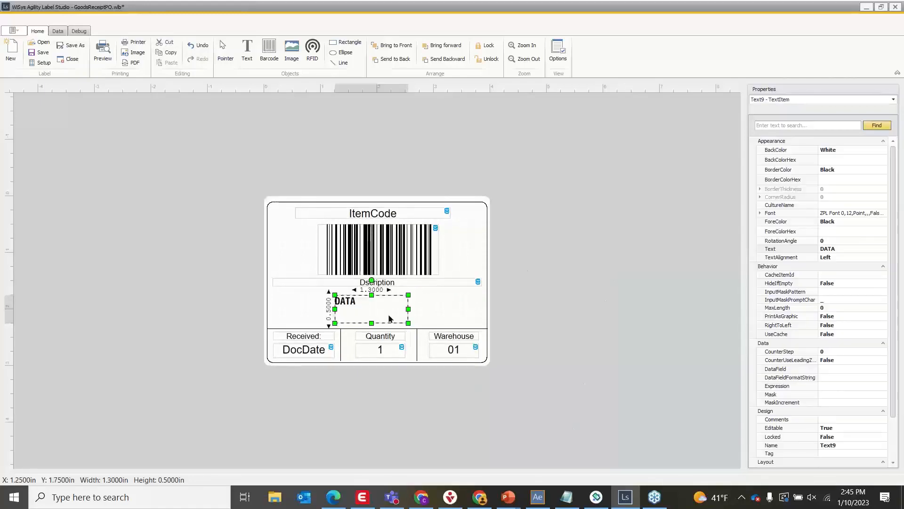
pyautogui.click(766, 213)
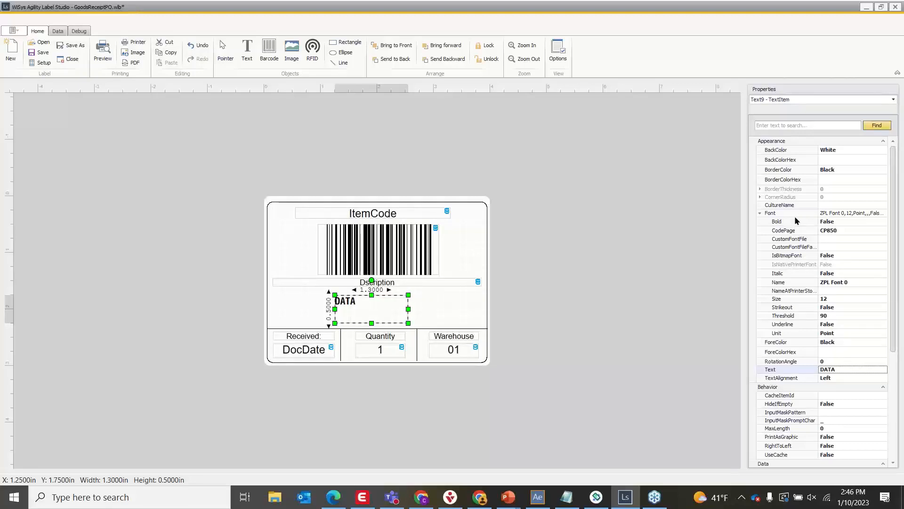
pyautogui.click(760, 213)
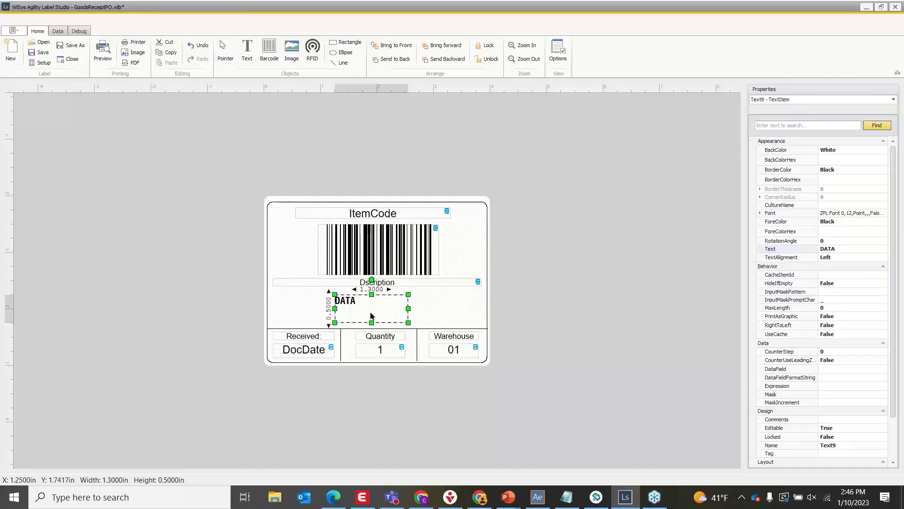
pyautogui.click(561, 316)
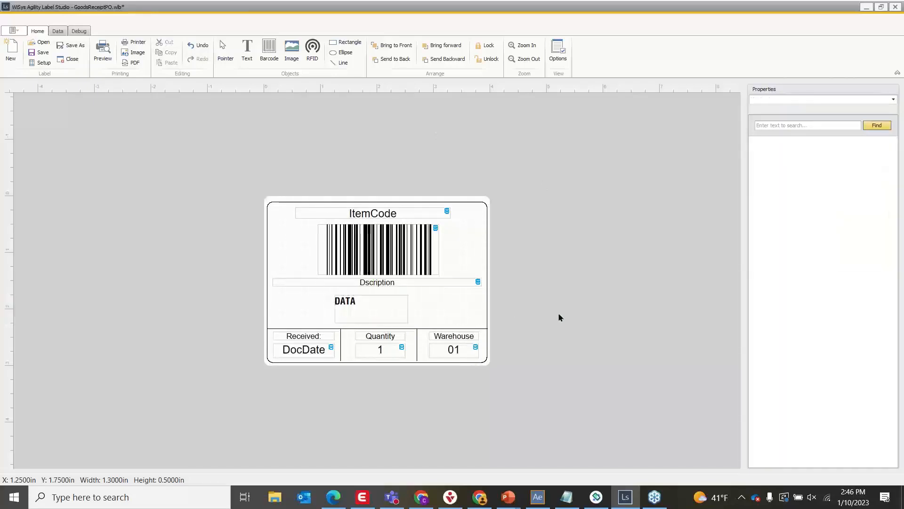
# Delete the DATA text object and add a barcode about 1.75 by 0.6 in in its place, at about X 1.1, Y 1.7 in.
pyautogui.click(395, 298)
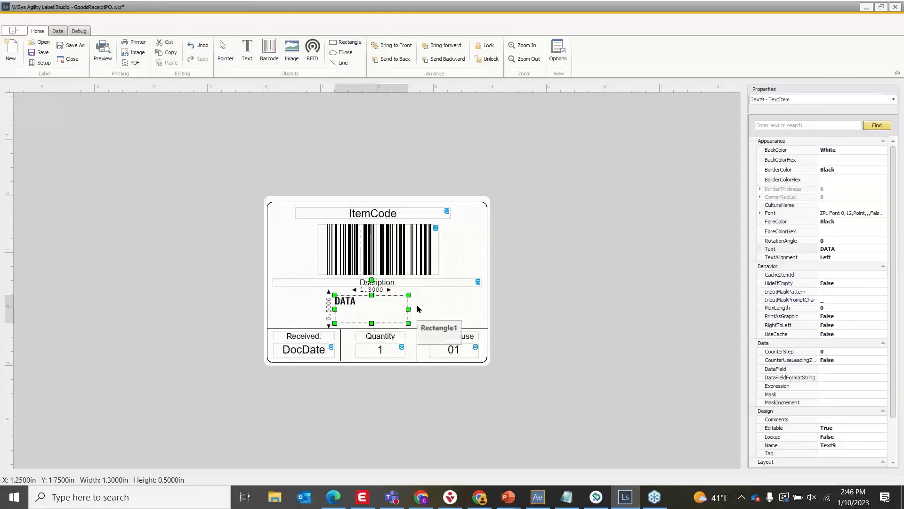
pyautogui.press('Delete')
pyautogui.click(267, 44)
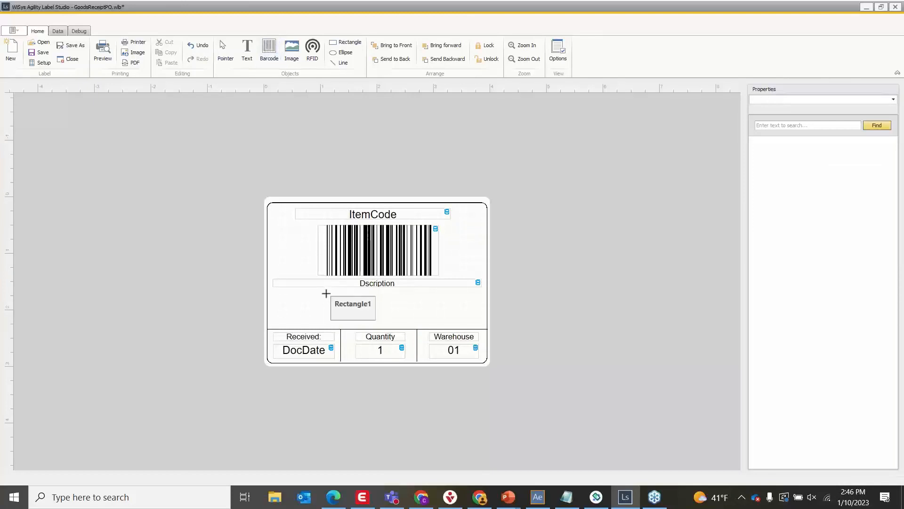
pyautogui.moveTo(327, 292); pyautogui.dragTo(426, 325)
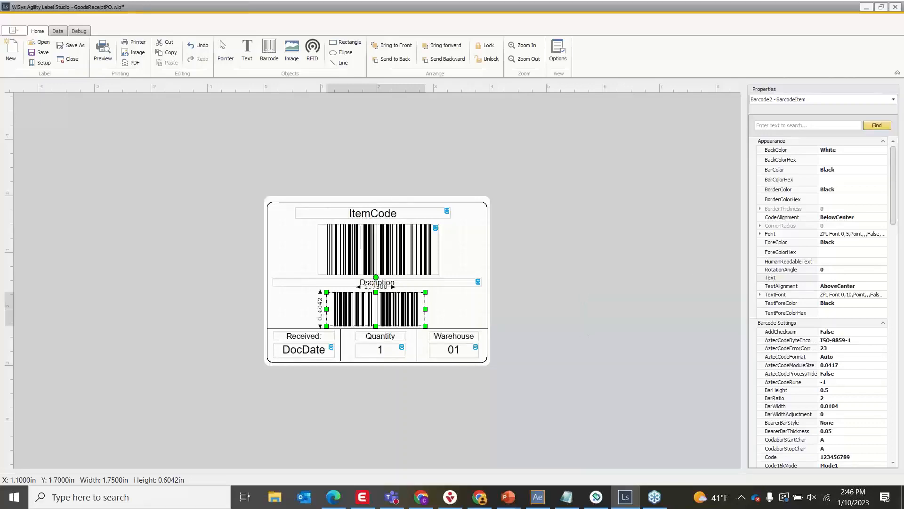
# Look through the new barcode's appearance, symbology-specific and behavior properties.
pyautogui.scroll(-20, 820, 264)
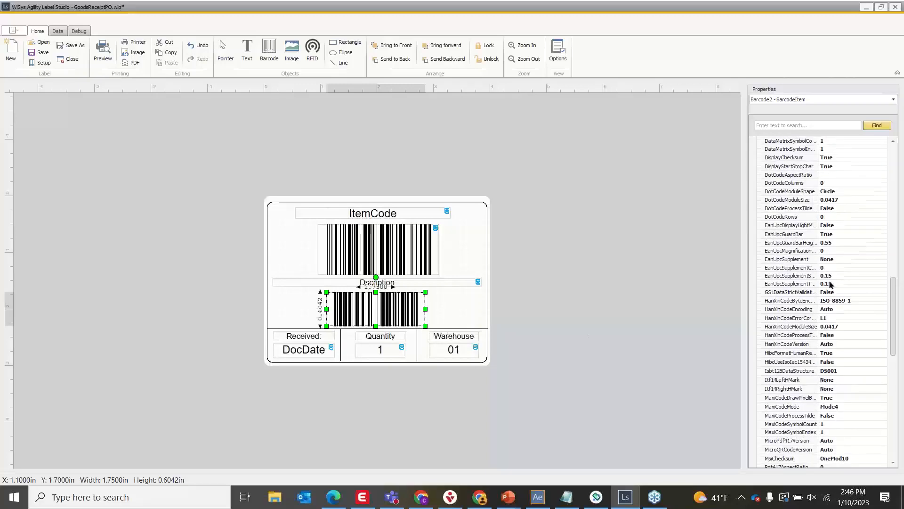
pyautogui.scroll(-7, 820, 283)
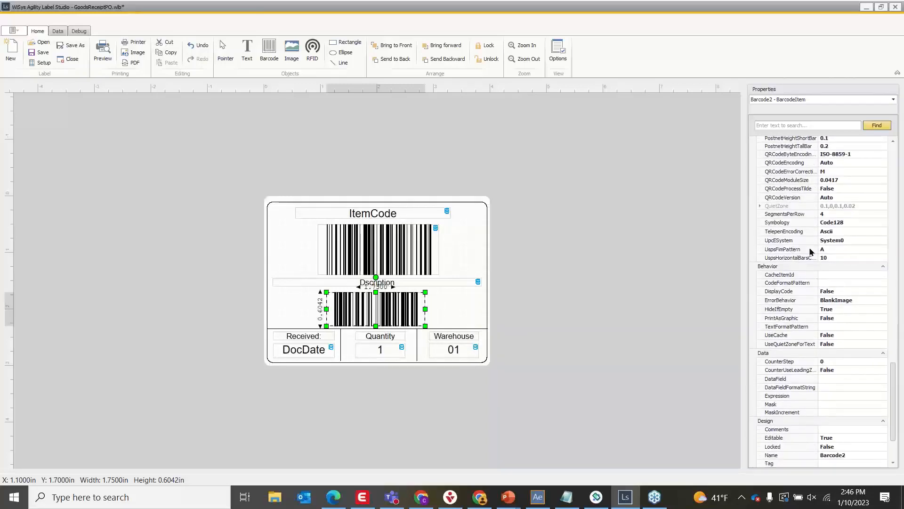
pyautogui.scroll(15, 812, 252)
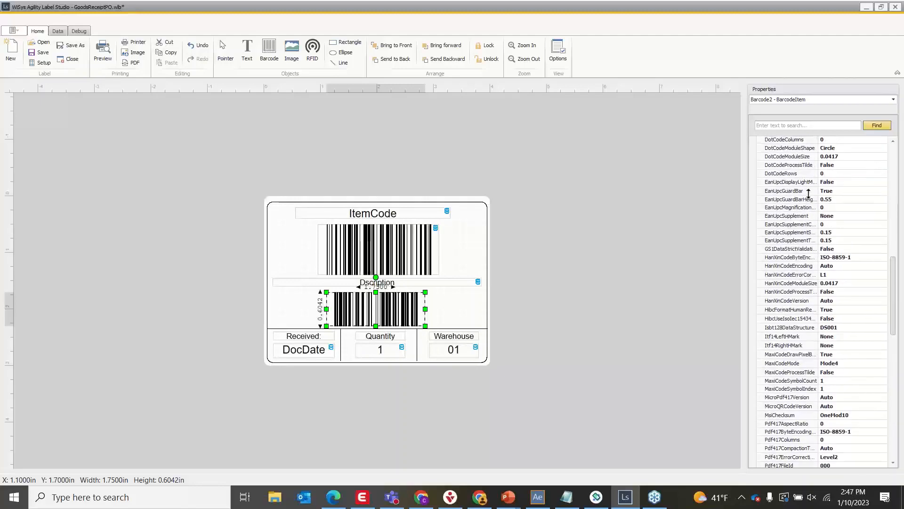
pyautogui.scroll(10, 809, 193)
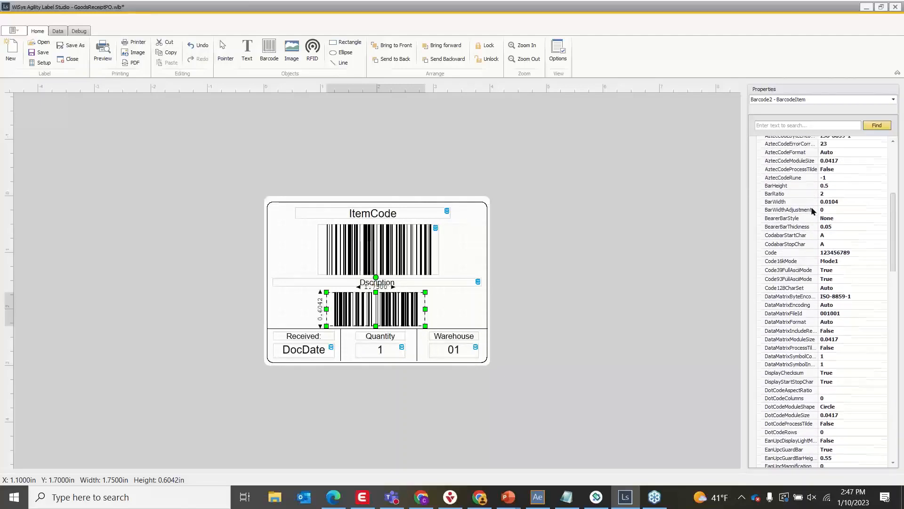
pyautogui.scroll(5, 812, 211)
pyautogui.scroll(-7, 816, 271)
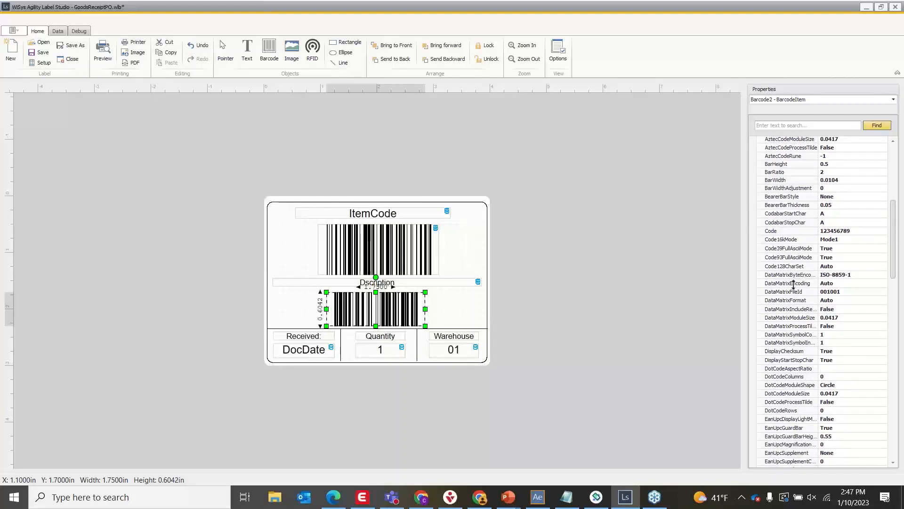
pyautogui.scroll(-5, 796, 264)
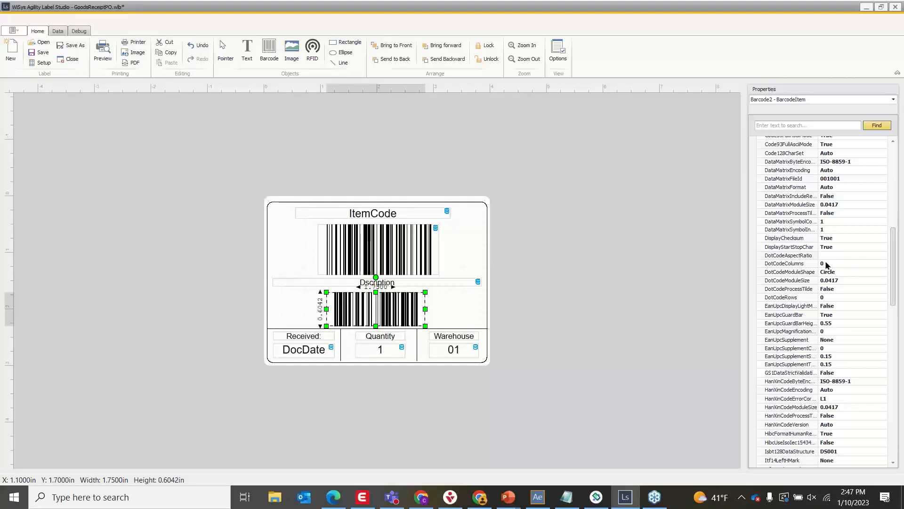
pyautogui.scroll(-7, 808, 252)
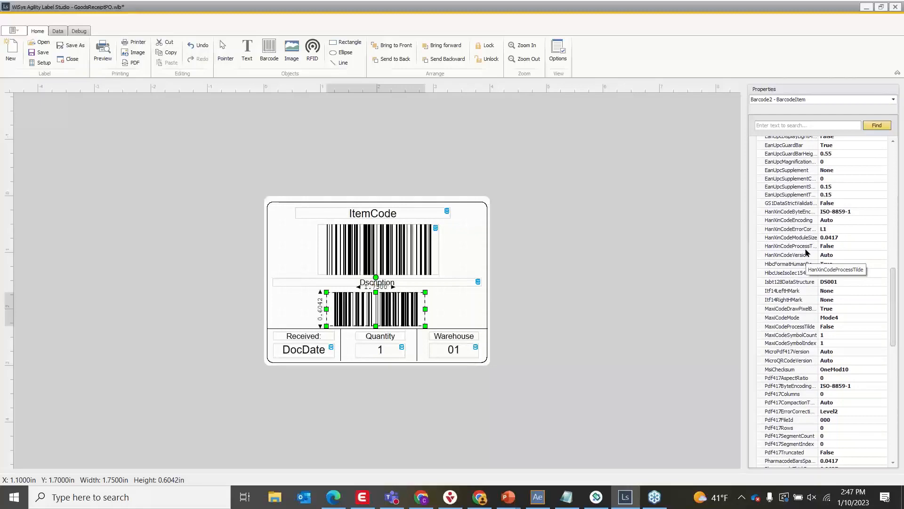
# Set the data field of the barcode below the description to 05.
pyautogui.scroll(-10, 807, 254)
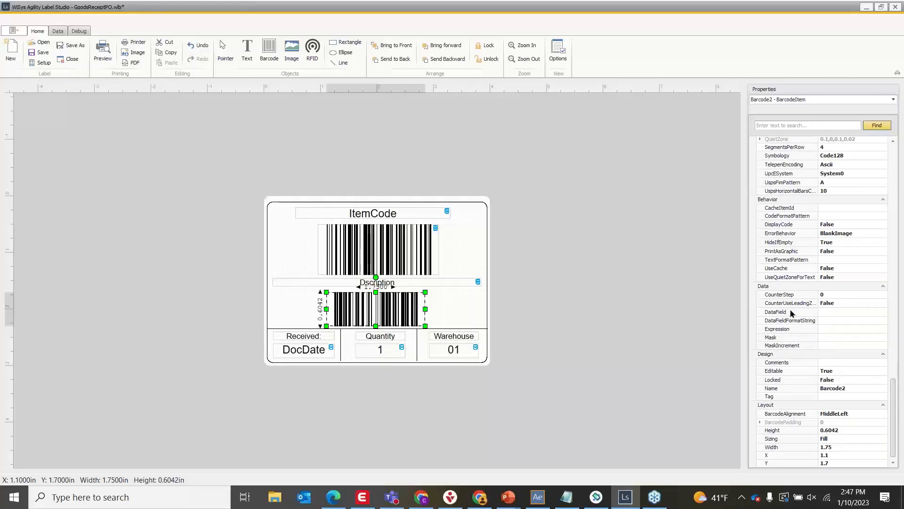
pyautogui.click(837, 311)
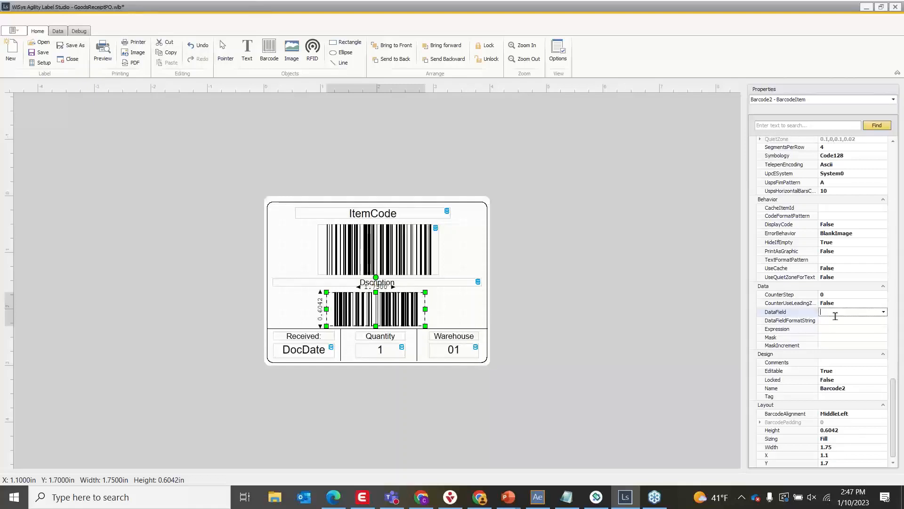
pyautogui.write('05')
pyautogui.click(721, 313)
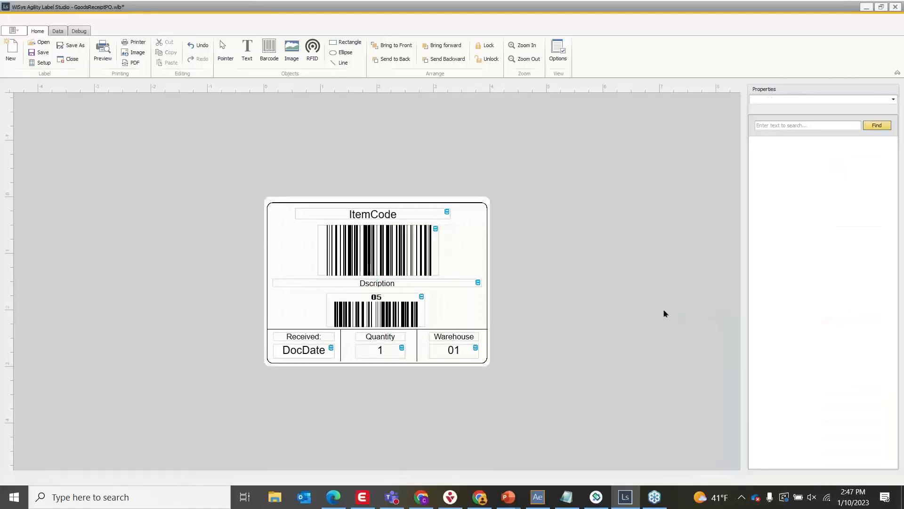
# Link the barcode below the description to the WhsCode data field.
pyautogui.click(351, 312)
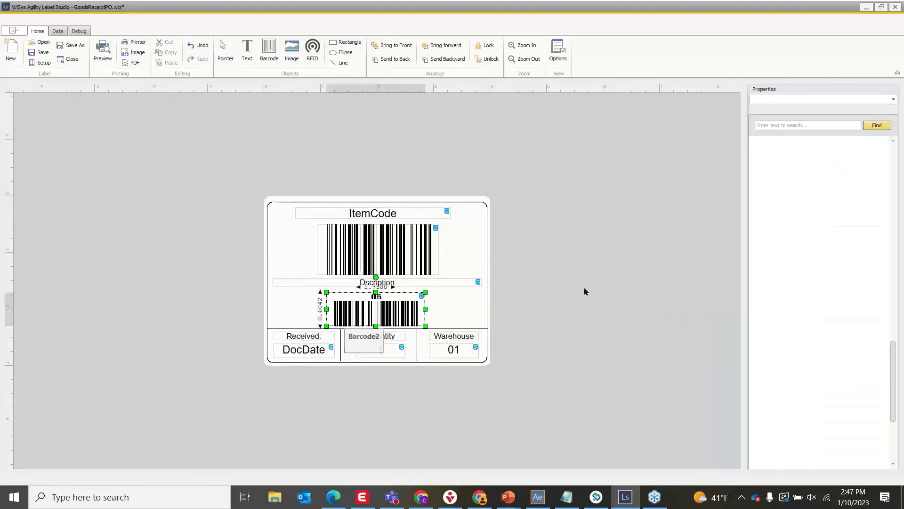
pyautogui.scroll(-6, 814, 339)
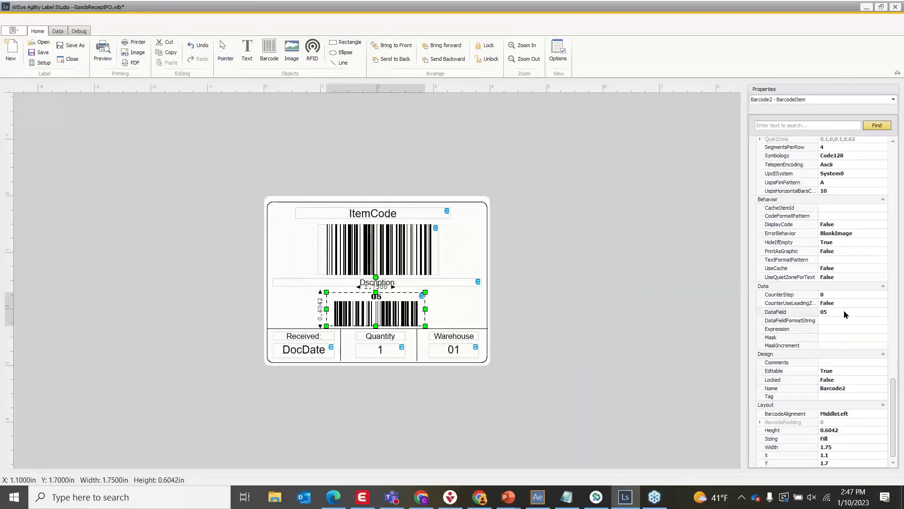
pyautogui.click(844, 313)
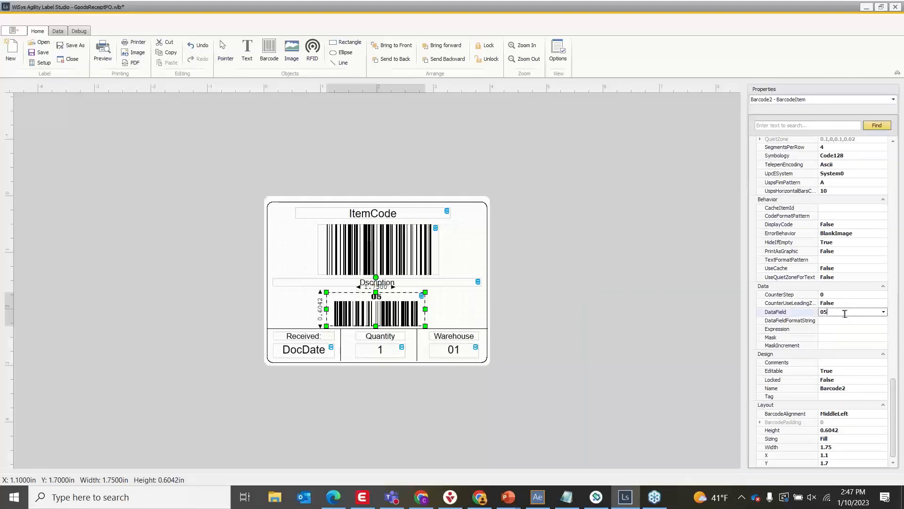
pyautogui.click(884, 313)
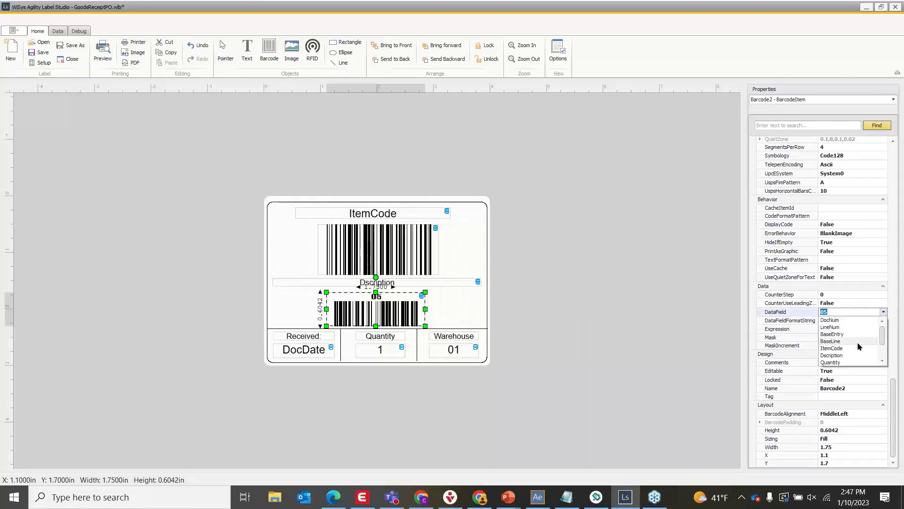
pyautogui.scroll(-2, 858, 338)
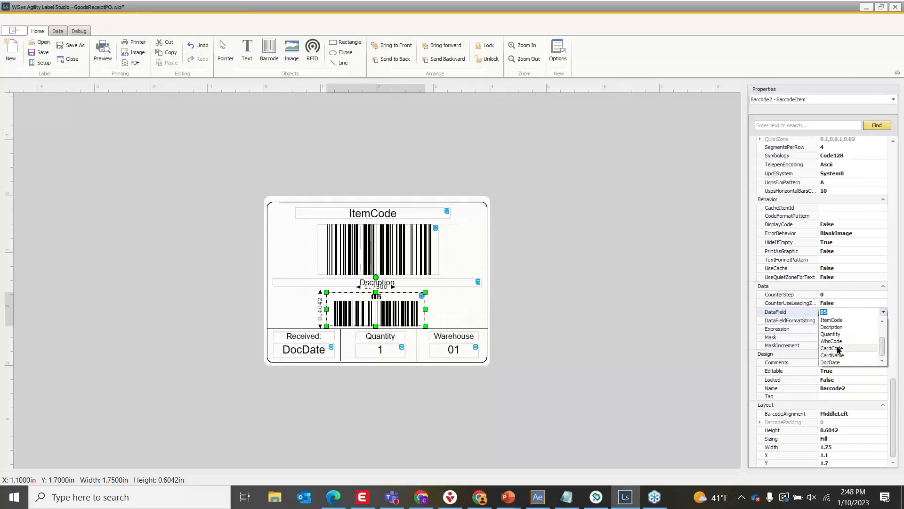
pyautogui.click(837, 342)
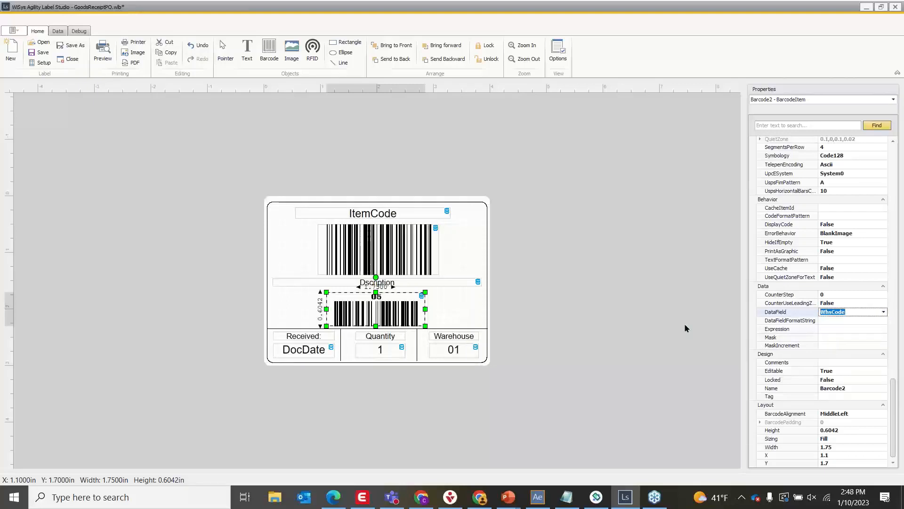
pyautogui.click(628, 301)
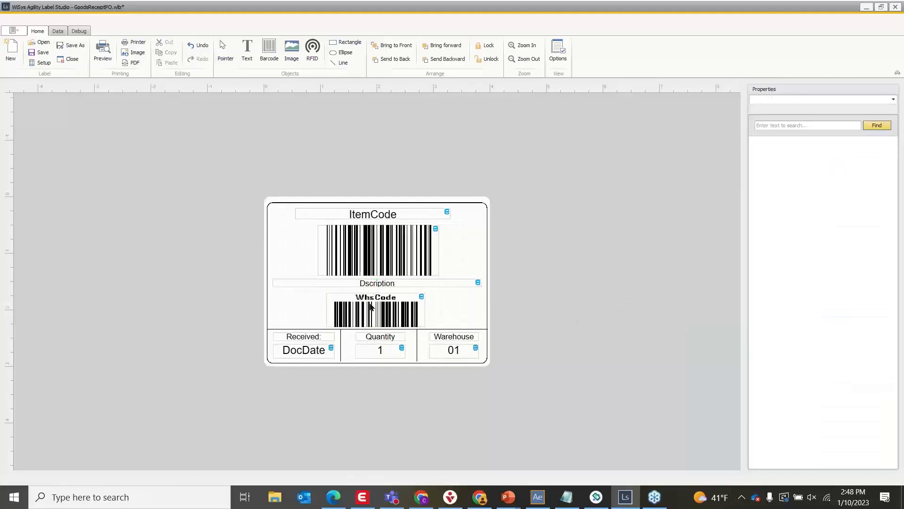
# Clear the WhsCode text shown above the lower barcode.
pyautogui.click(395, 311)
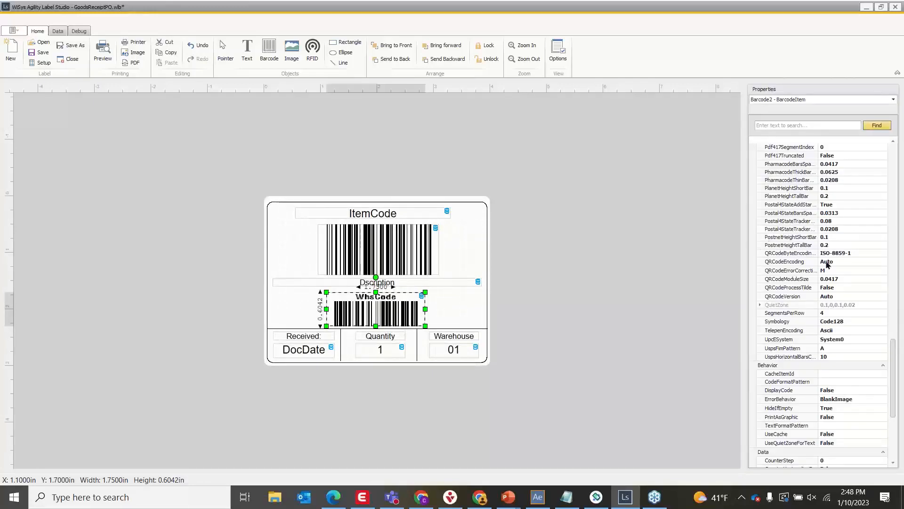
pyautogui.scroll(20, 828, 265)
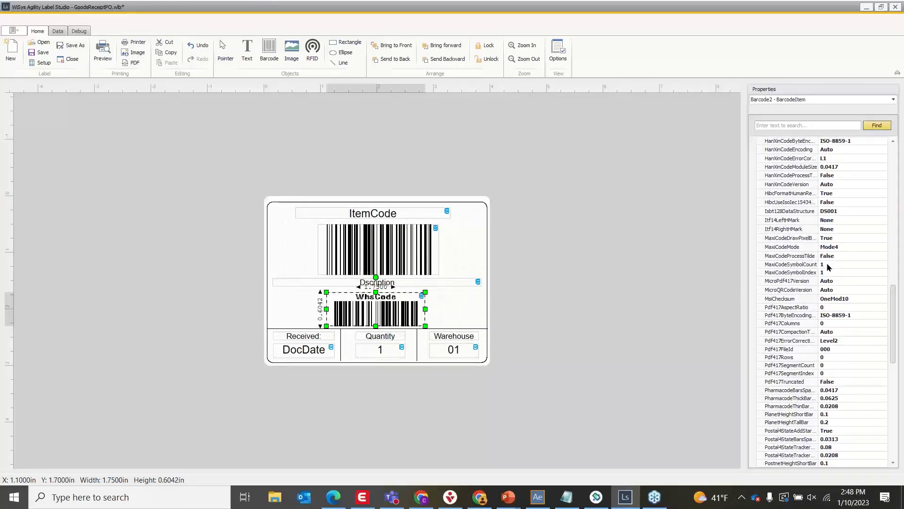
pyautogui.scroll(2, 826, 271)
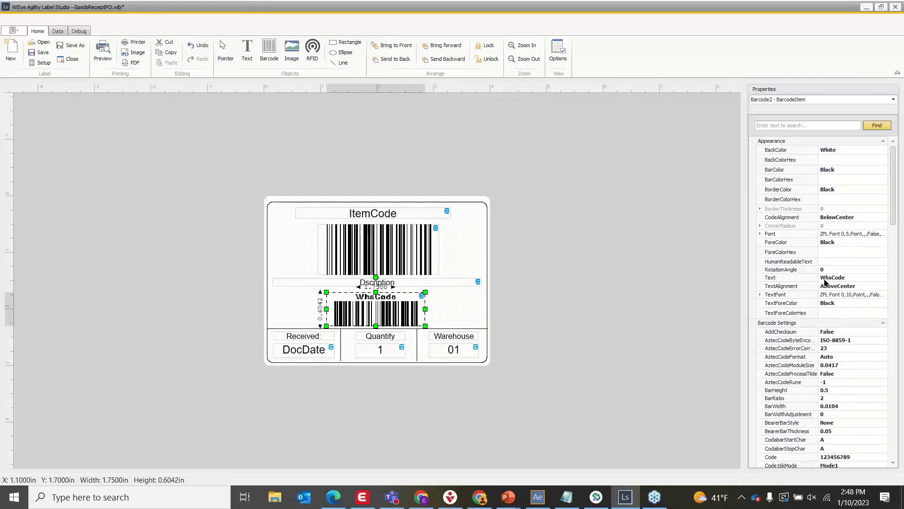
pyautogui.click(824, 280)
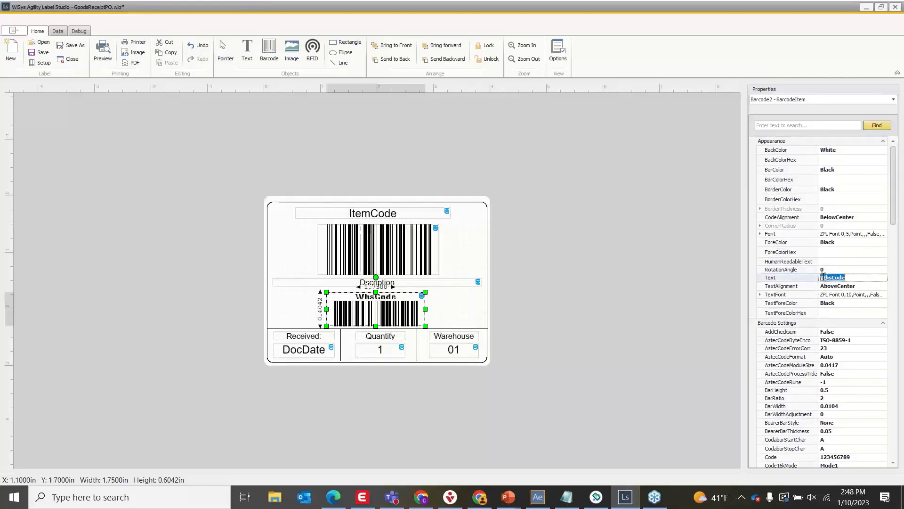
pyautogui.press('BackSpace')
pyautogui.click(571, 191)
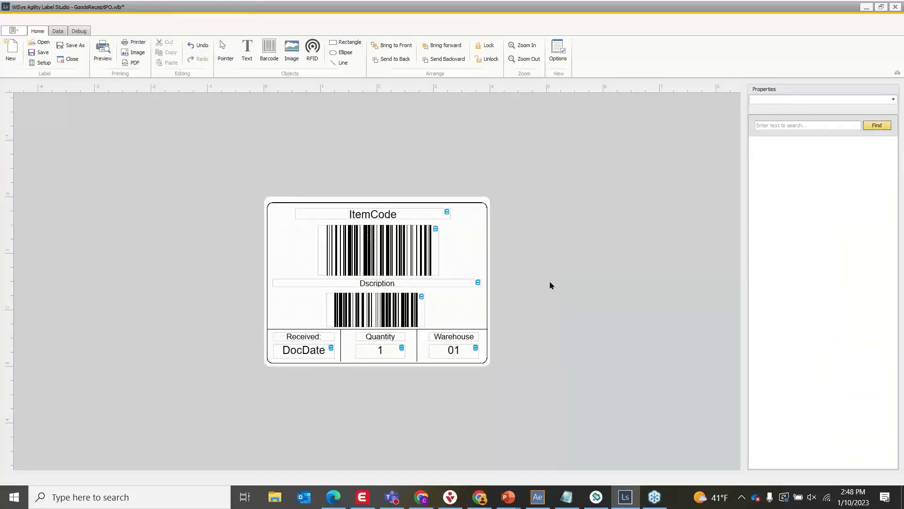
# Review the symbology options for the lower barcode and select Code128.
pyautogui.click(397, 314)
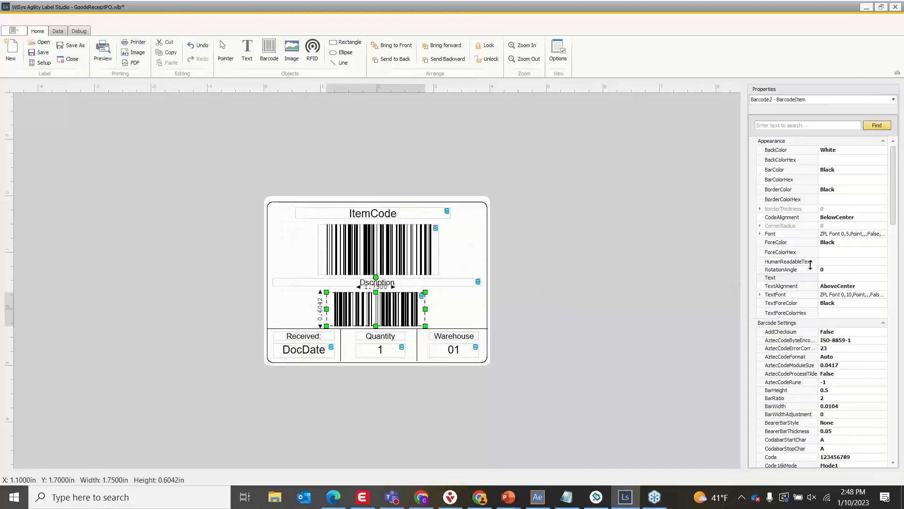
pyautogui.scroll(-15, 811, 265)
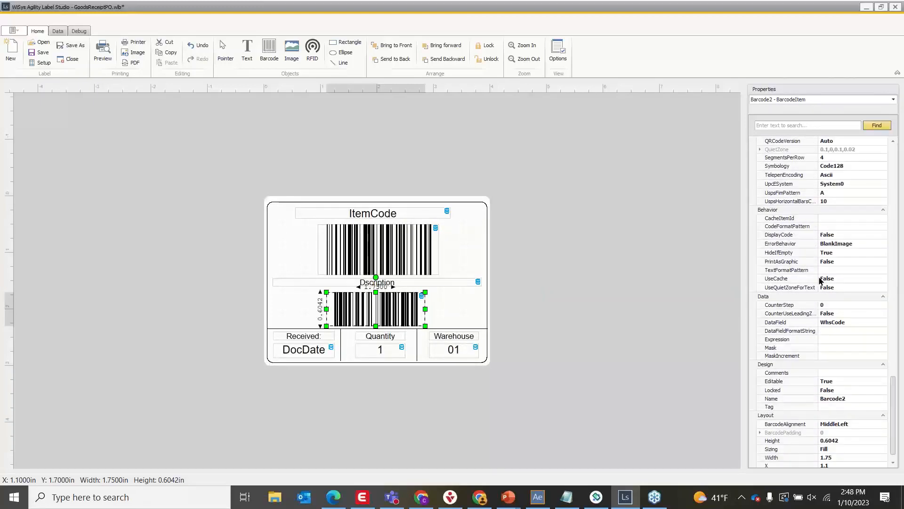
pyautogui.scroll(2, 814, 280)
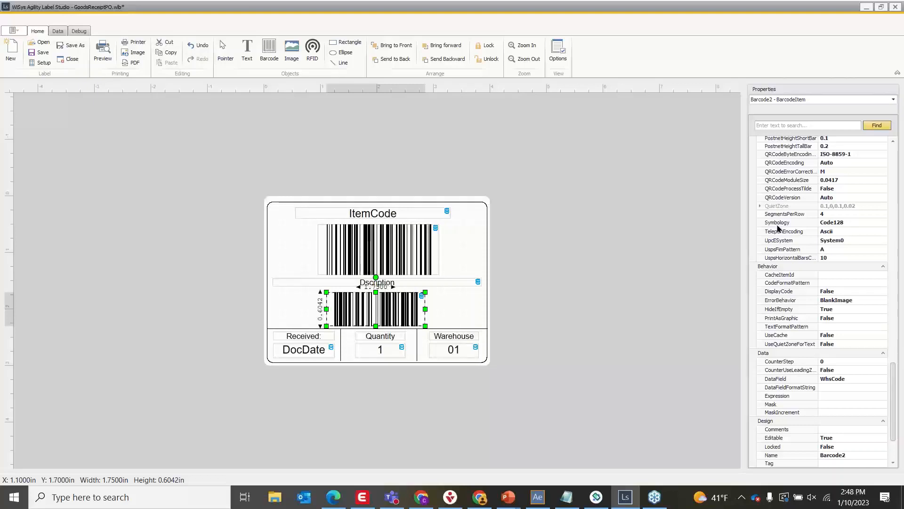
pyautogui.click(866, 226)
pyautogui.click(884, 223)
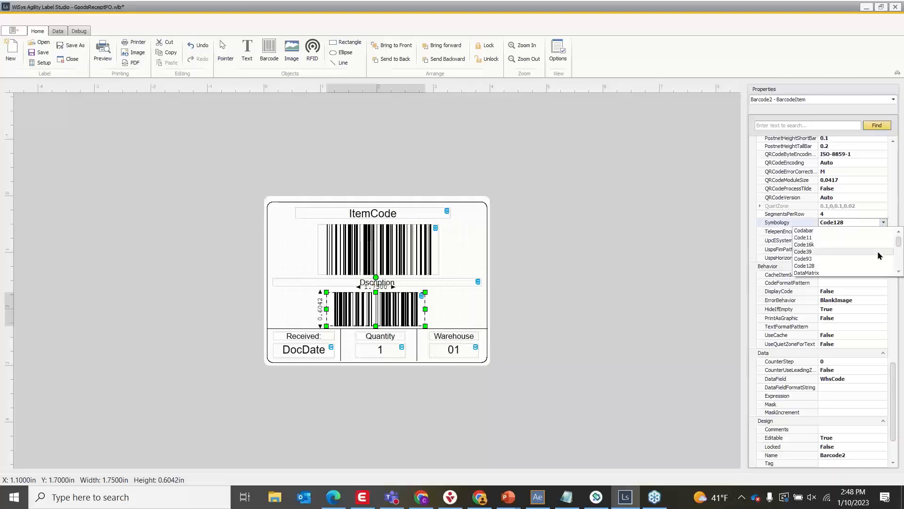
pyautogui.moveTo(899, 245)
pyautogui.mouseDown()
pyautogui.moveTo(901, 266)
pyautogui.moveTo(900, 242)
pyautogui.mouseUp()
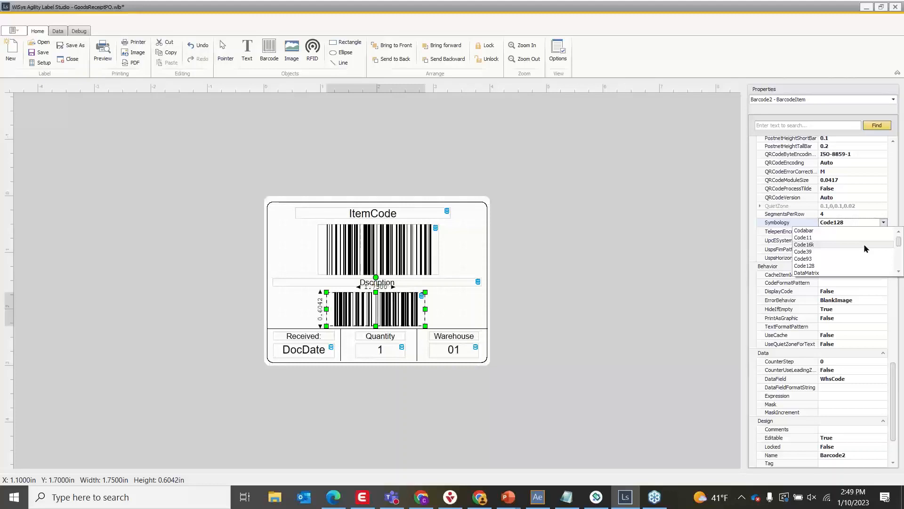
pyautogui.click(833, 265)
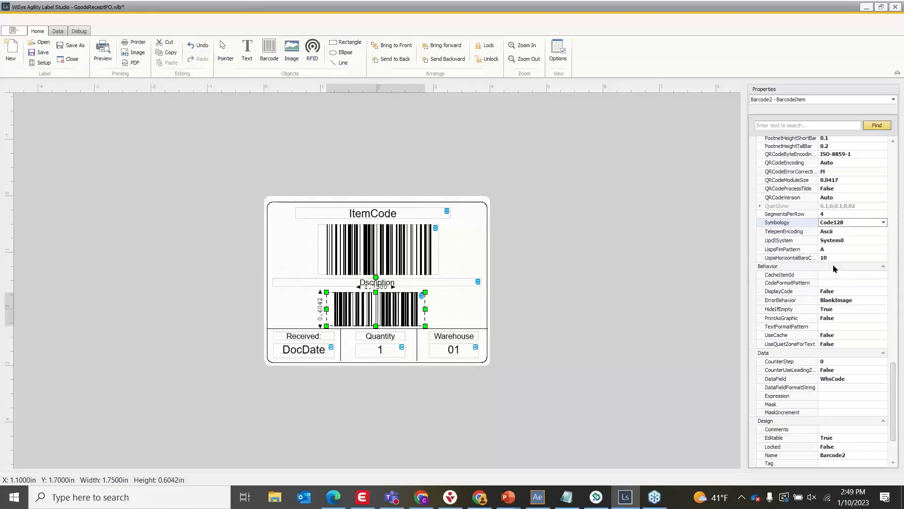
# Try the Code39 and Code93 symbologies on the lower barcode, and set it back to Code128.
pyautogui.click(883, 222)
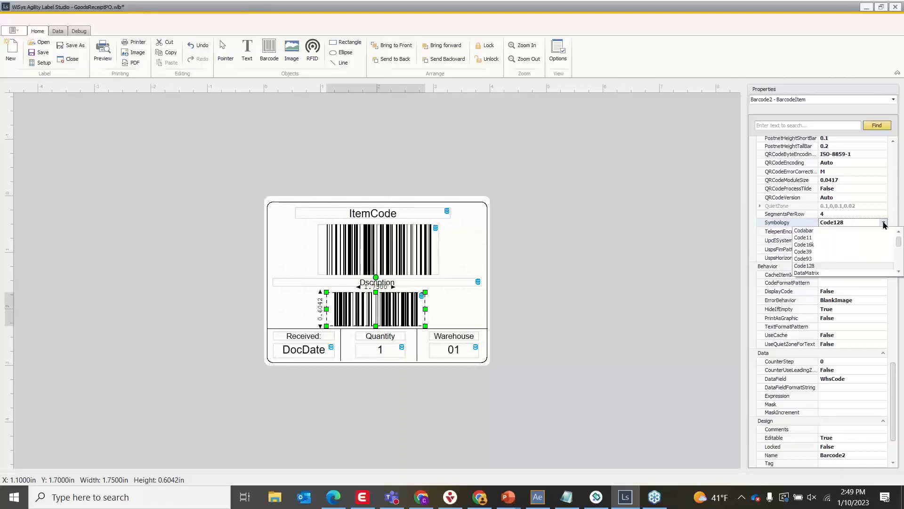
pyautogui.click(838, 255)
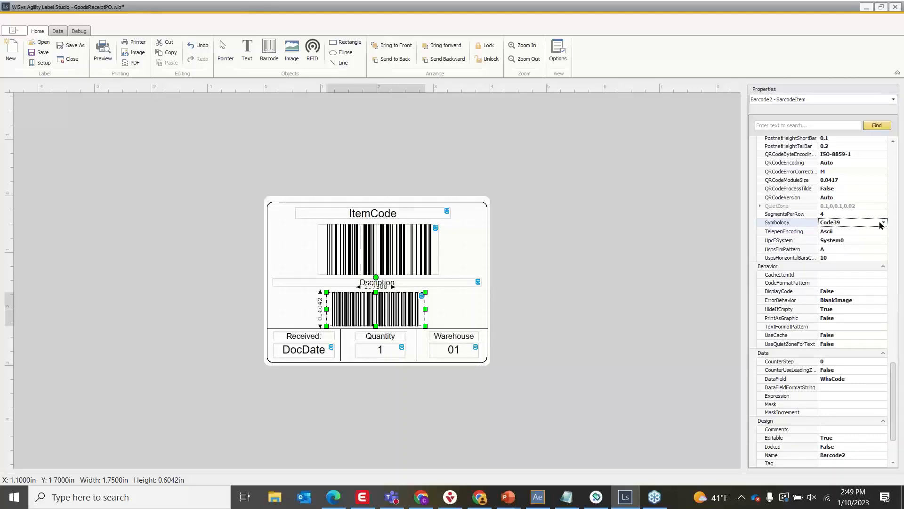
pyautogui.click(883, 222)
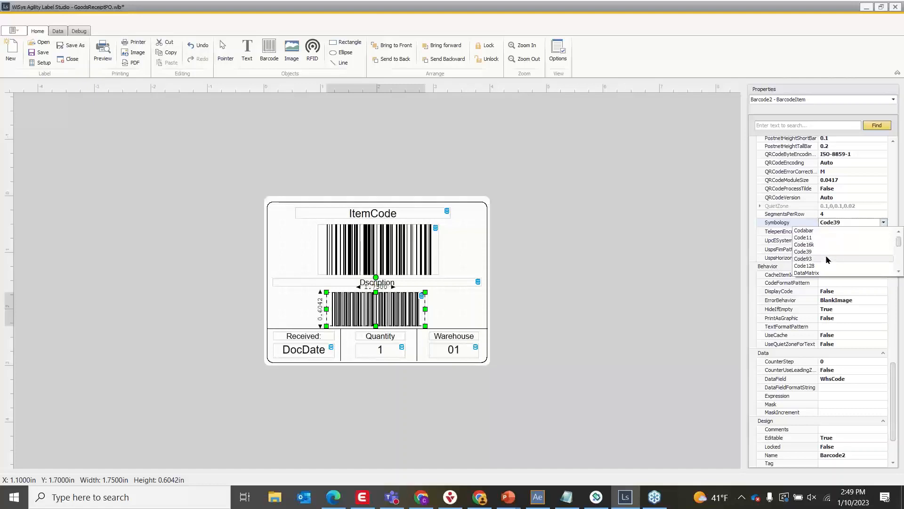
pyautogui.click(832, 254)
pyautogui.click(884, 224)
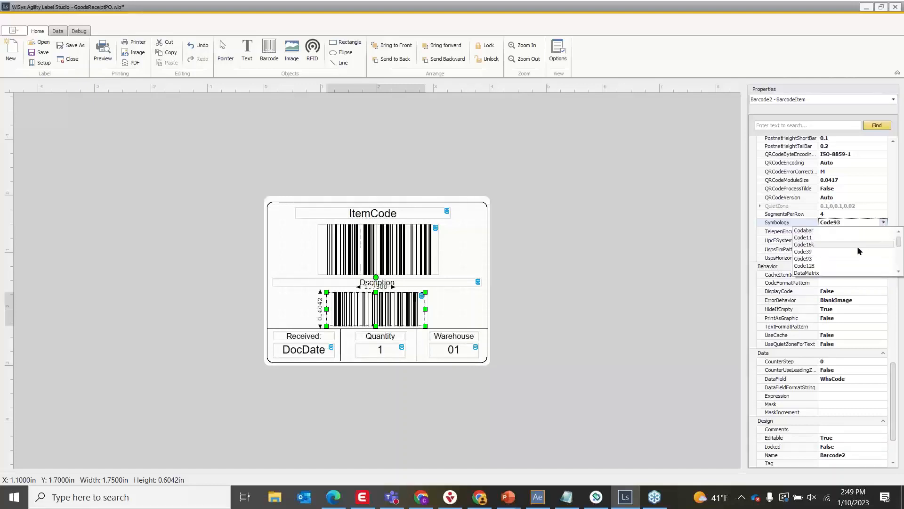
pyautogui.click(841, 266)
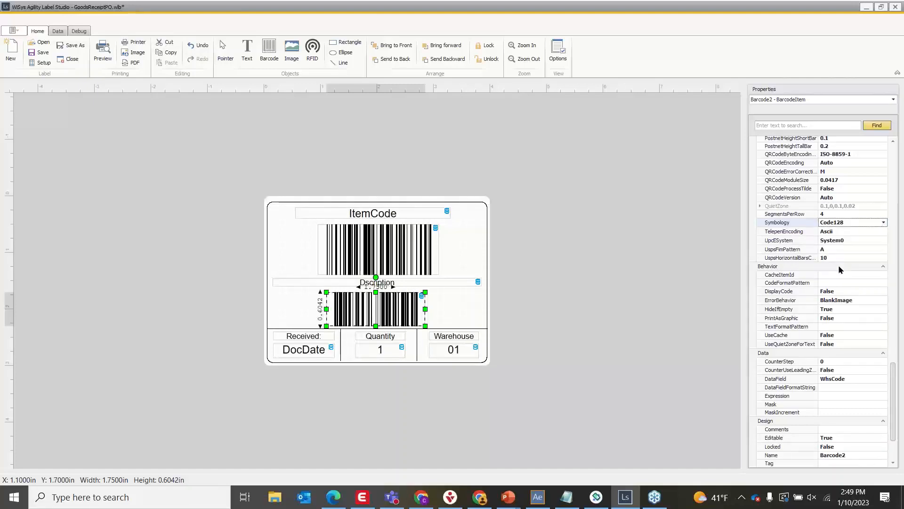
# Delete the barcode below the description.
pyautogui.click(394, 297)
pyautogui.click(525, 280)
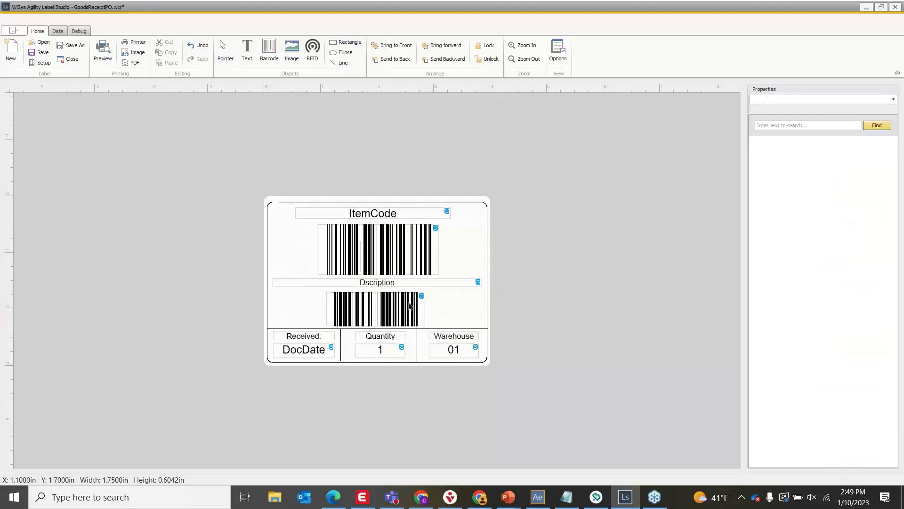
pyautogui.click(405, 303)
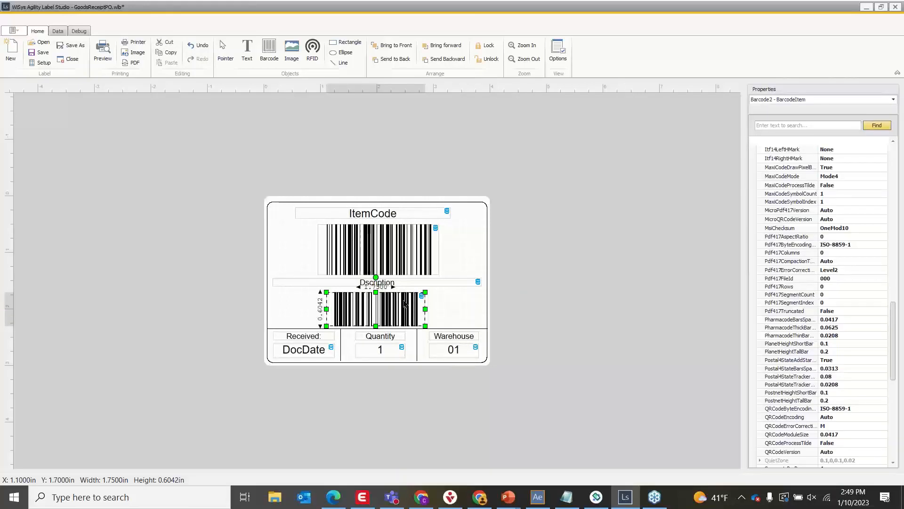
pyautogui.press('Delete')
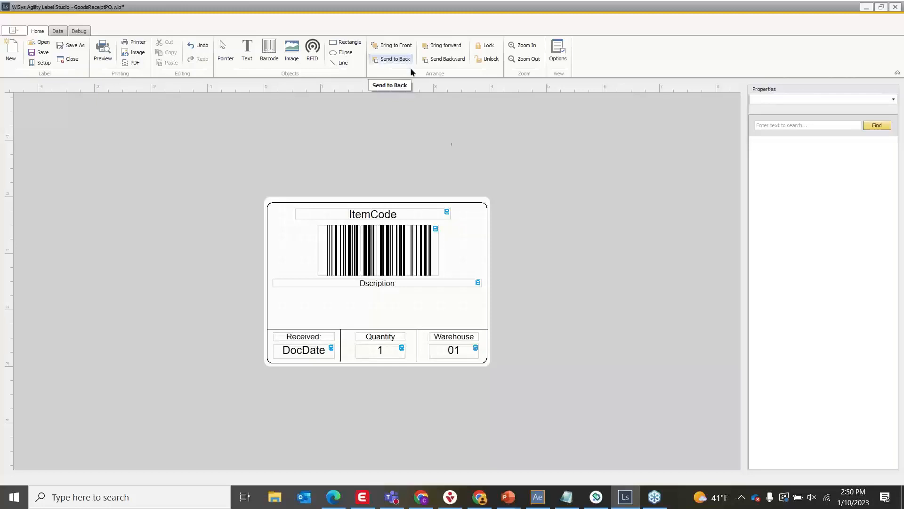
# Send the label's border rectangle to the back and select the ItemCode text.
pyautogui.click(480, 211)
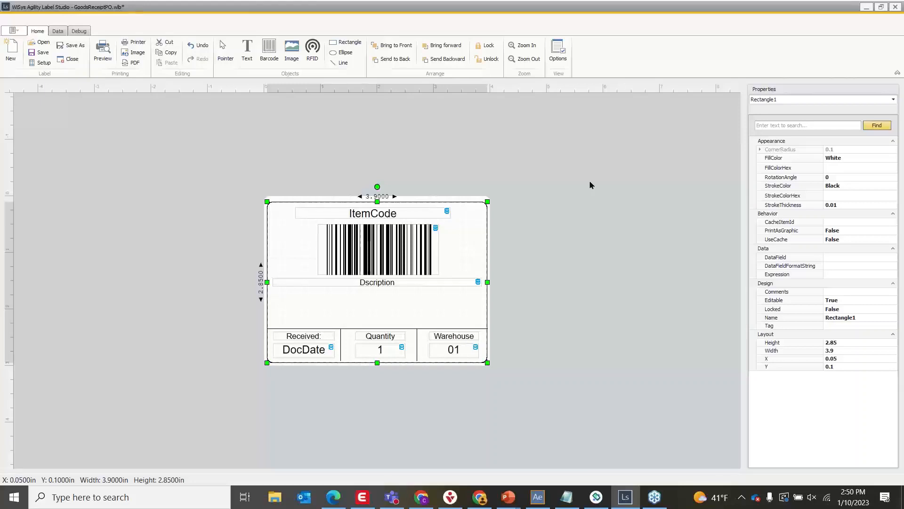
pyautogui.click(393, 60)
pyautogui.click(567, 246)
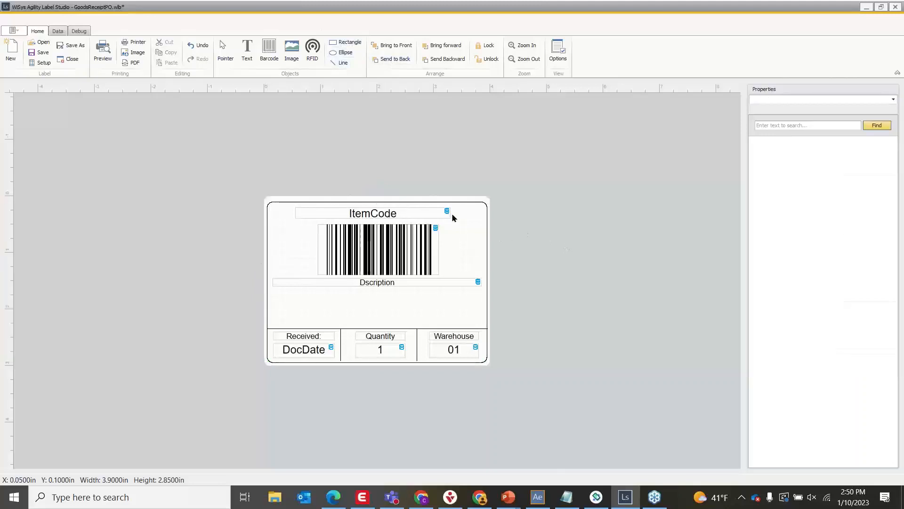
pyautogui.moveTo(449, 216)
pyautogui.click(448, 216)
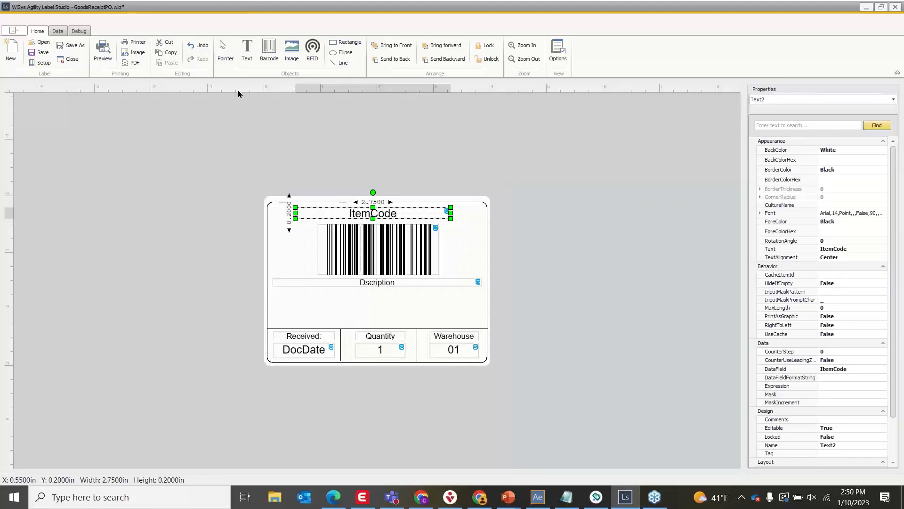
# Reopen GoodsReceiptPO.wlb from the WiSys Doc folder, discarding the unsaved edits.
pyautogui.click(32, 47)
pyautogui.click(446, 262)
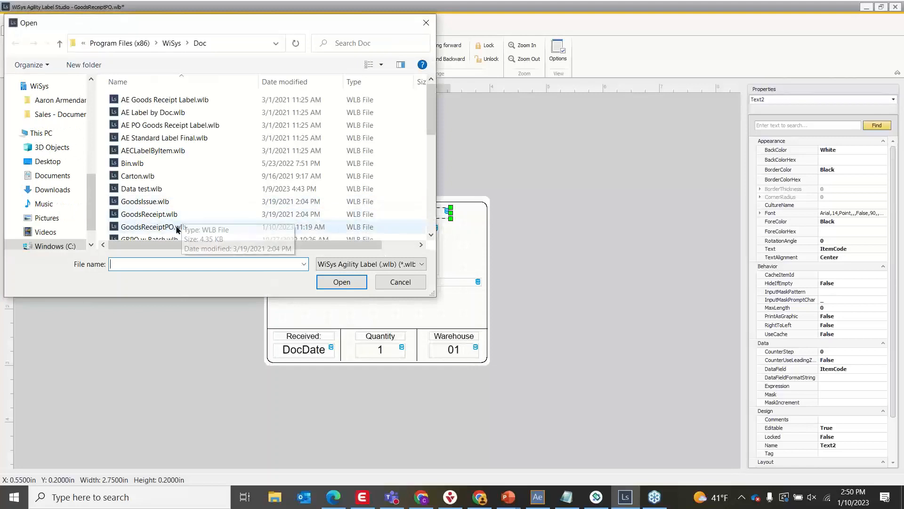
pyautogui.click(177, 228)
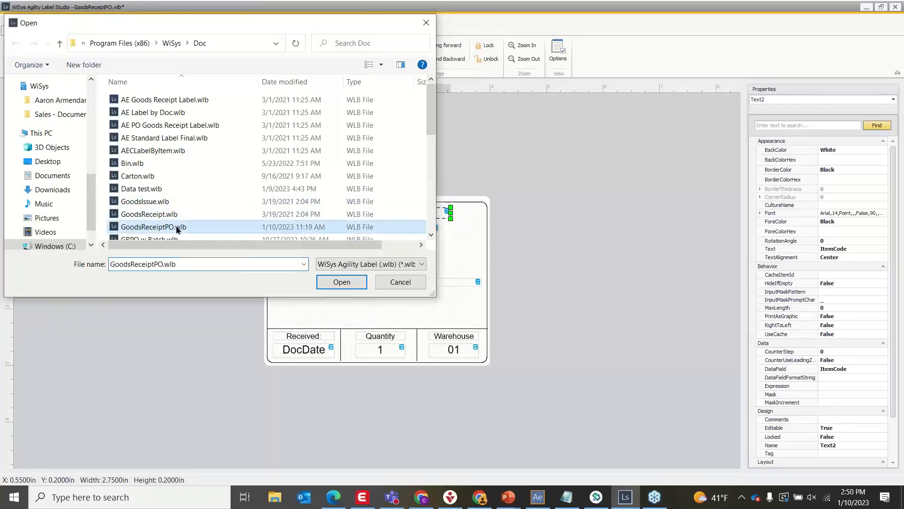
pyautogui.click(337, 282)
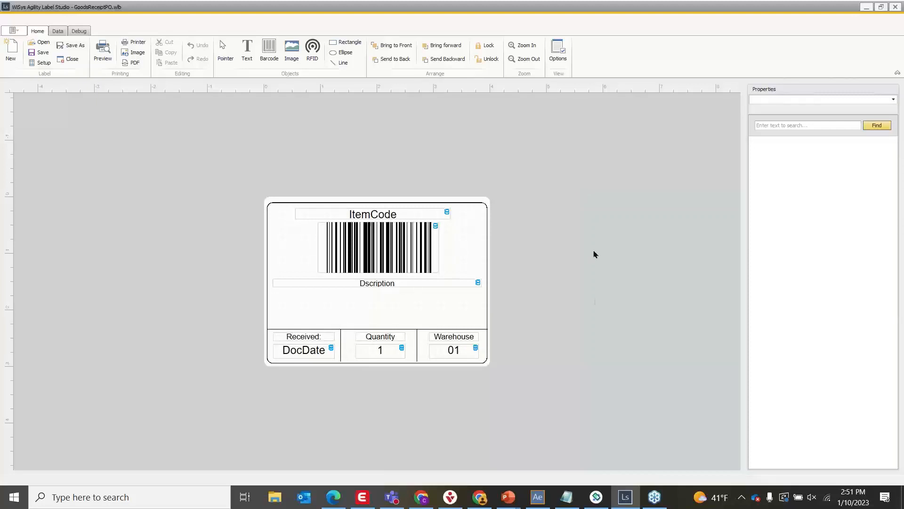
# Switch to the PowerPoint slide show to view the example label layout.
pyautogui.moveTo(509, 502)
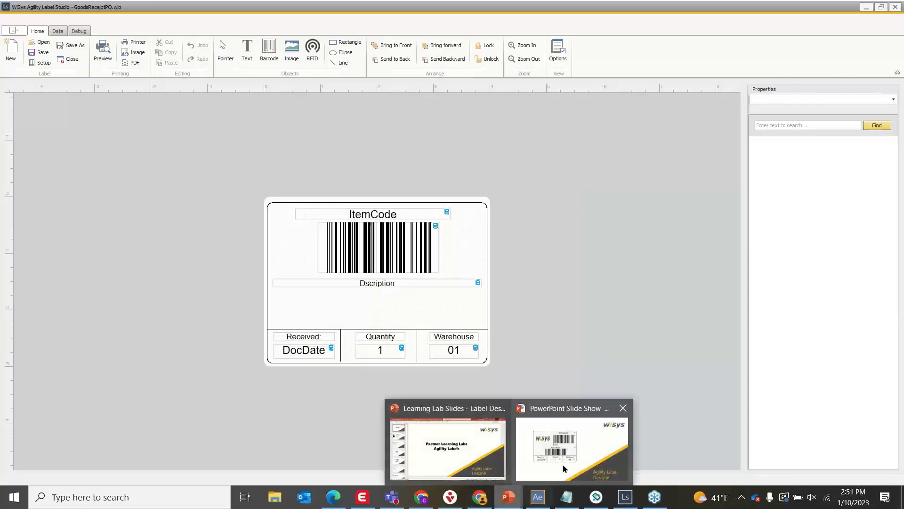
pyautogui.click(567, 459)
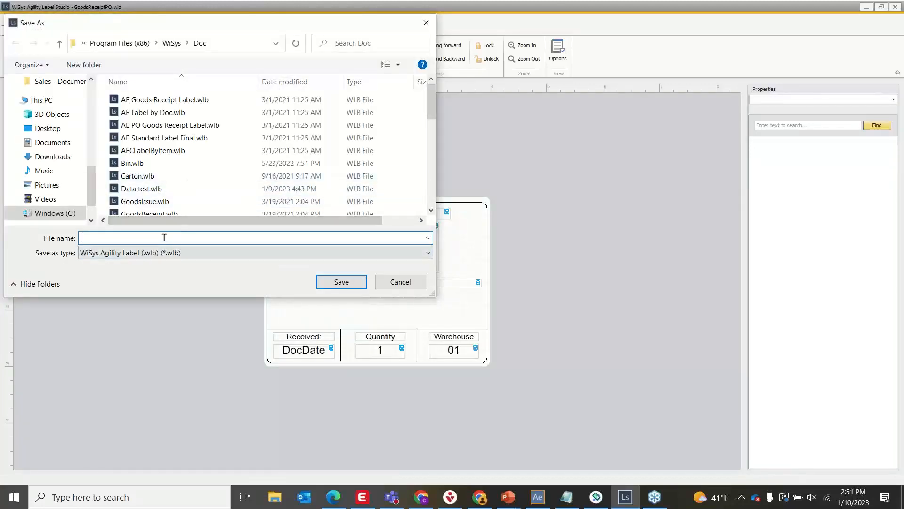
# Save the label under the file name Lab GRPO.wlb in the WiSys Doc folder.
pyautogui.write('Lab')
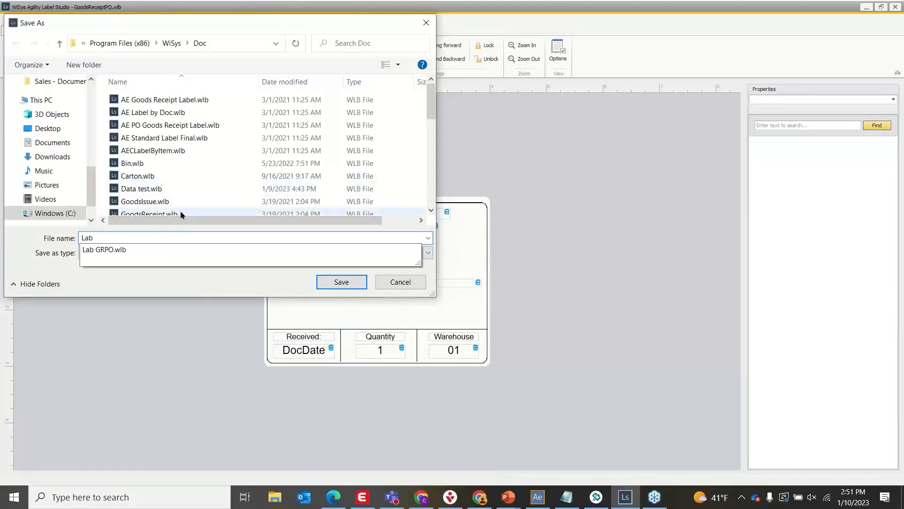
pyautogui.click(156, 251)
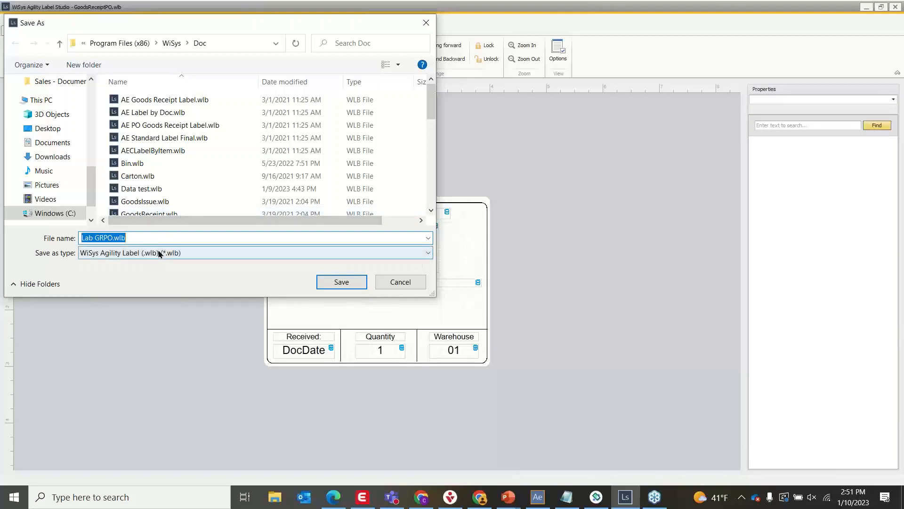
pyautogui.click(343, 283)
pyautogui.click(471, 249)
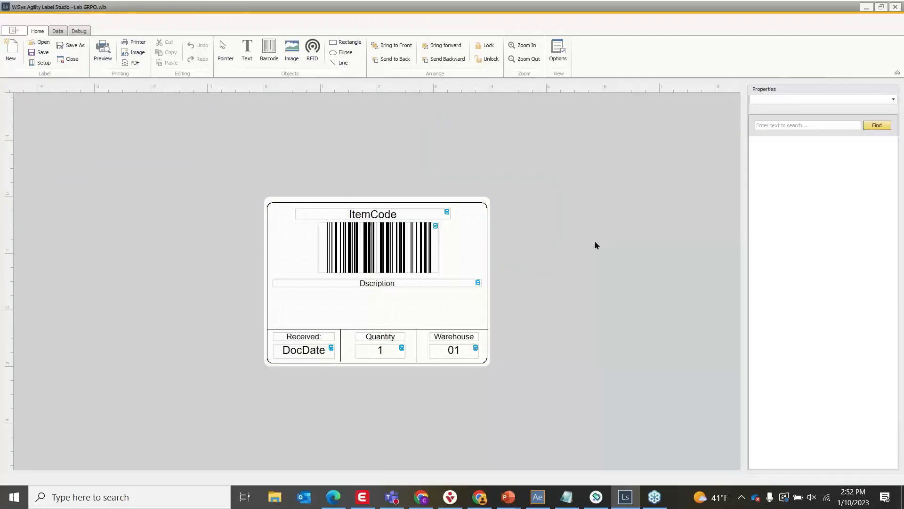
# Move the ItemCode text to the label's upper right at about X 1.7 in and narrow it to about 2.15 in wide.
pyautogui.click(367, 214)
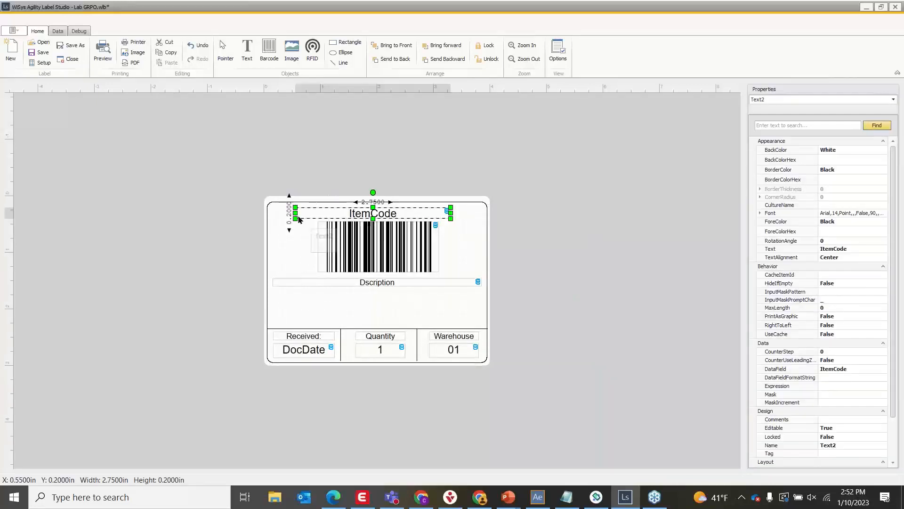
pyautogui.moveTo(298, 213); pyautogui.dragTo(387, 209)
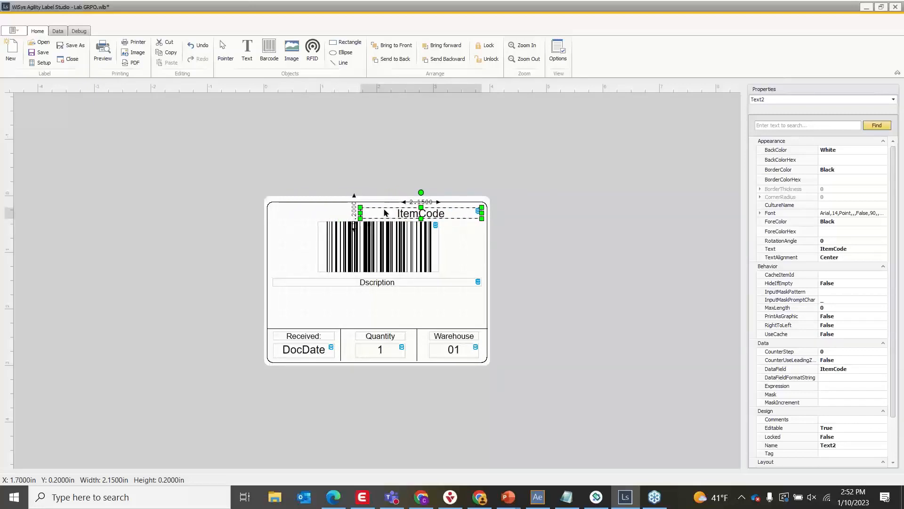
pyautogui.click(562, 243)
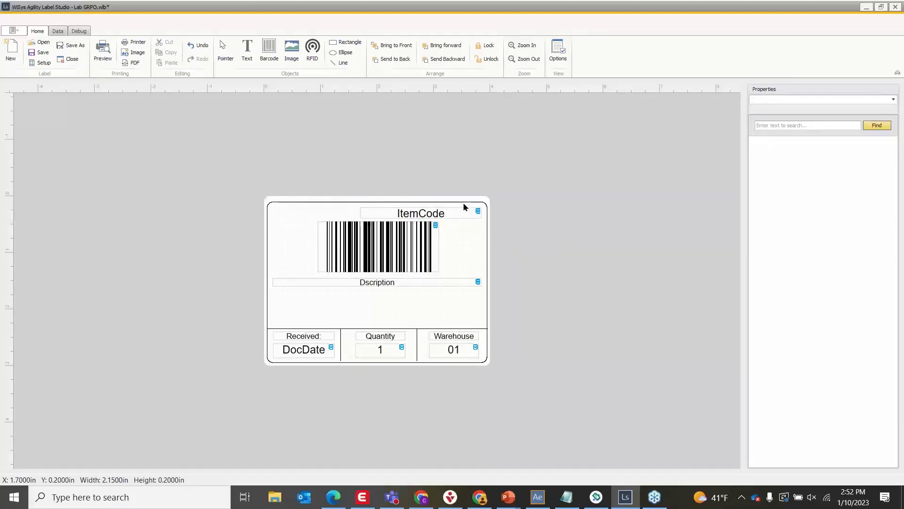
# Shrink the item barcode to about 1.9 by 0.7 in and move it to the right beneath the ItemCode text.
pyautogui.click(385, 237)
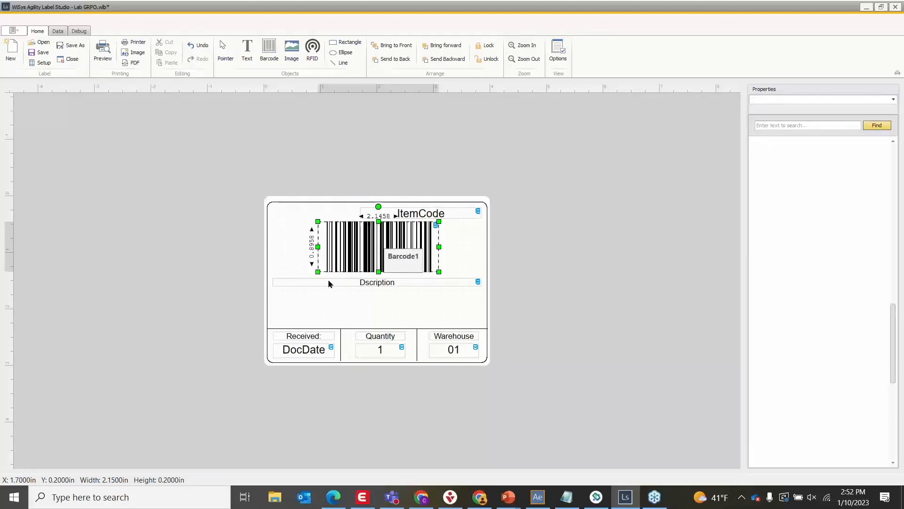
pyautogui.click(378, 272)
pyautogui.moveTo(379, 267); pyautogui.dragTo(379, 261)
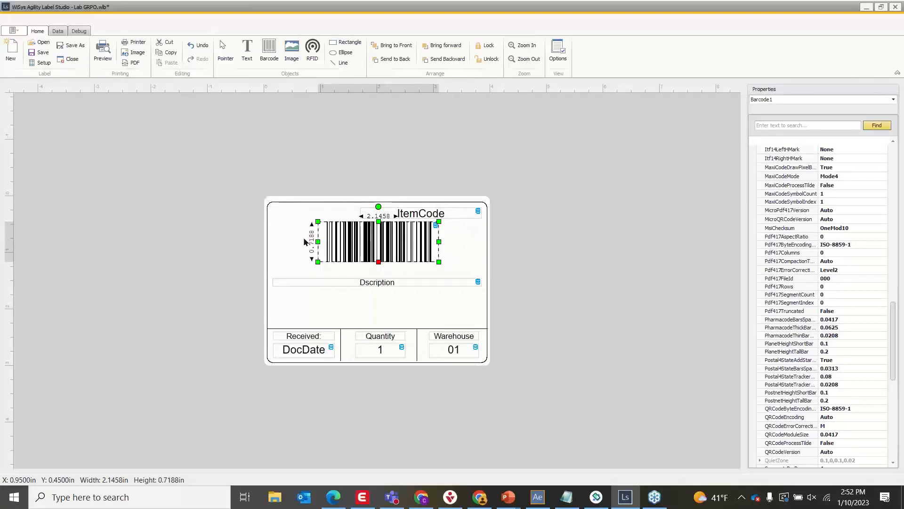
pyautogui.moveTo(318, 241); pyautogui.dragTo(417, 244)
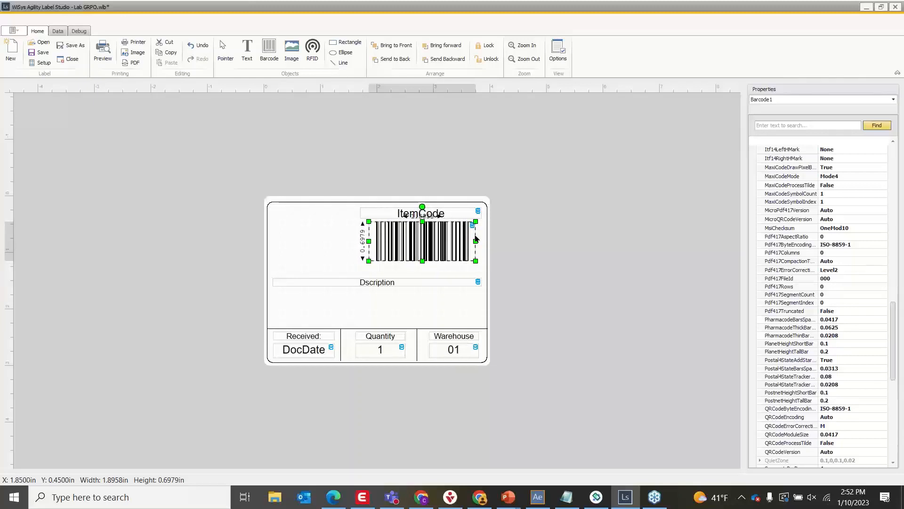
# Widen the item barcode to about 2.15 in at X 1.7 in to align with the ItemCode text, and close the HubSpot login window.
pyautogui.moveTo(479, 241); pyautogui.dragTo(484, 241)
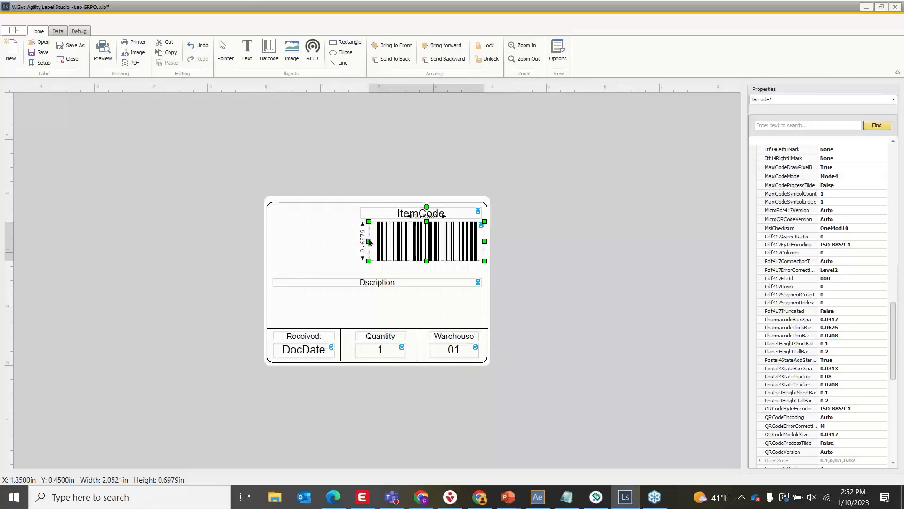
pyautogui.moveTo(368, 241); pyautogui.dragTo(360, 241)
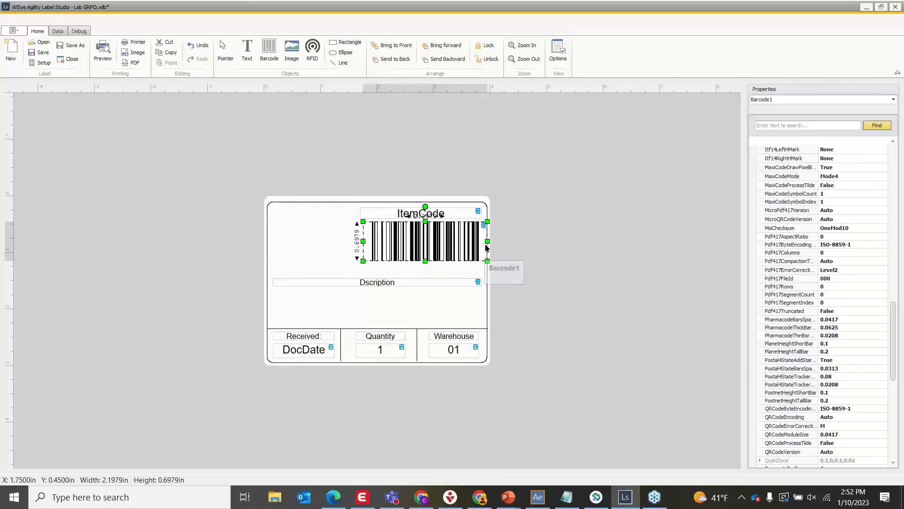
pyautogui.moveTo(482, 241); pyautogui.dragTo(479, 242)
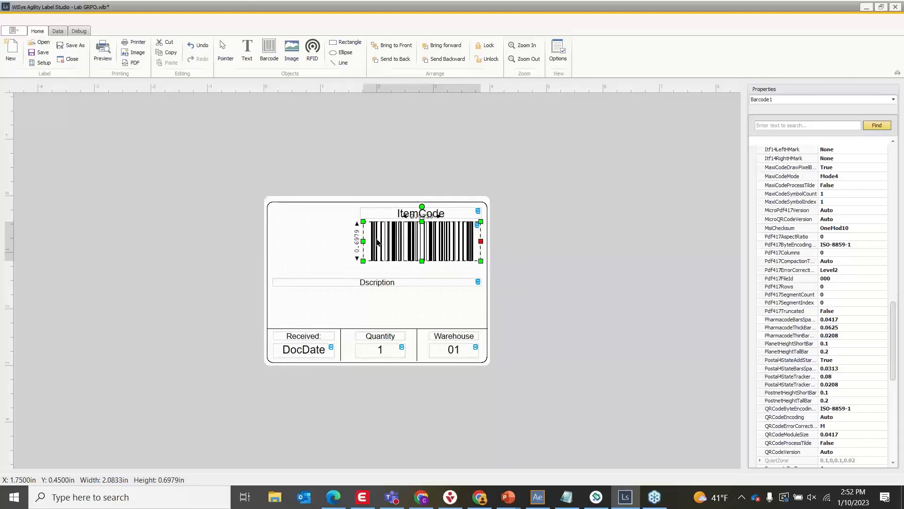
pyautogui.moveTo(363, 241); pyautogui.dragTo(361, 242)
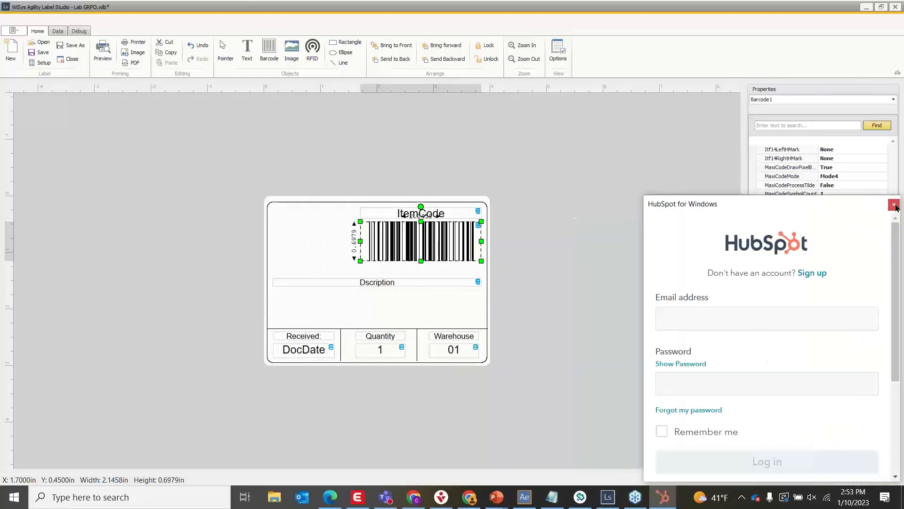
pyautogui.click(895, 205)
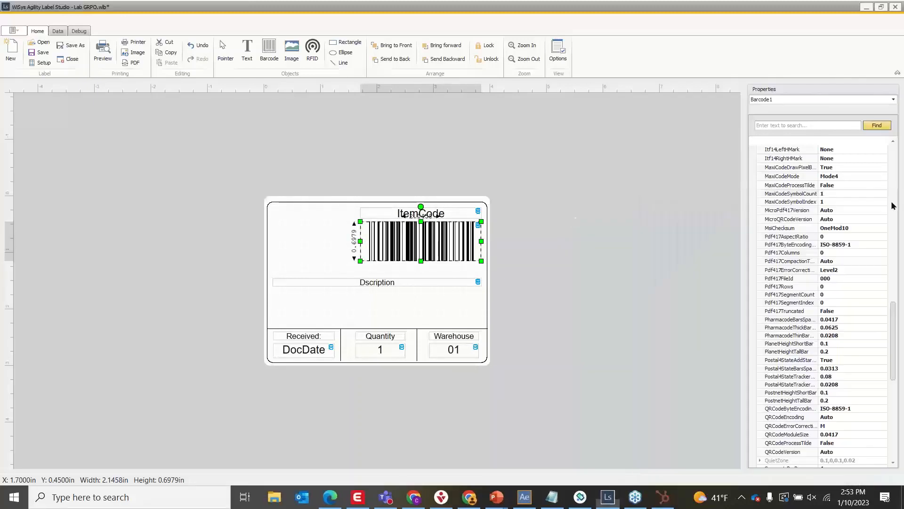
pyautogui.click(433, 266)
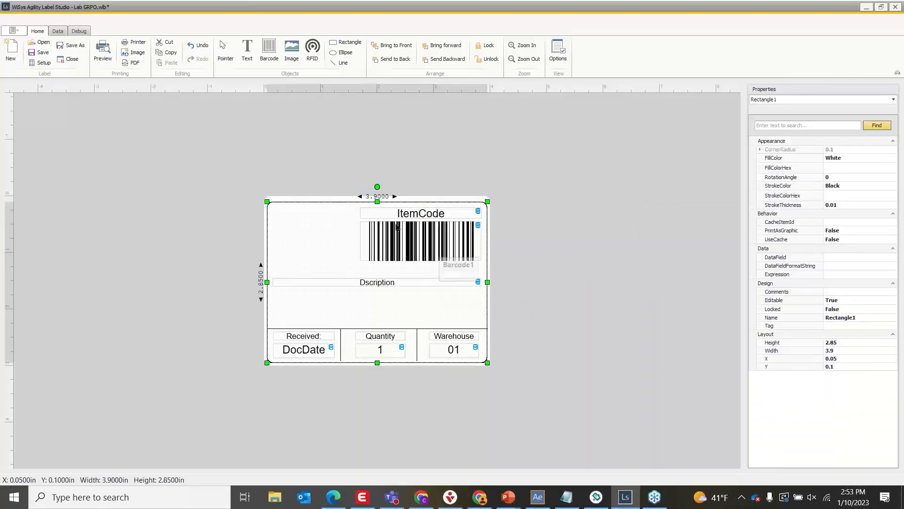
pyautogui.click(683, 236)
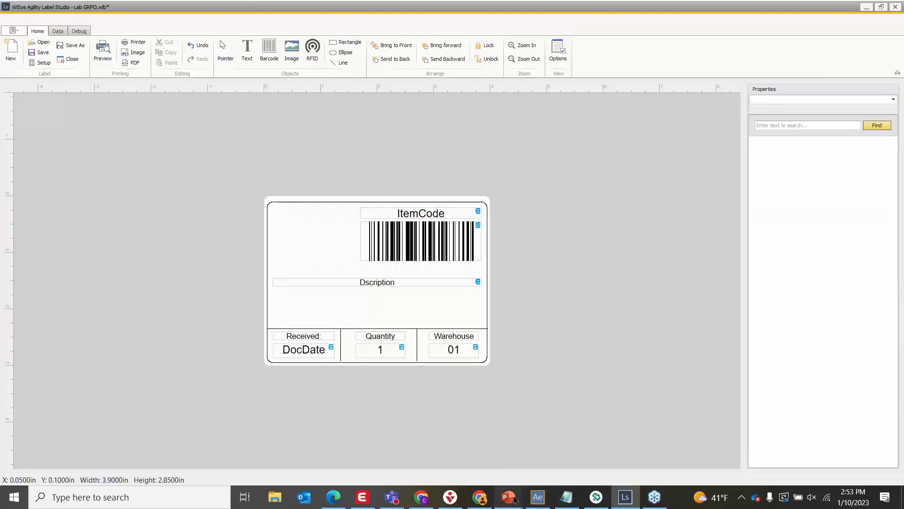
# Switch to the PowerPoint slide show to compare the example label, and return to the label design.
pyautogui.moveTo(515, 499)
pyautogui.click(569, 452)
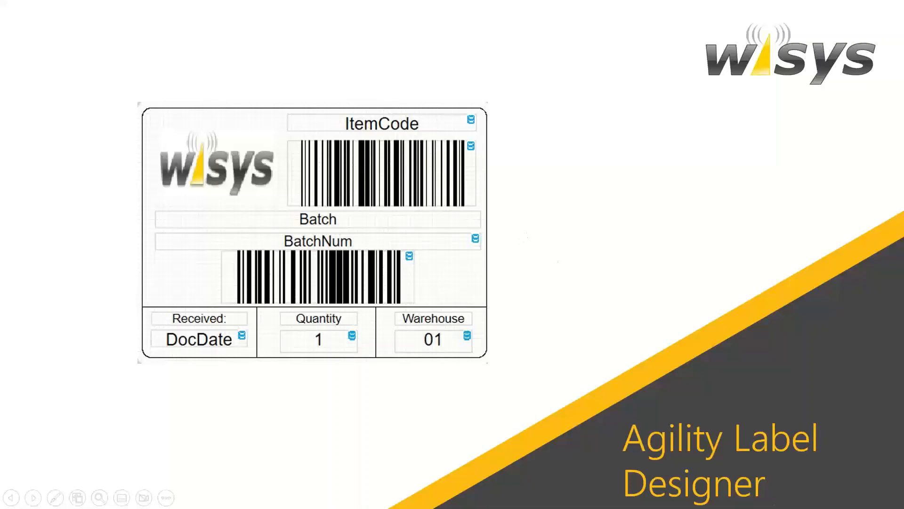
pyautogui.hotkey('alt', 'Tab')
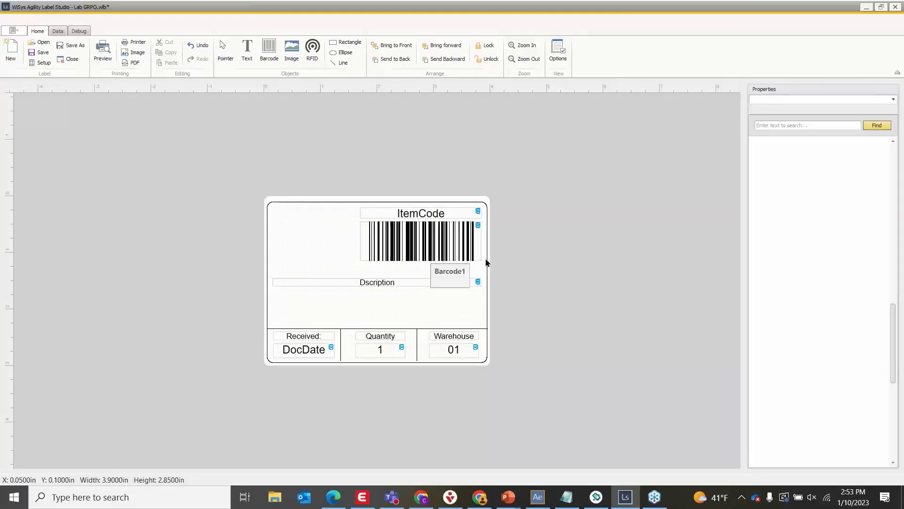
# Move the item barcode down slightly beneath the ItemCode text to Y 0.5 in.
pyautogui.click(455, 251)
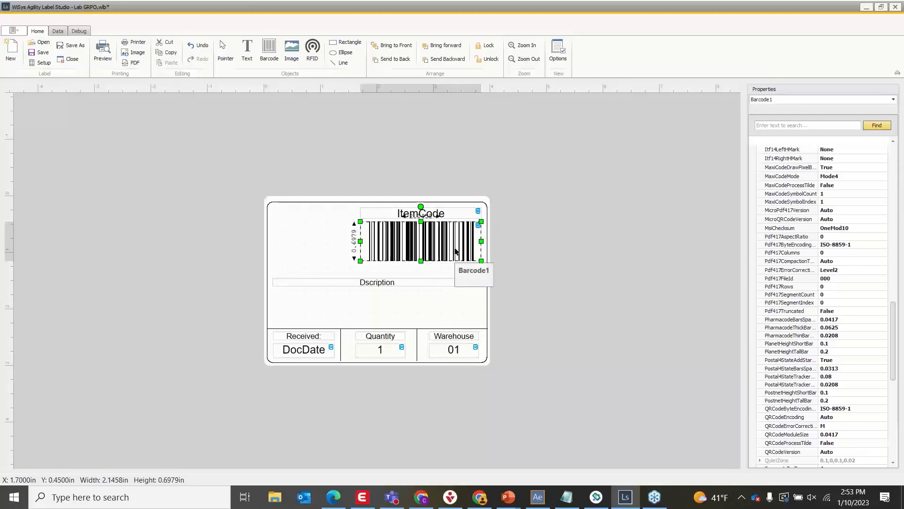
pyautogui.moveTo(455, 251); pyautogui.dragTo(456, 255)
pyautogui.click(539, 205)
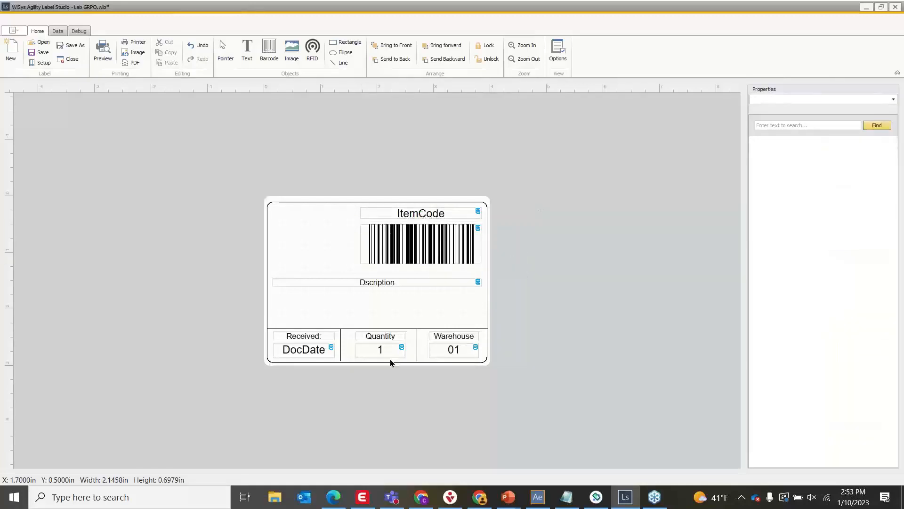
# Send the outer rectangle to the back and move the Dscription text up beneath the barcode to Y 1.25 in.
pyautogui.click(346, 284)
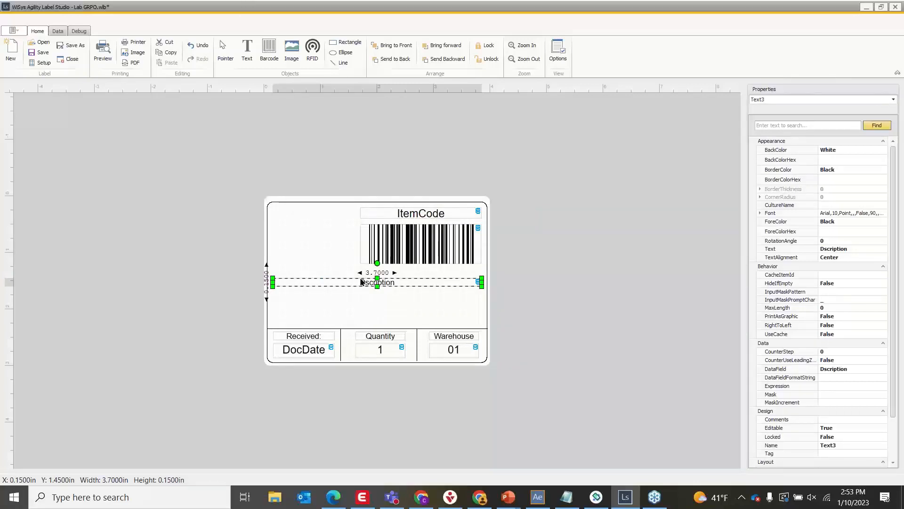
pyautogui.click(361, 278)
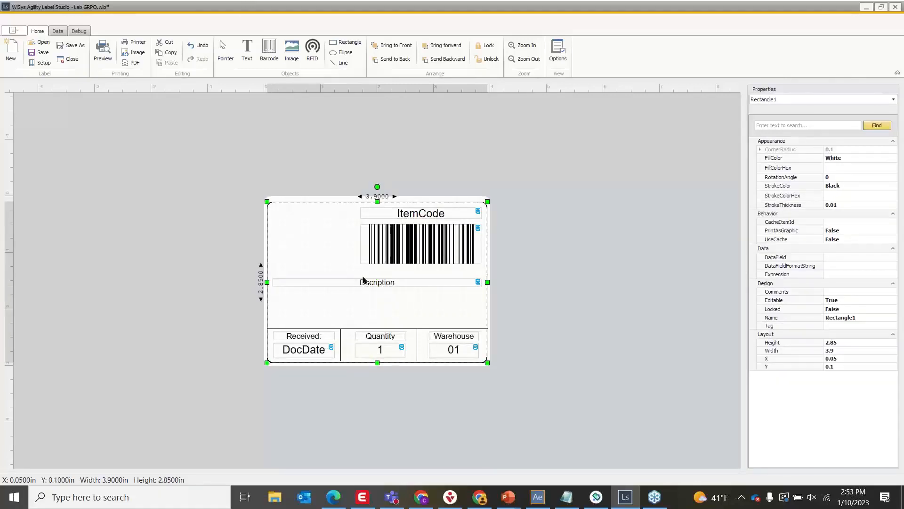
pyautogui.click(390, 60)
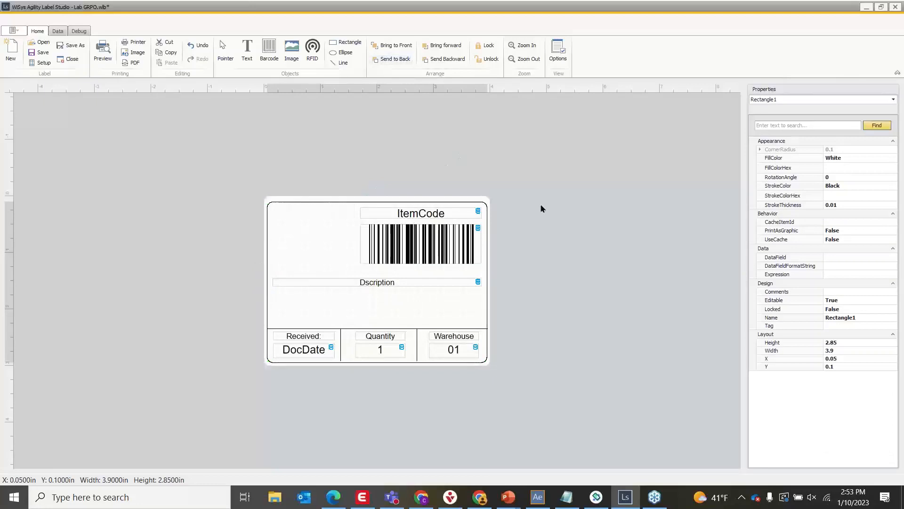
pyautogui.click(341, 279)
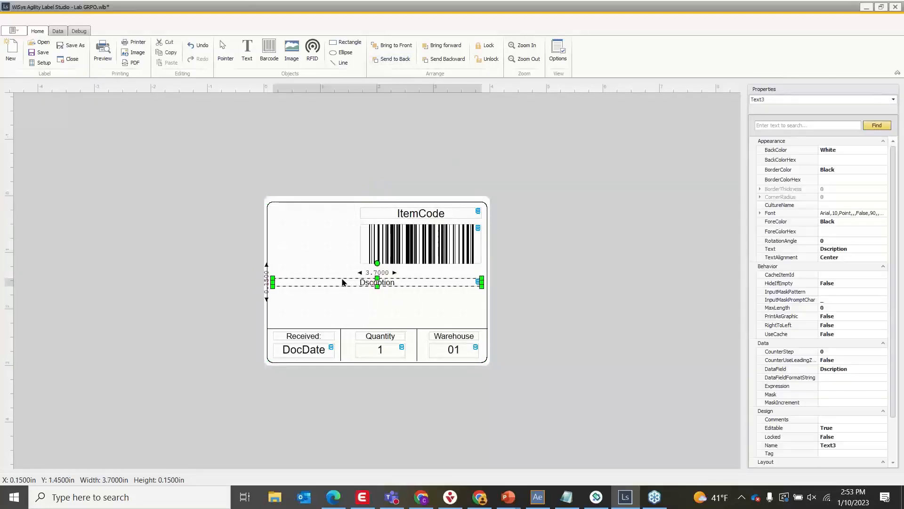
pyautogui.moveTo(346, 279)
pyautogui.mouseDown()
pyautogui.moveTo(343, 266)
pyautogui.moveTo(344, 275)
pyautogui.mouseUp()
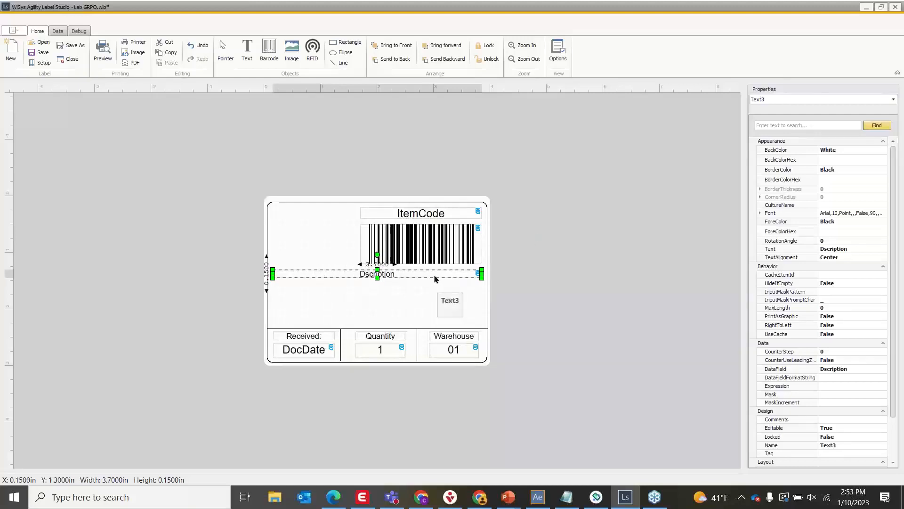
pyautogui.moveTo(435, 276); pyautogui.dragTo(432, 271)
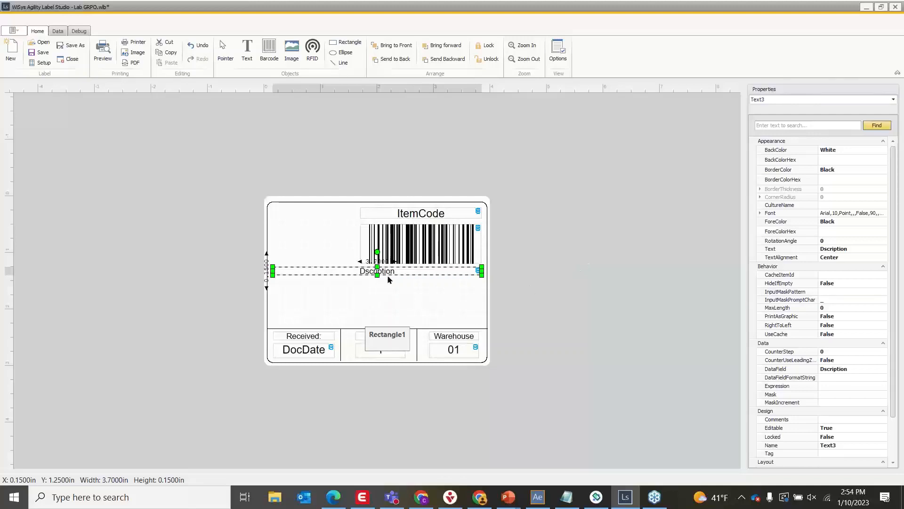
pyautogui.click(621, 259)
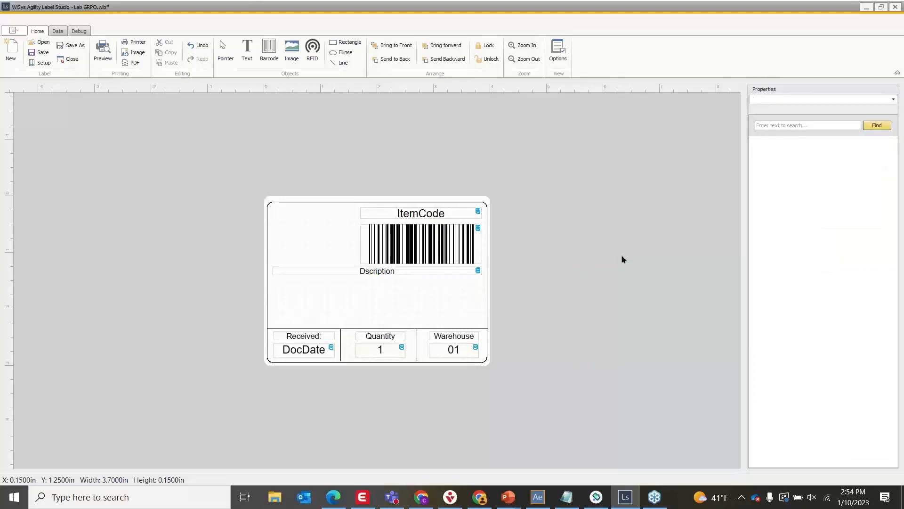
pyautogui.click(403, 273)
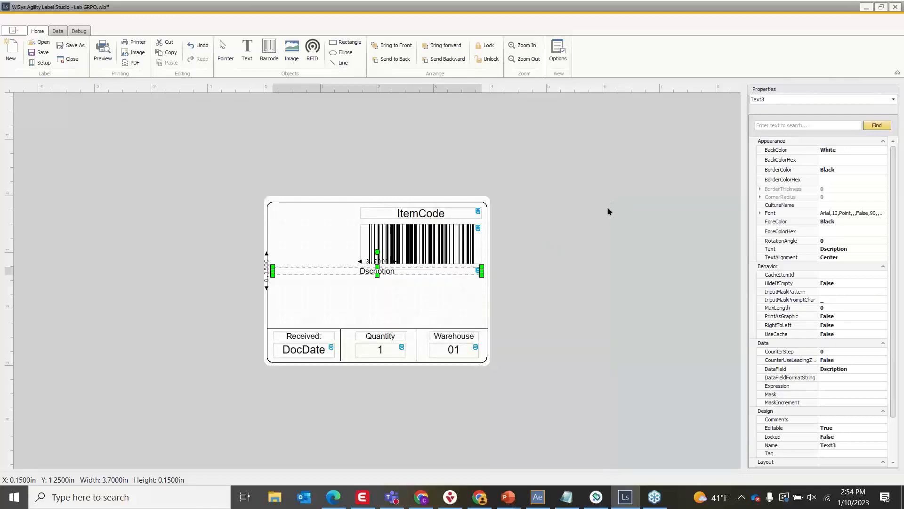
pyautogui.click(607, 213)
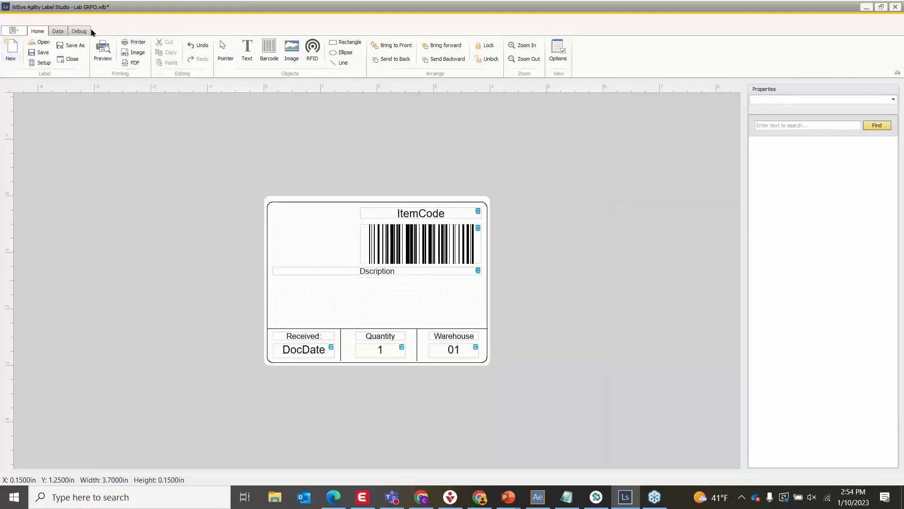
# Replace the label's SQL query with the prepared statement joining OITM and the IBT1 Batch subquery, and format the SQL.
pyautogui.click(57, 31)
pyautogui.click(16, 52)
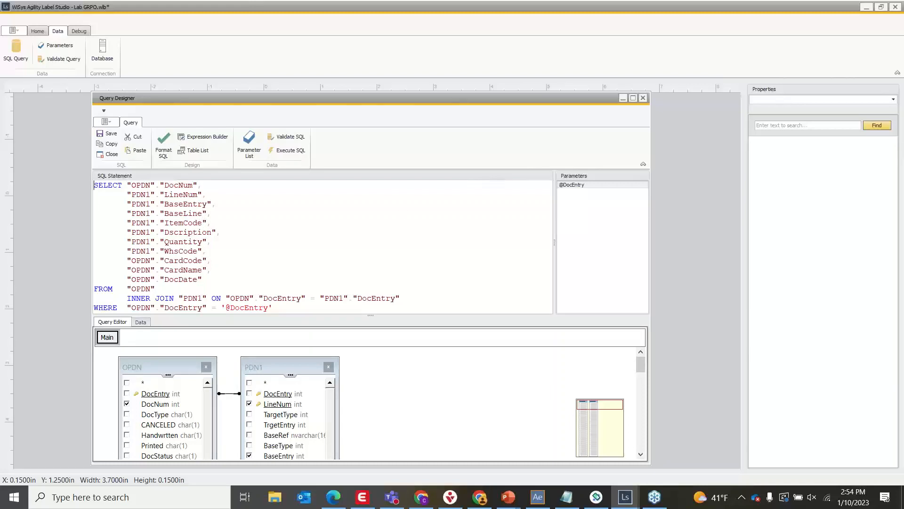
pyautogui.hotkey('alt', 'Tab')
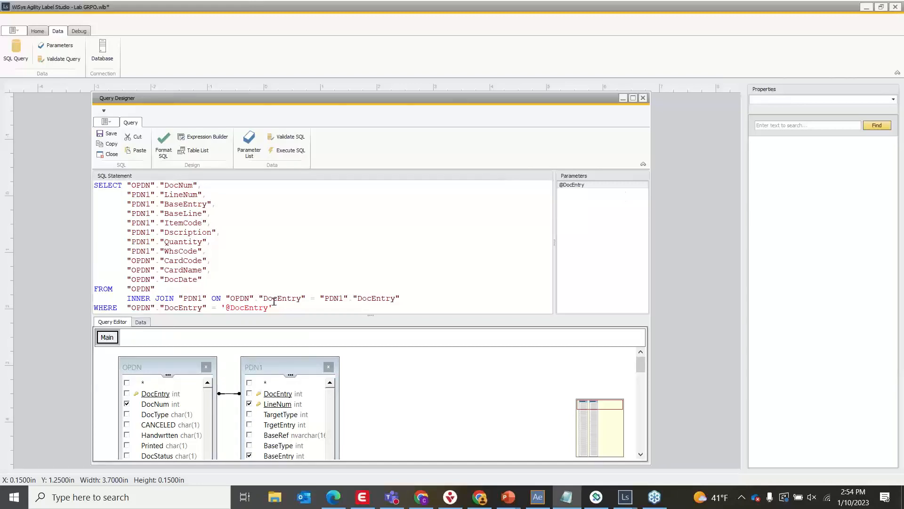
pyautogui.hotkey('alt', 'Tab')
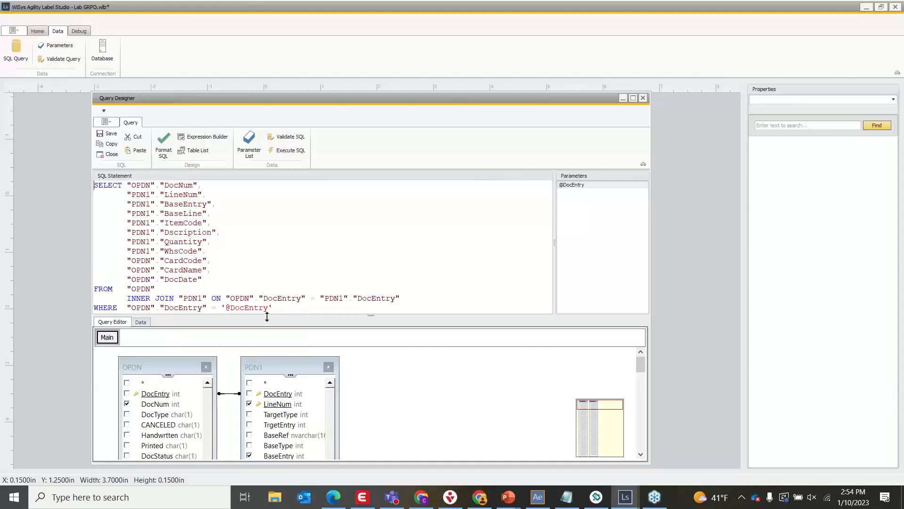
pyautogui.moveTo(280, 308); pyautogui.dragTo(30, 136)
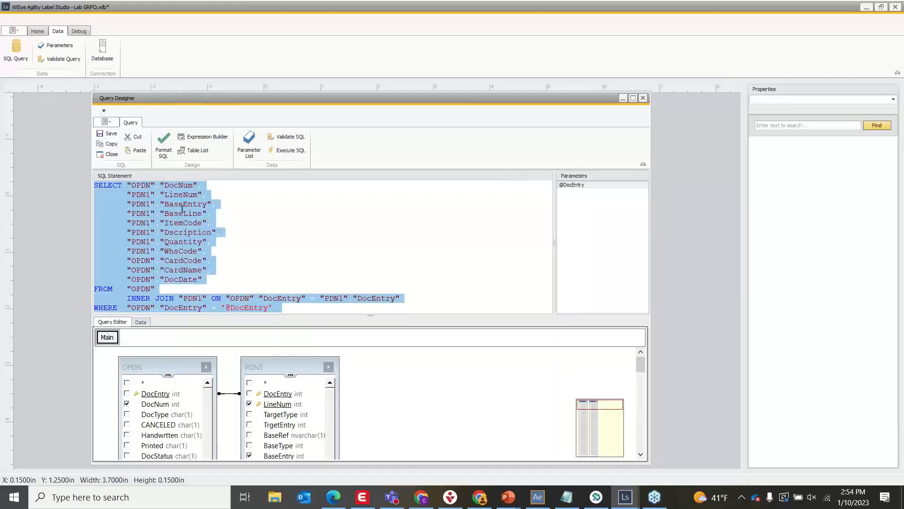
pyautogui.hotkey('ctrl', 'v')
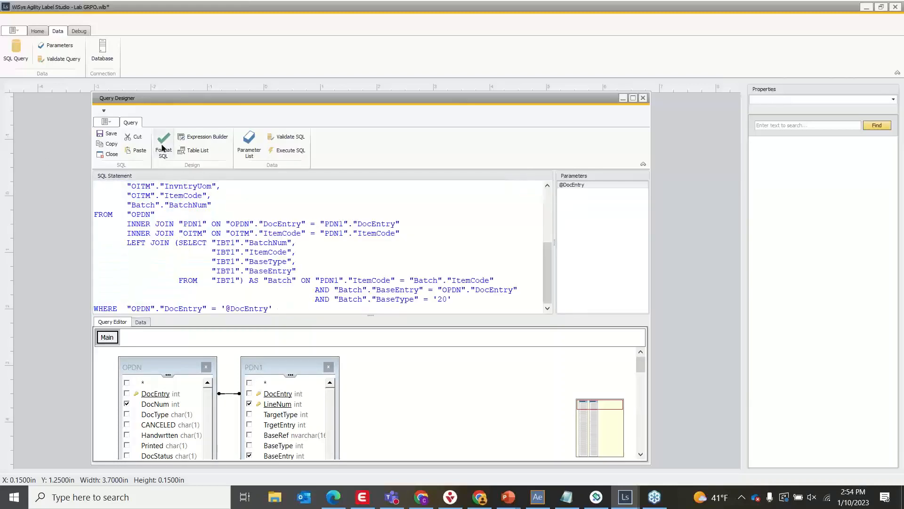
pyautogui.click(161, 148)
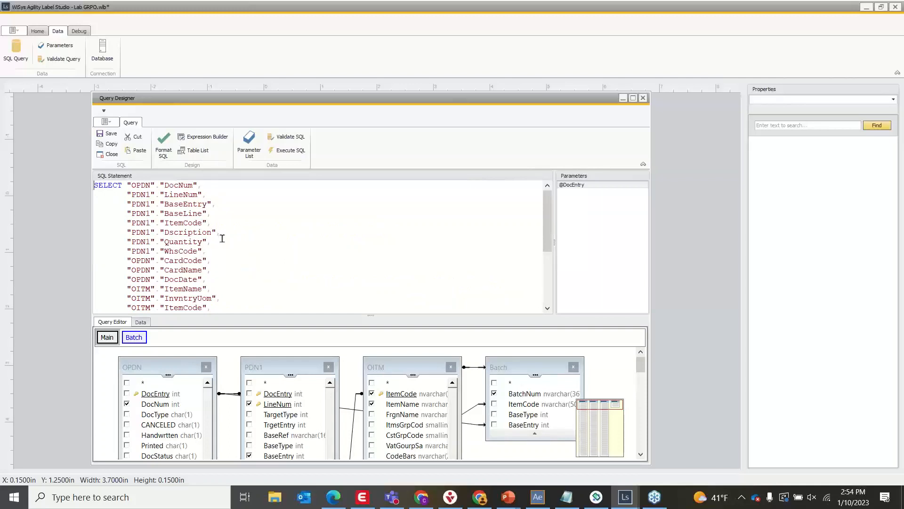
# Review the selected fields and joins of the new SQL statement through its WHERE clause, and format the SQL again.
pyautogui.scroll(-4, 222, 242)
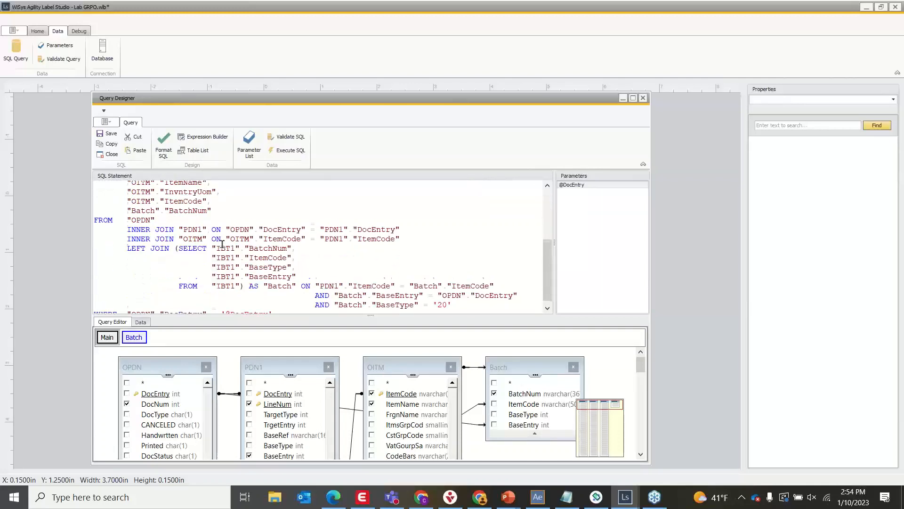
pyautogui.scroll(2, 222, 243)
pyautogui.scroll(-1, 222, 245)
pyautogui.scroll(-1, 222, 245)
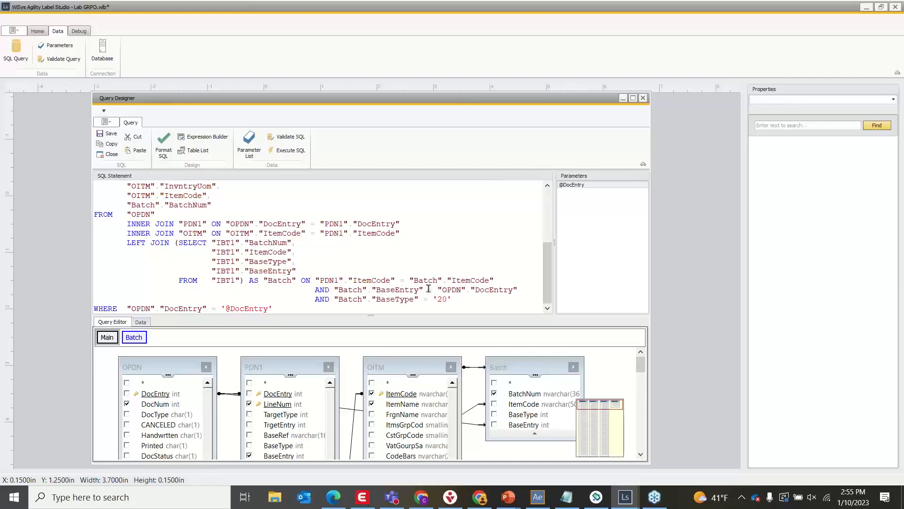
pyautogui.click(169, 158)
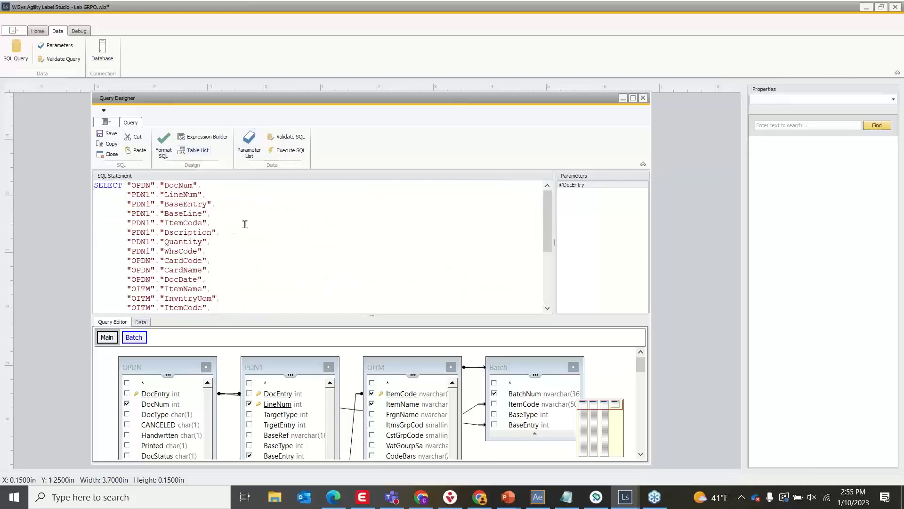
pyautogui.scroll(-1, 237, 236)
pyautogui.scroll(1, 238, 237)
# Validate the new SQL query, then save it and close the Query Designer.
pyautogui.click(281, 144)
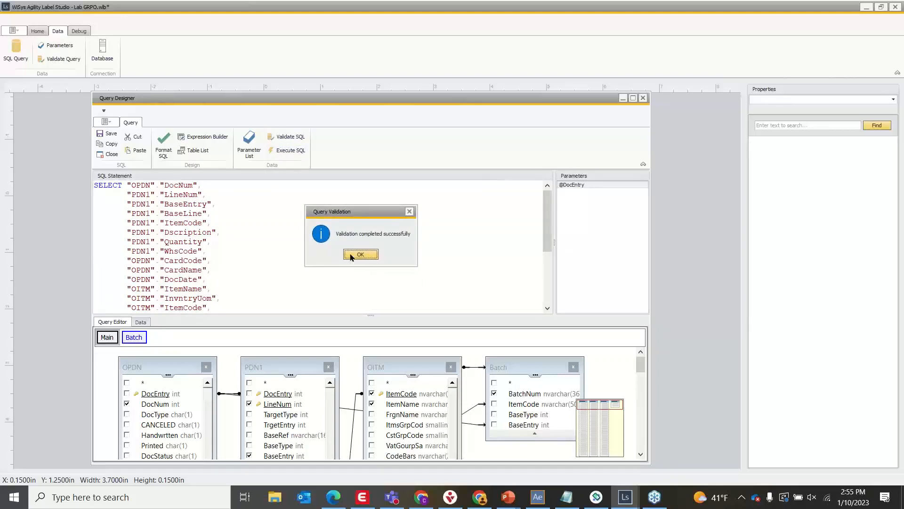
pyautogui.click(357, 255)
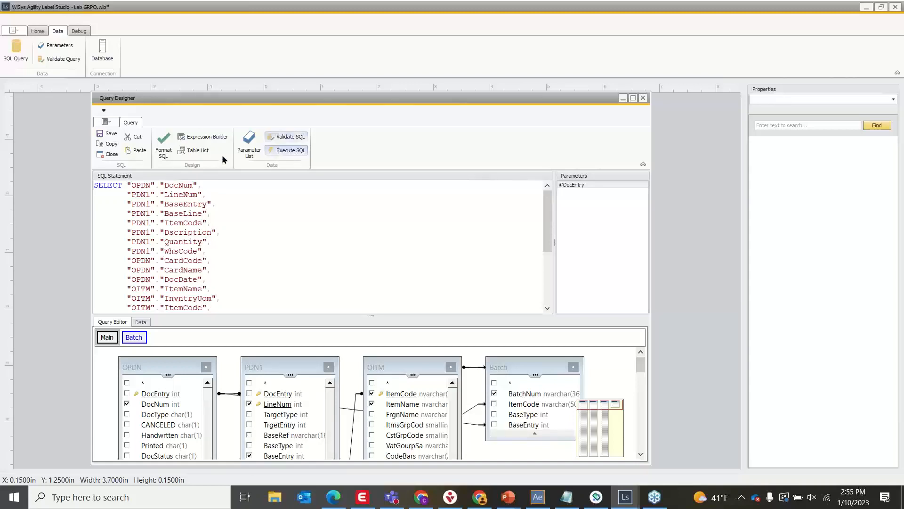
pyautogui.click(110, 135)
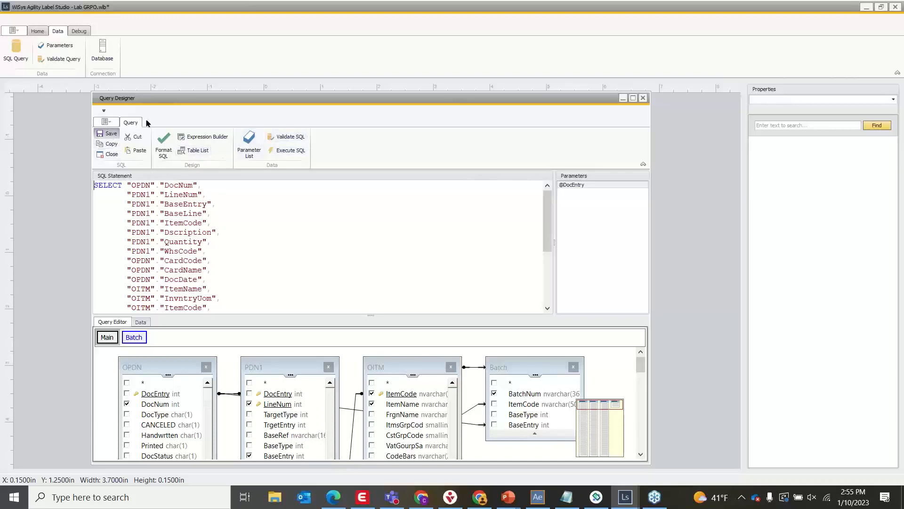
pyautogui.click(642, 98)
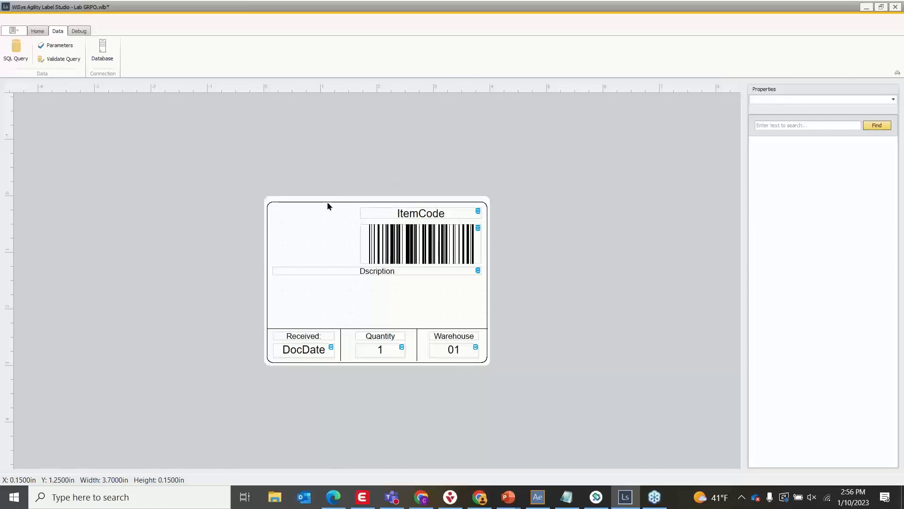
# Select the Dscription text and browse the data fields the updated query offers for it.
pyautogui.click(38, 31)
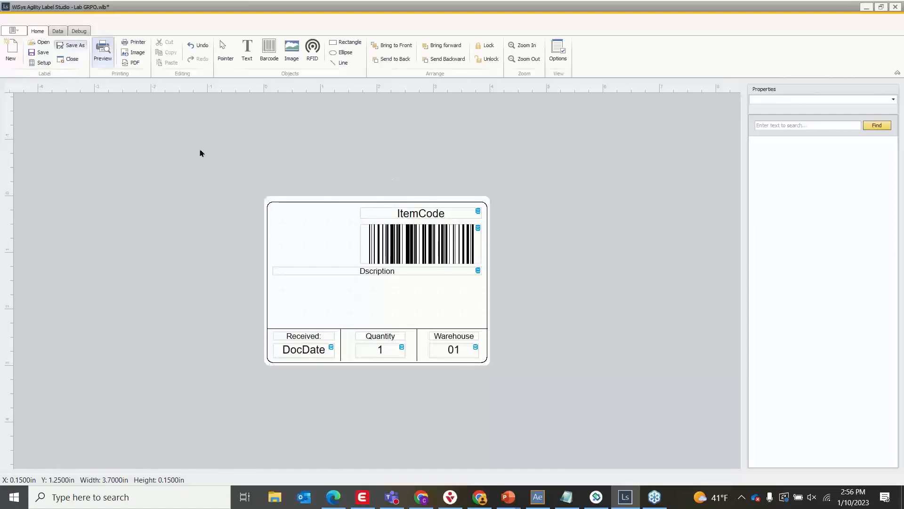
pyautogui.click(252, 60)
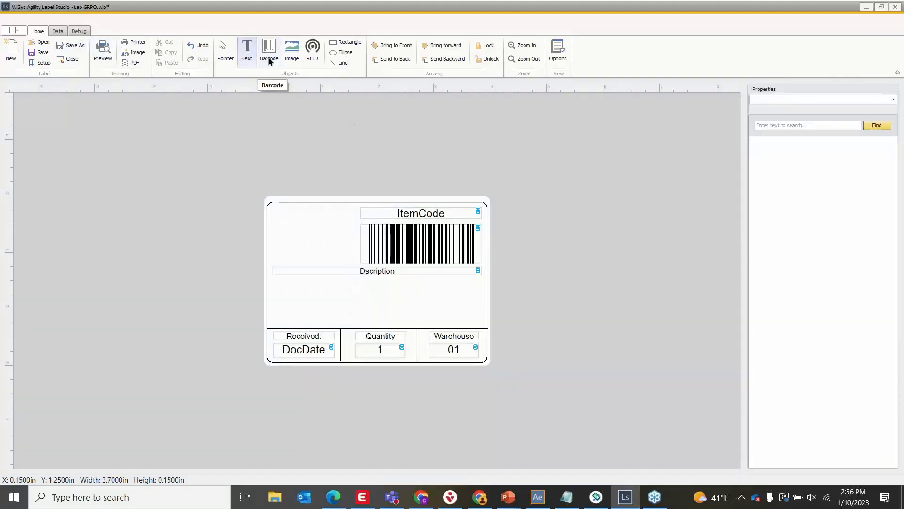
pyautogui.click(395, 273)
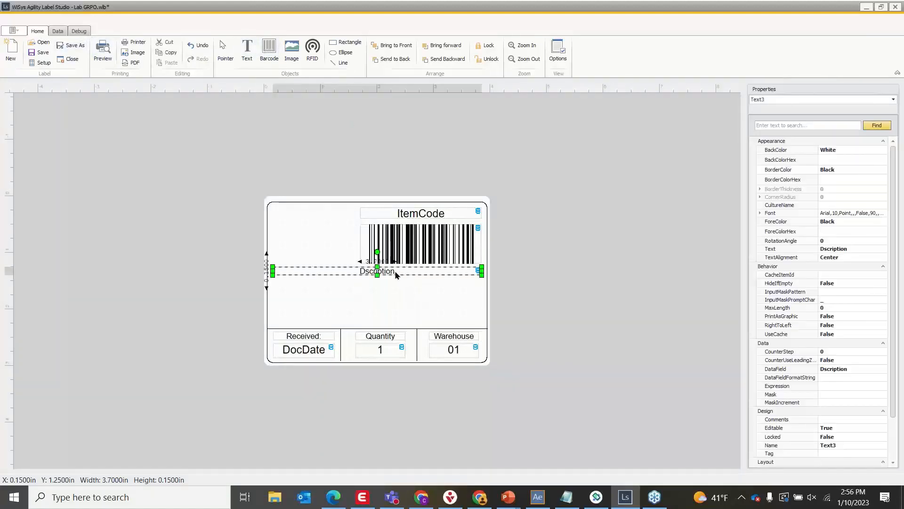
pyautogui.click(863, 368)
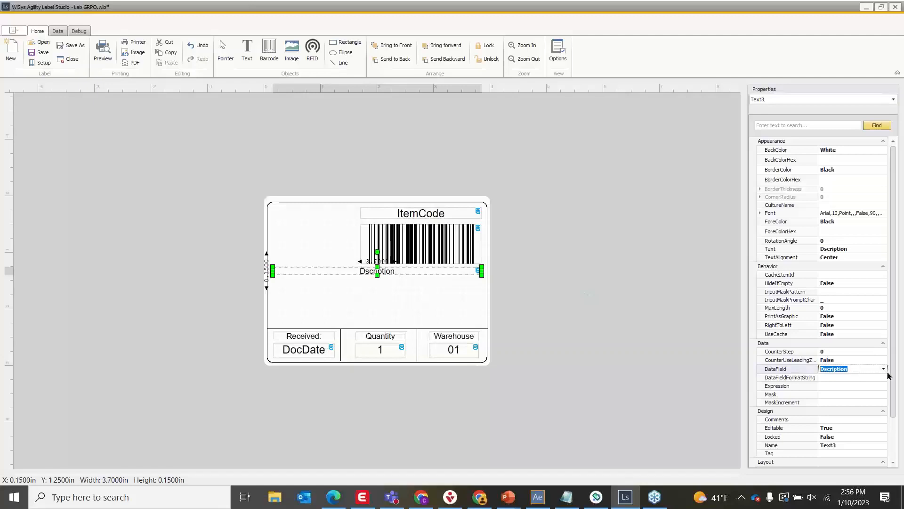
pyautogui.click(884, 370)
pyautogui.scroll(2, 853, 410)
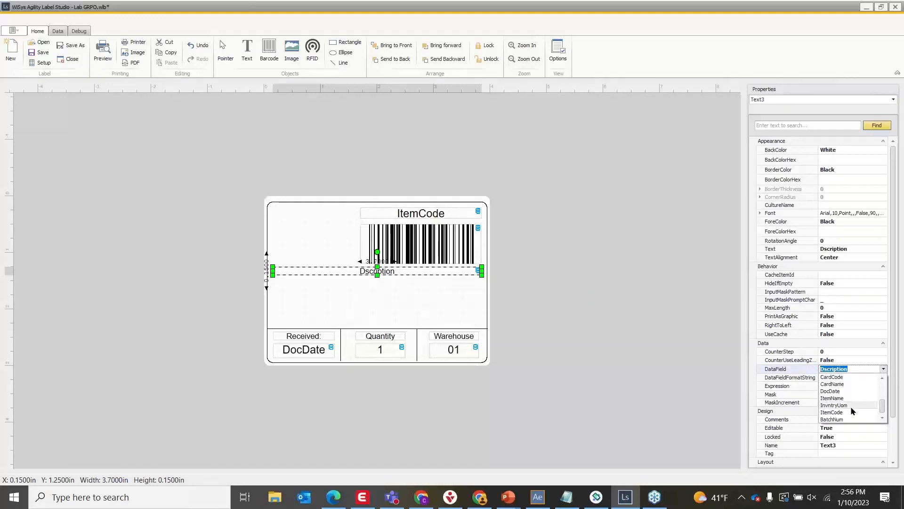
pyautogui.scroll(3, 853, 409)
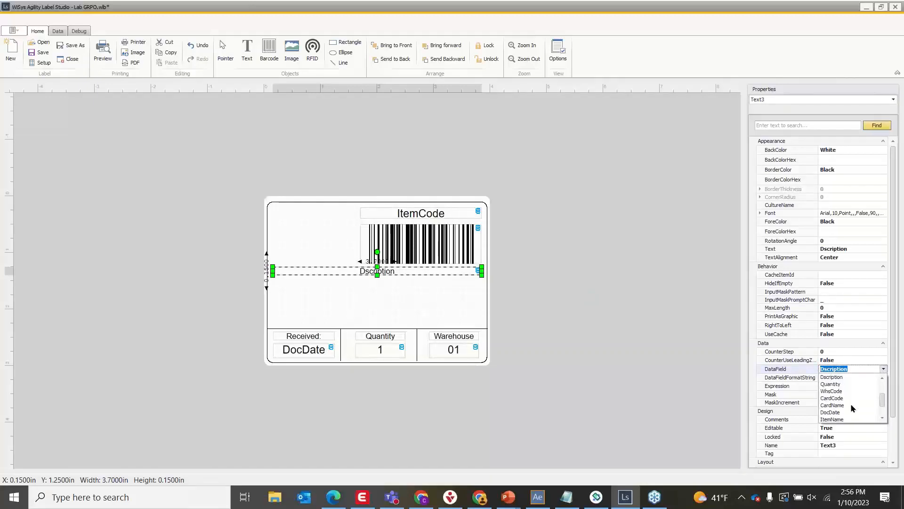
pyautogui.click(846, 370)
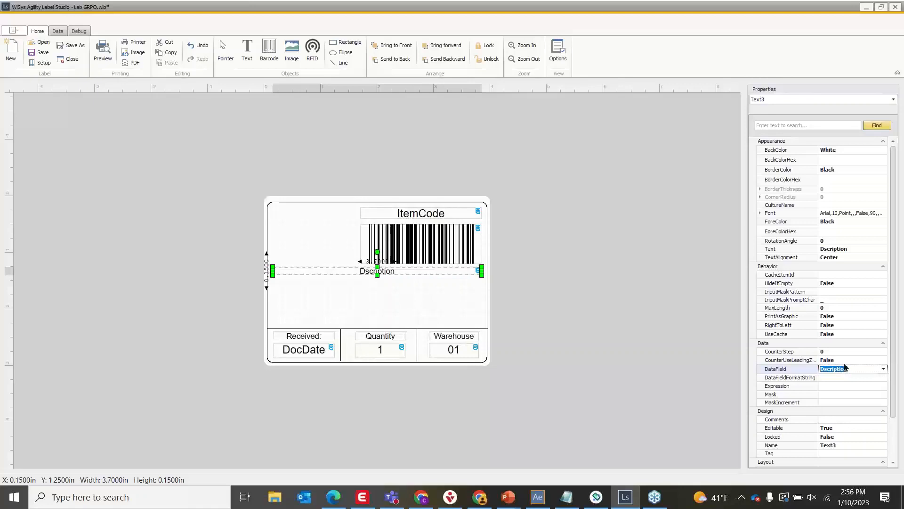
pyautogui.click(588, 178)
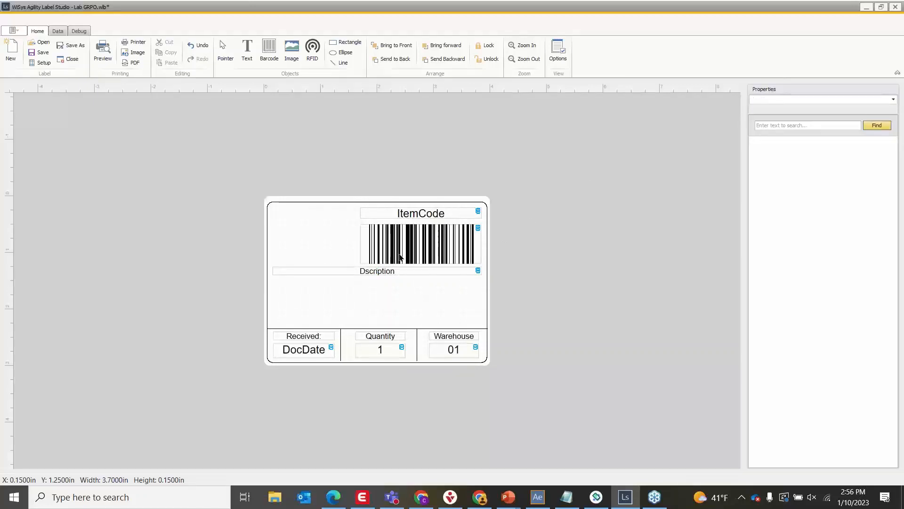
# Clear the data field of the Dscription text beneath the barcode and set its text to Batch.
pyautogui.click(391, 278)
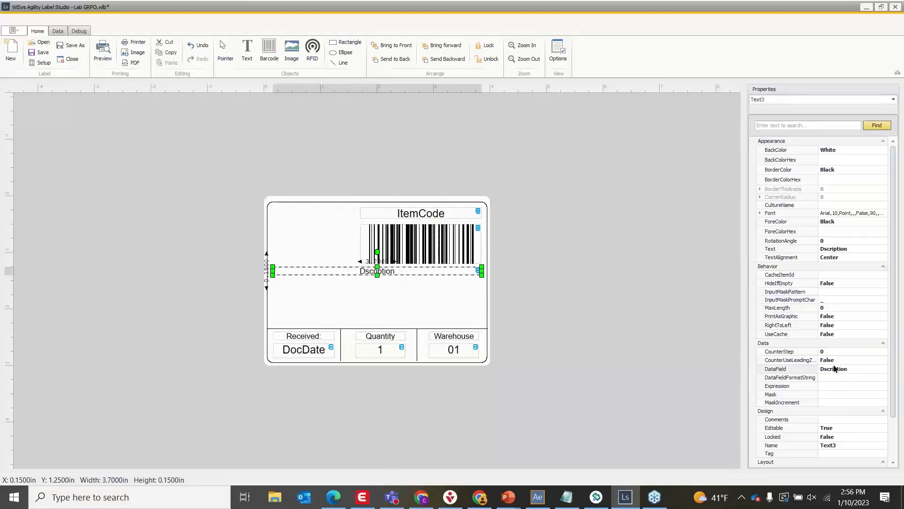
pyautogui.click(836, 369)
pyautogui.doubleClick(836, 369)
pyautogui.press('Delete')
pyautogui.doubleClick(840, 249)
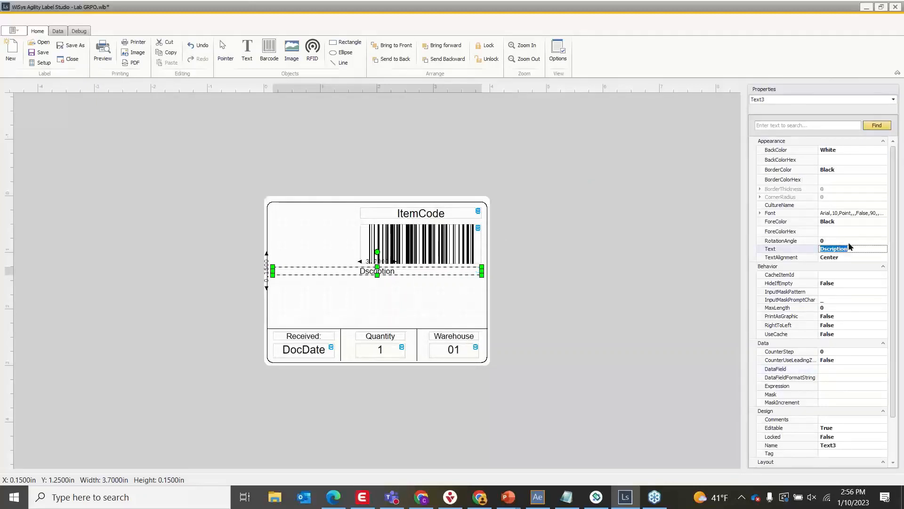
pyautogui.write('Batch')
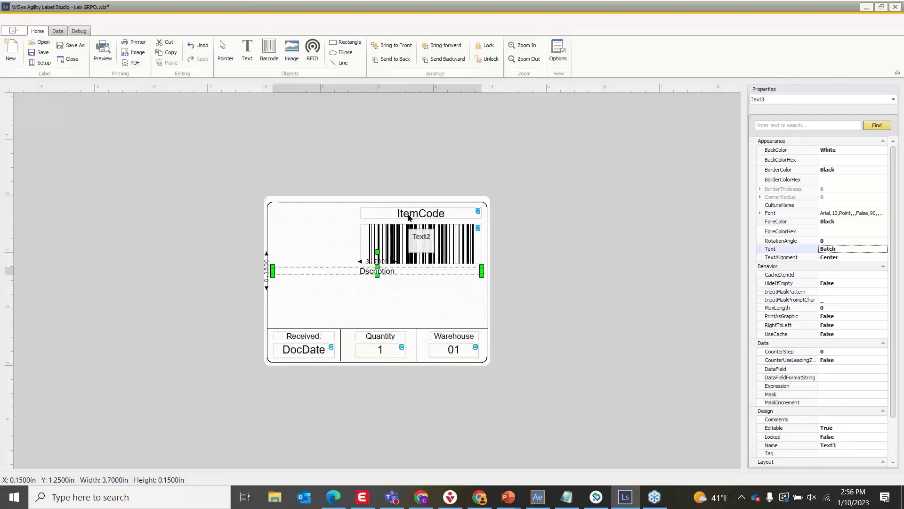
# Check the font settings of the ItemCode text and set the Batch text's font size to 14 to match.
pyautogui.click(760, 213)
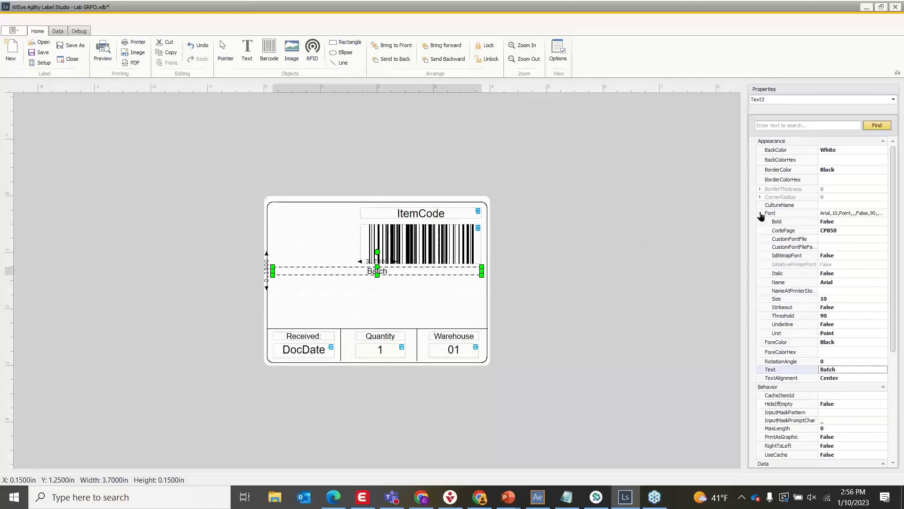
pyautogui.click(410, 213)
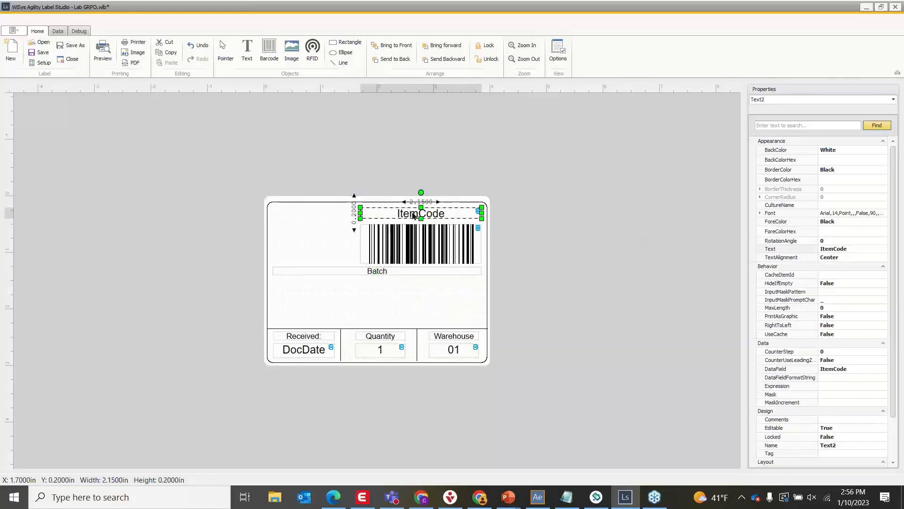
pyautogui.click(760, 213)
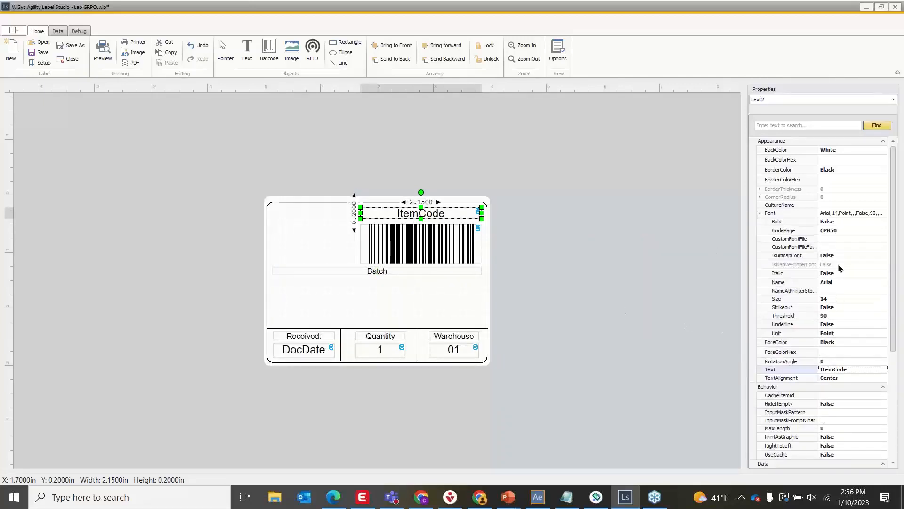
pyautogui.click(397, 272)
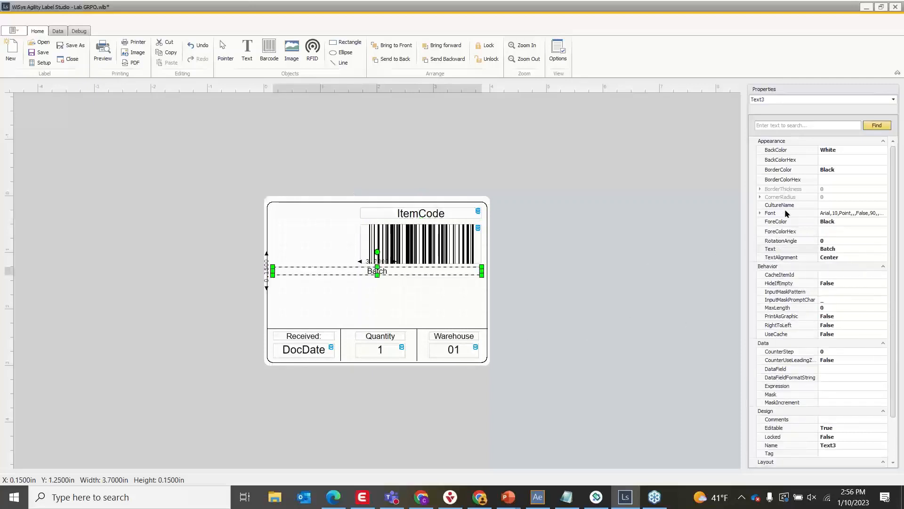
pyautogui.click(760, 213)
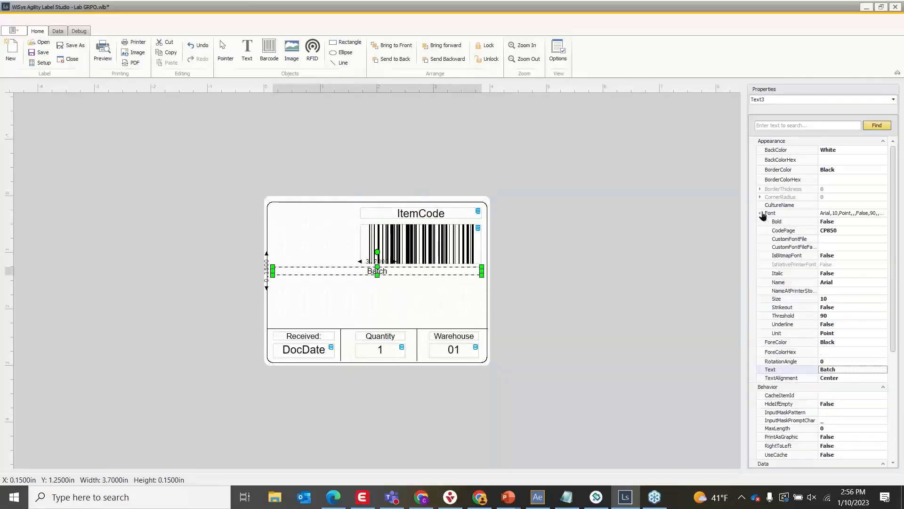
pyautogui.click(832, 293)
pyautogui.click(830, 300)
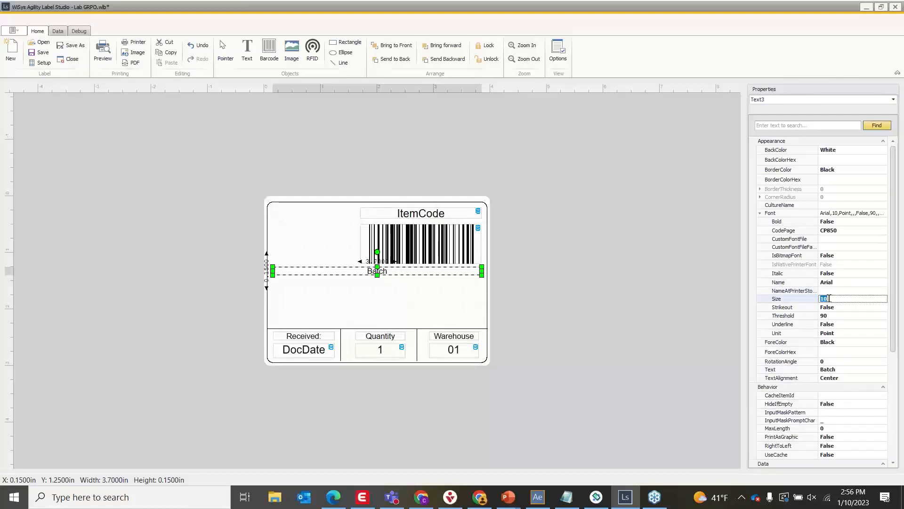
pyautogui.write('1')
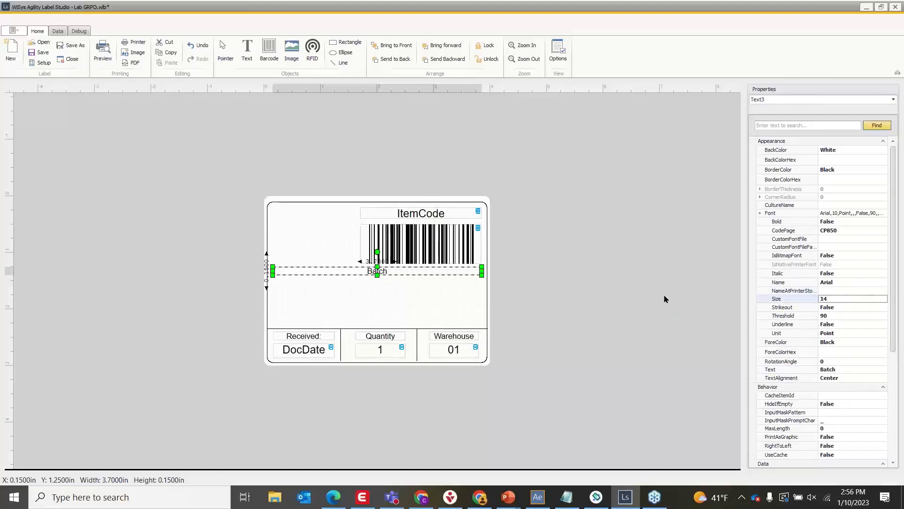
# Enlarge the Batch text box downward to a height of 0.2 in.
pyautogui.click(383, 282)
pyautogui.click(380, 275)
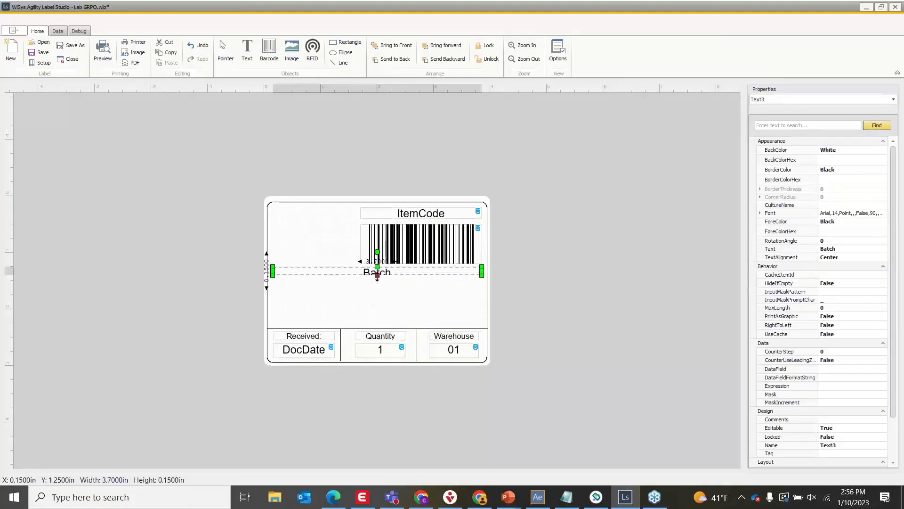
pyautogui.moveTo(378, 280); pyautogui.dragTo(377, 281)
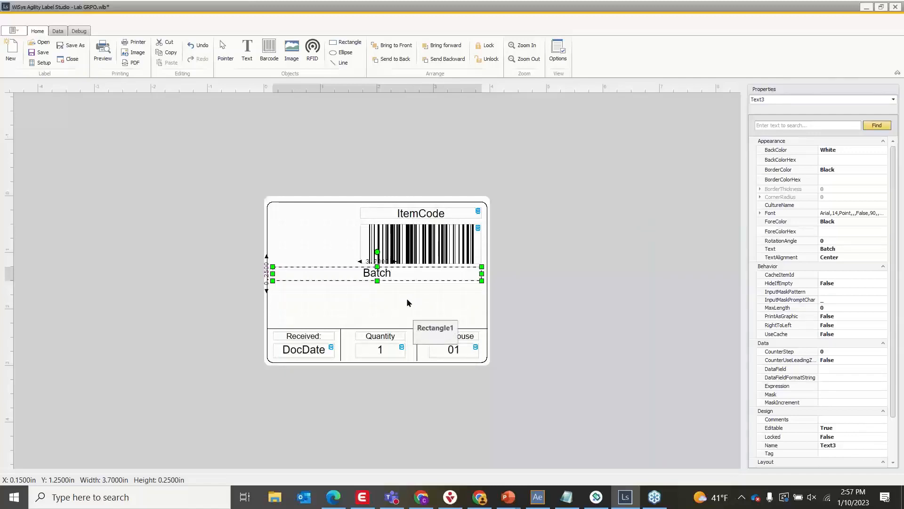
pyautogui.moveTo(377, 281); pyautogui.dragTo(377, 277)
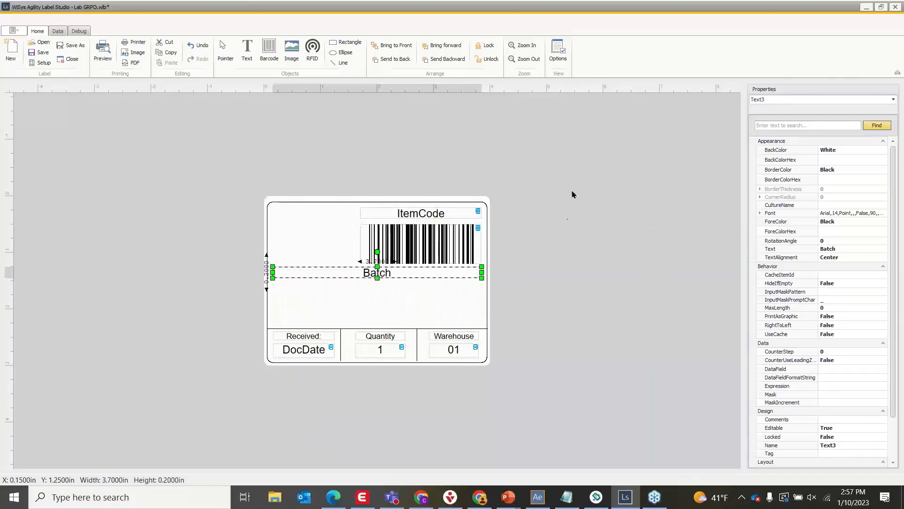
pyautogui.click(563, 221)
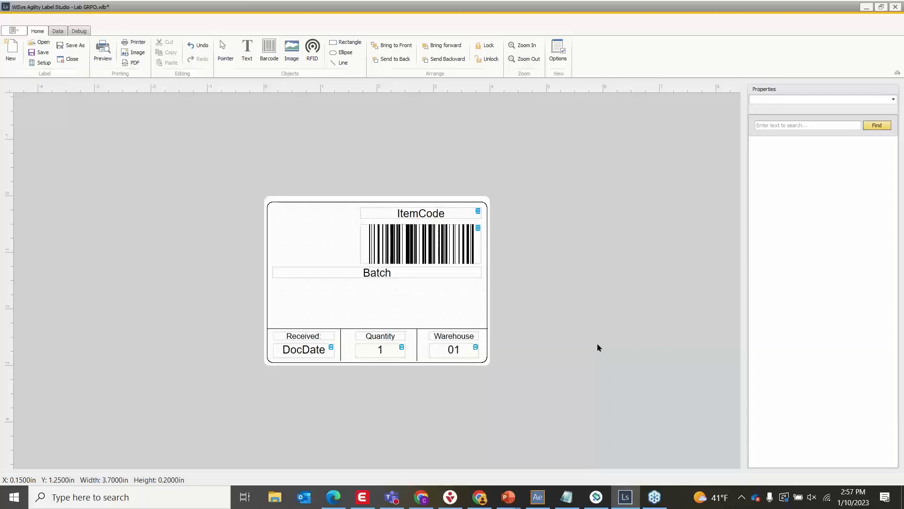
pyautogui.click(247, 51)
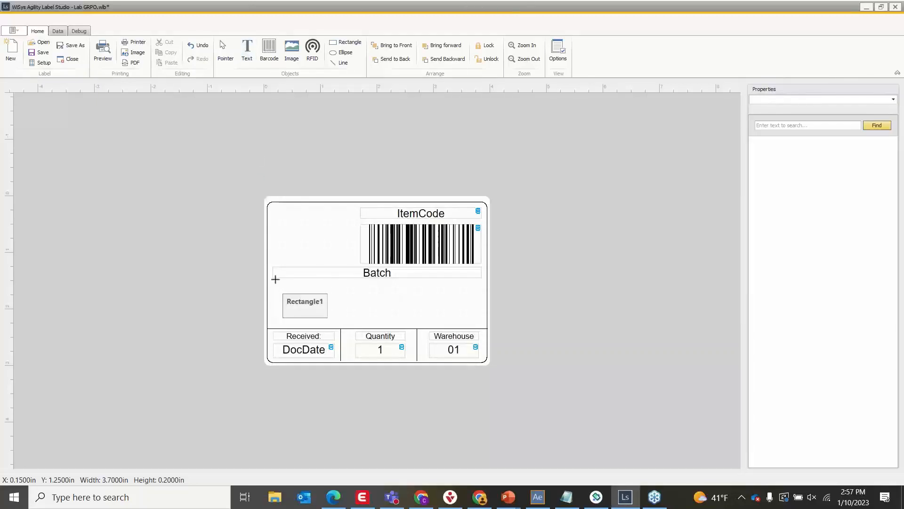
pyautogui.moveTo(273, 281); pyautogui.dragTo(346, 305)
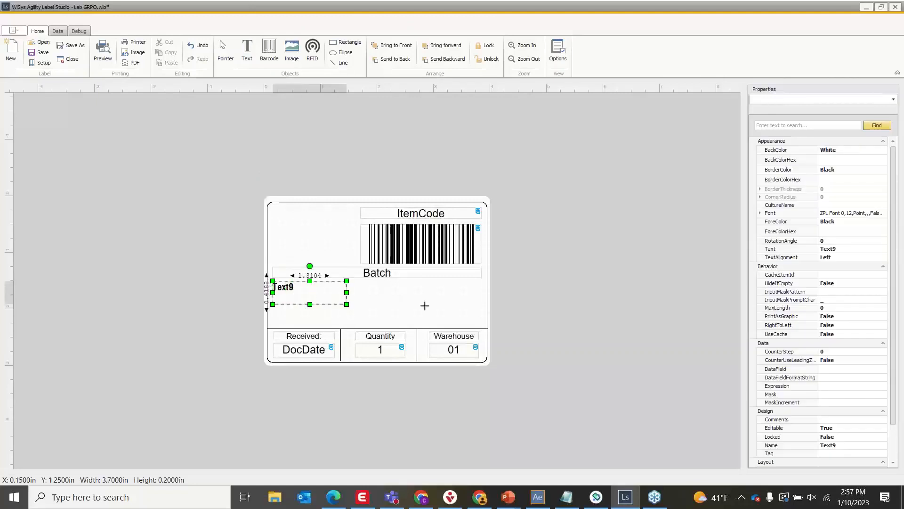
pyautogui.moveTo(425, 305); pyautogui.dragTo(473, 295)
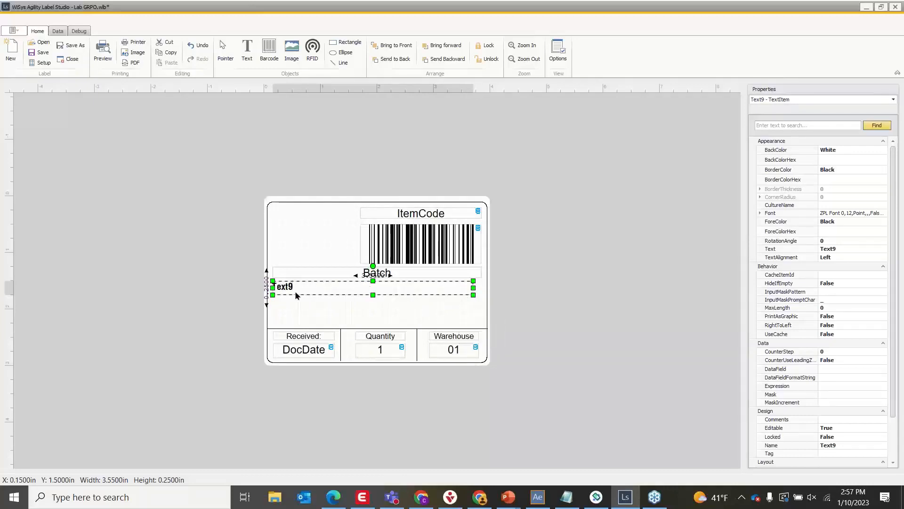
pyautogui.click(722, 288)
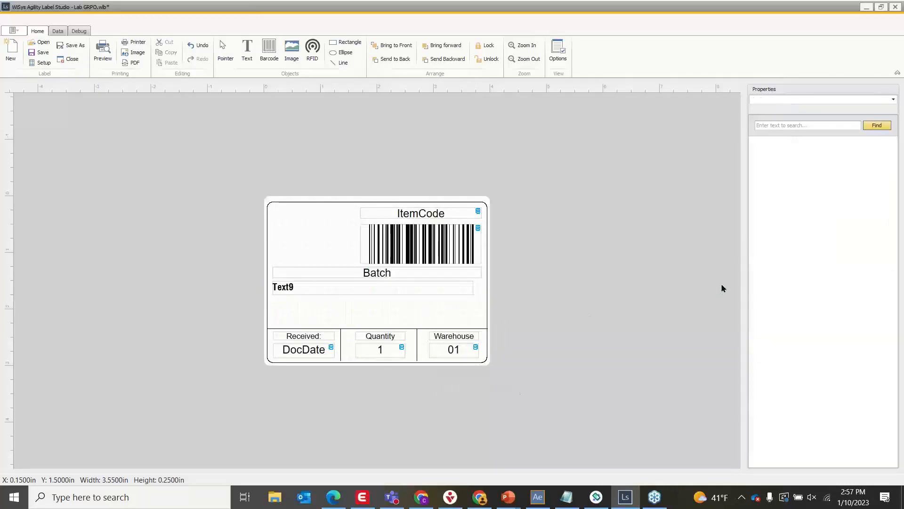
pyautogui.click(361, 291)
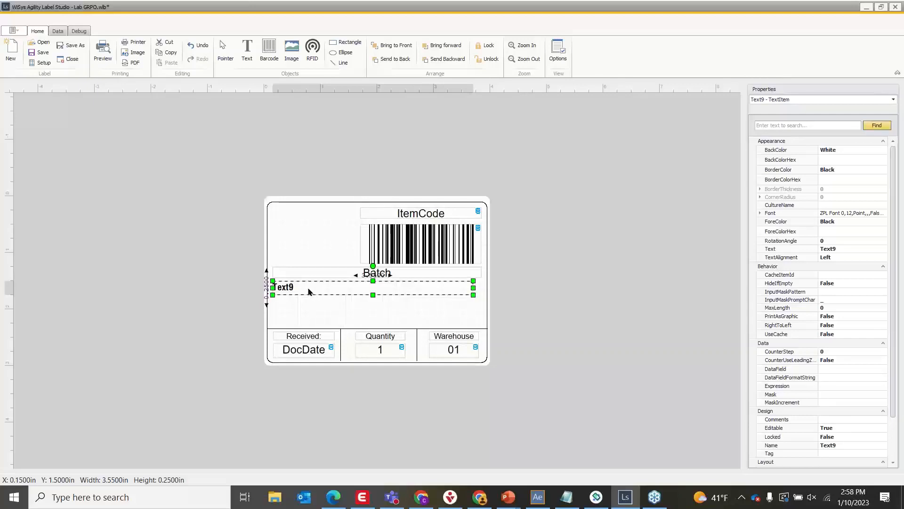
pyautogui.press('Delete')
# Duplicate the ItemCode text, placing one copy beneath Batch and the other above the barcode at X 1.7 in, Y 0.2 in.
pyautogui.click(437, 215)
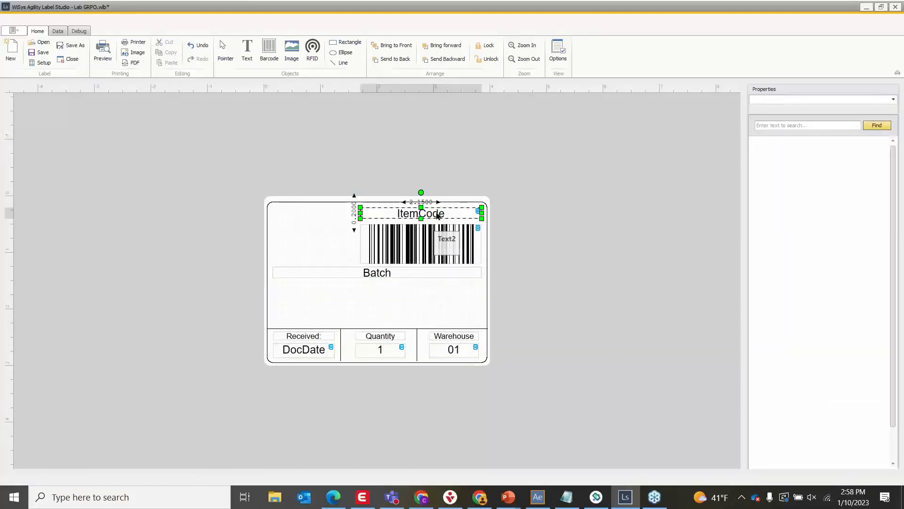
pyautogui.rightClick(438, 216)
pyautogui.click(456, 236)
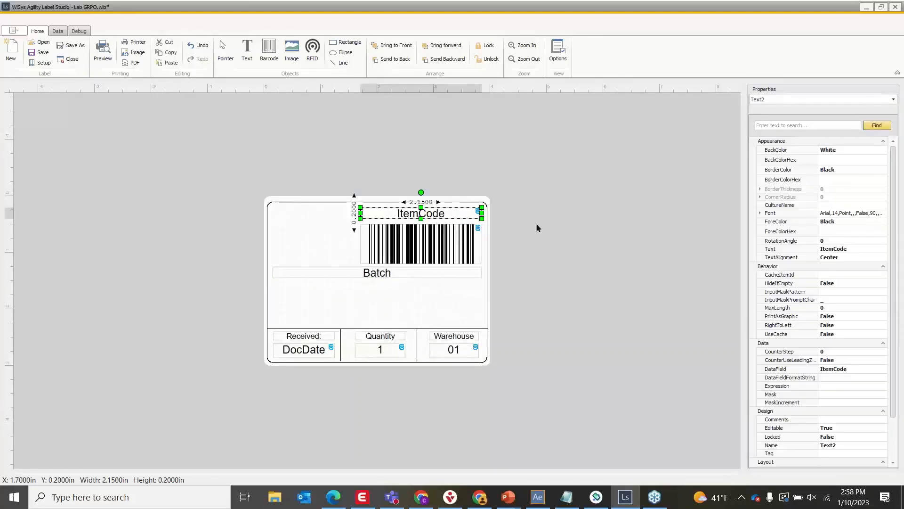
pyautogui.rightClick(585, 229)
pyautogui.click(599, 257)
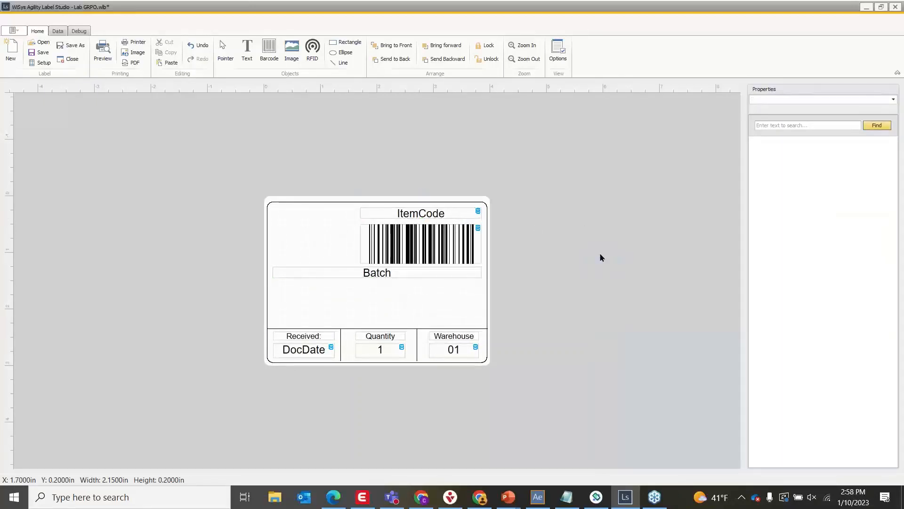
pyautogui.moveTo(441, 221); pyautogui.dragTo(362, 295)
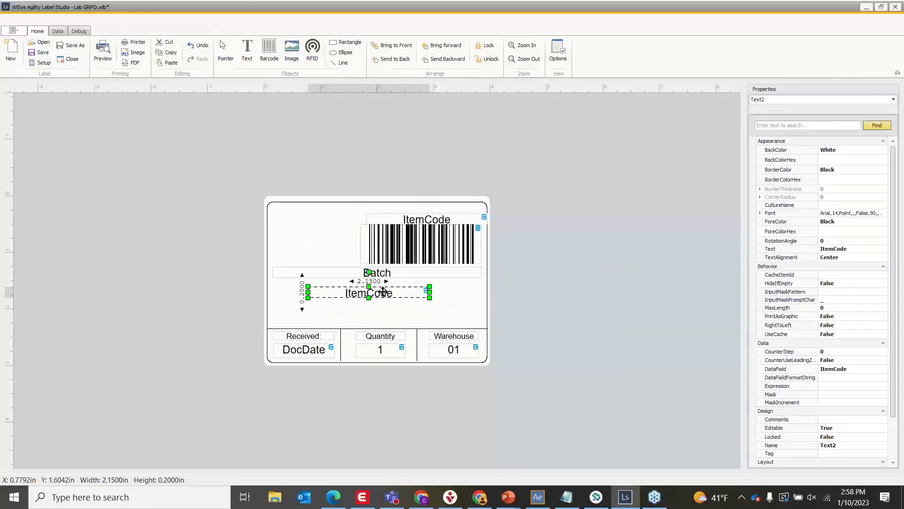
pyautogui.click(428, 219)
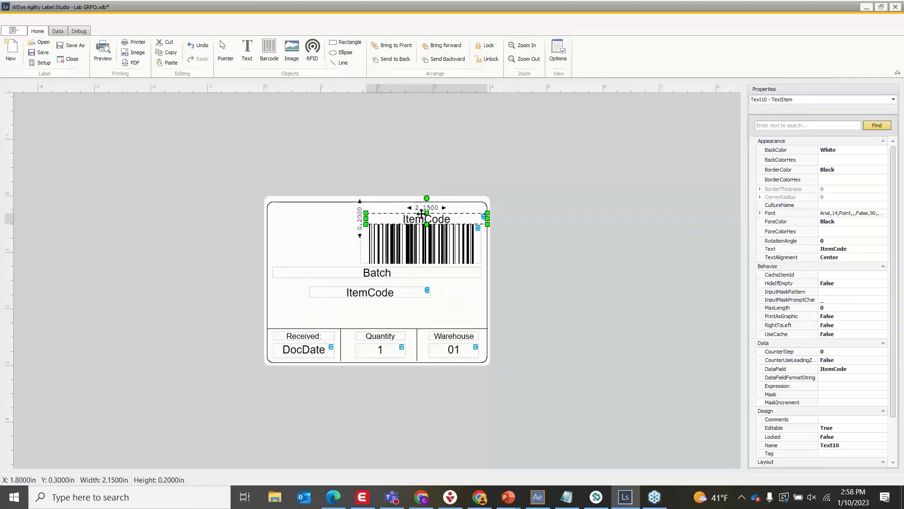
pyautogui.moveTo(421, 214); pyautogui.dragTo(421, 211)
pyautogui.click(601, 217)
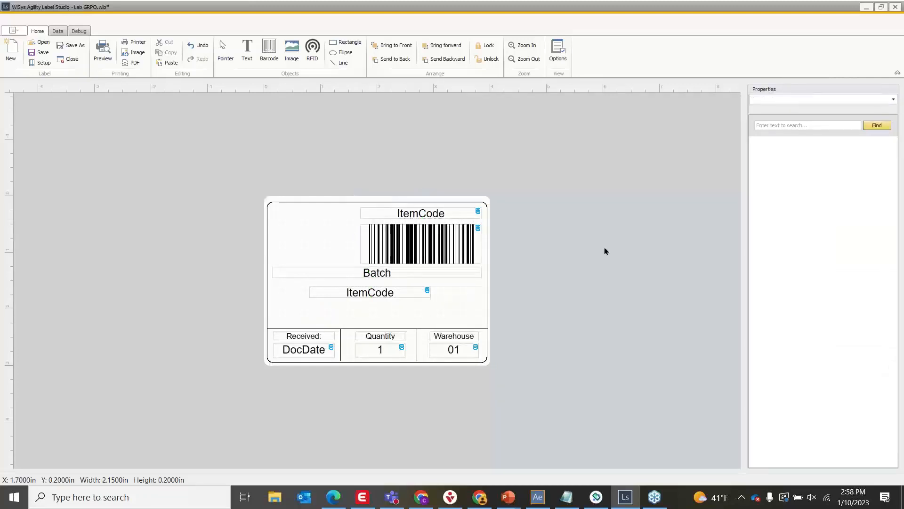
# Widen the lower ItemCode text to 3.7 in from X 0.15 in and move it up to Y 1.5 in, directly beneath Batch.
pyautogui.click(335, 295)
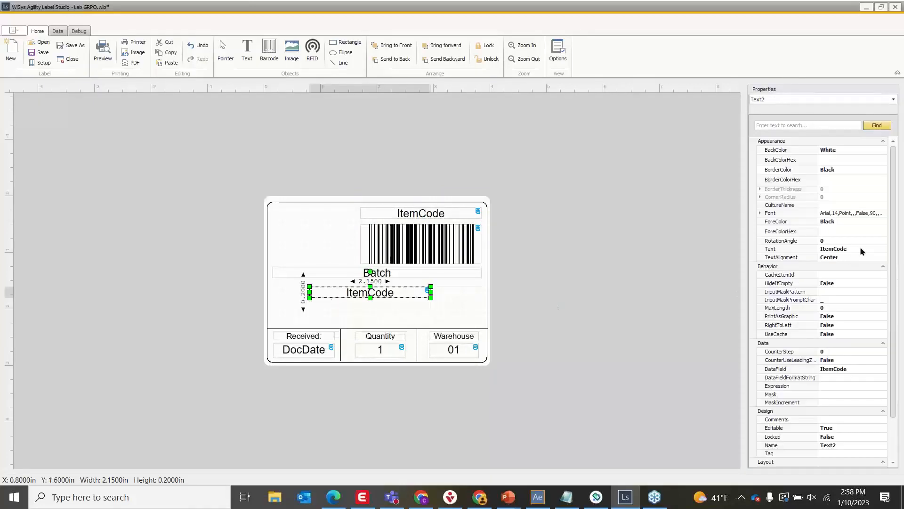
pyautogui.click(760, 214)
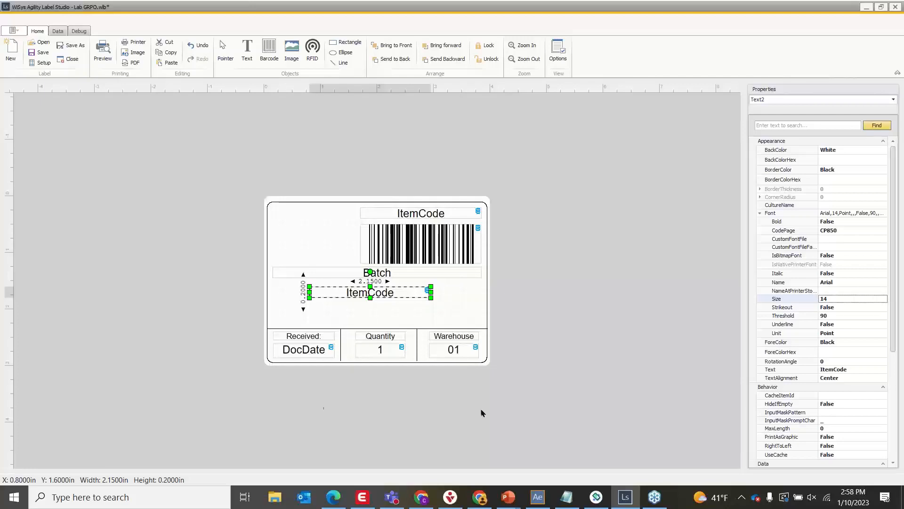
pyautogui.moveTo(309, 292); pyautogui.dragTo(266, 292)
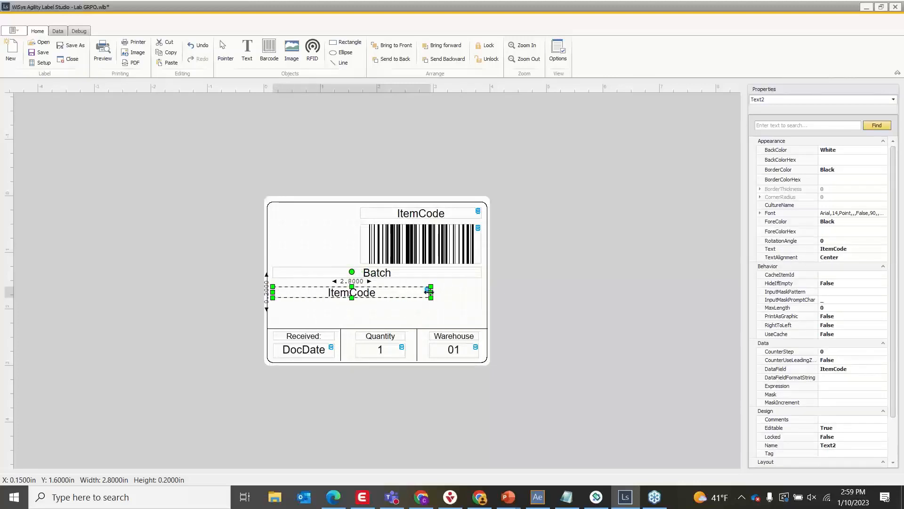
pyautogui.moveTo(432, 292); pyautogui.dragTo(482, 293)
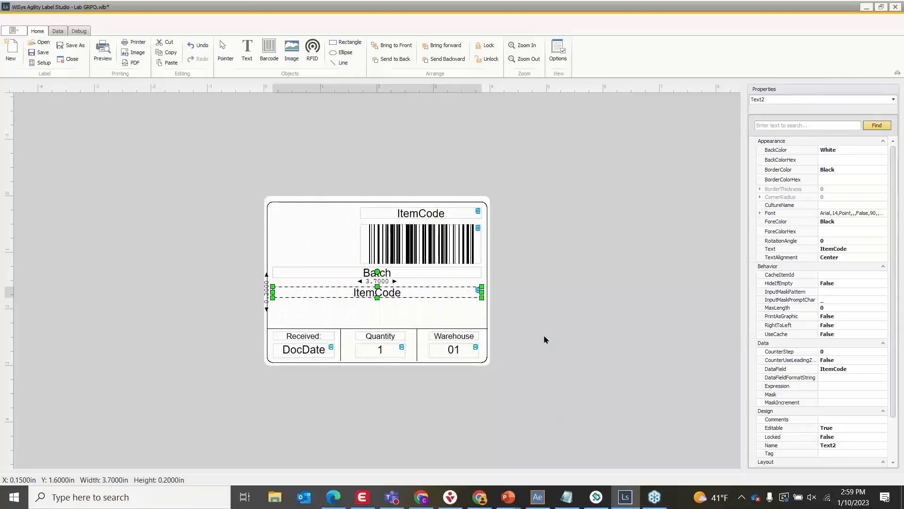
pyautogui.press('Up')
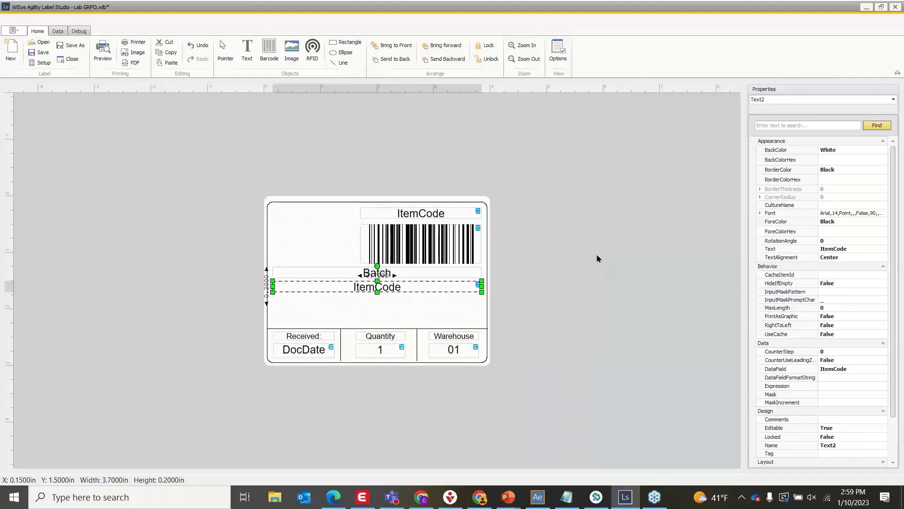
pyautogui.click(598, 258)
# Make the font of the Batch text bold.
pyautogui.click(397, 274)
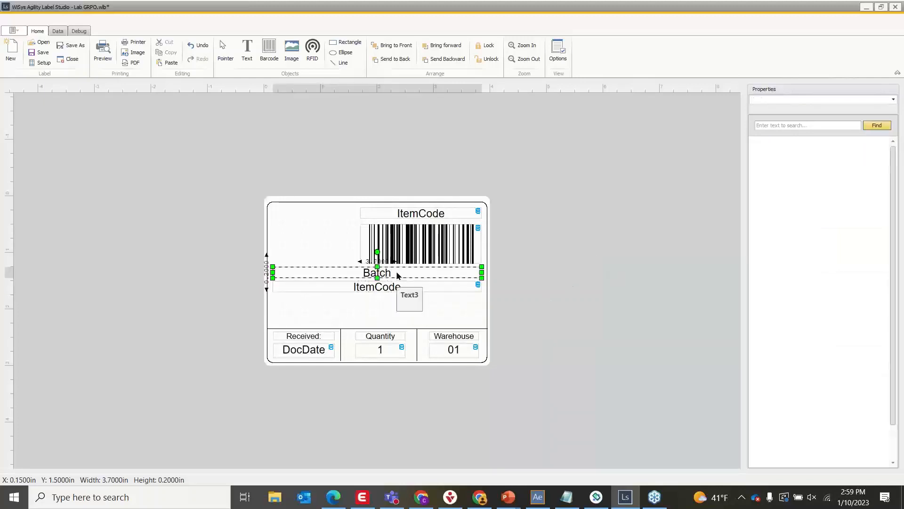
pyautogui.click(760, 213)
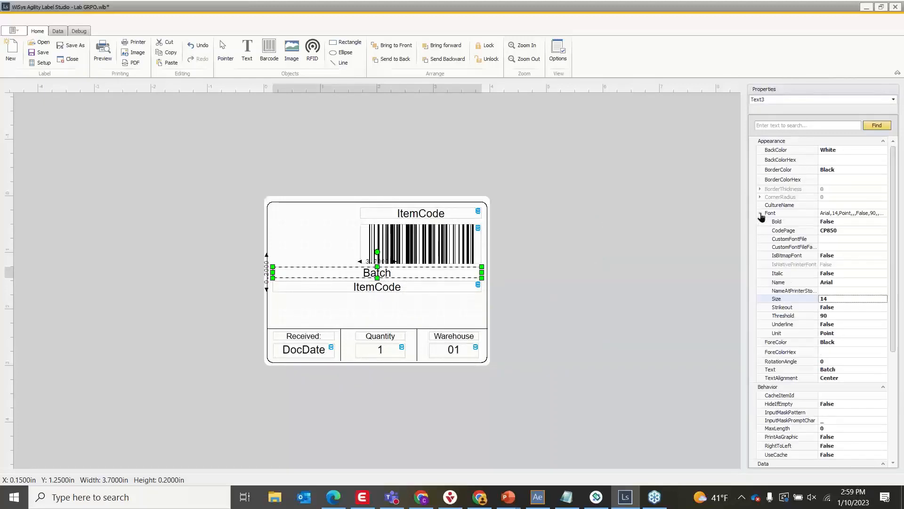
pyautogui.click(862, 299)
pyautogui.click(836, 225)
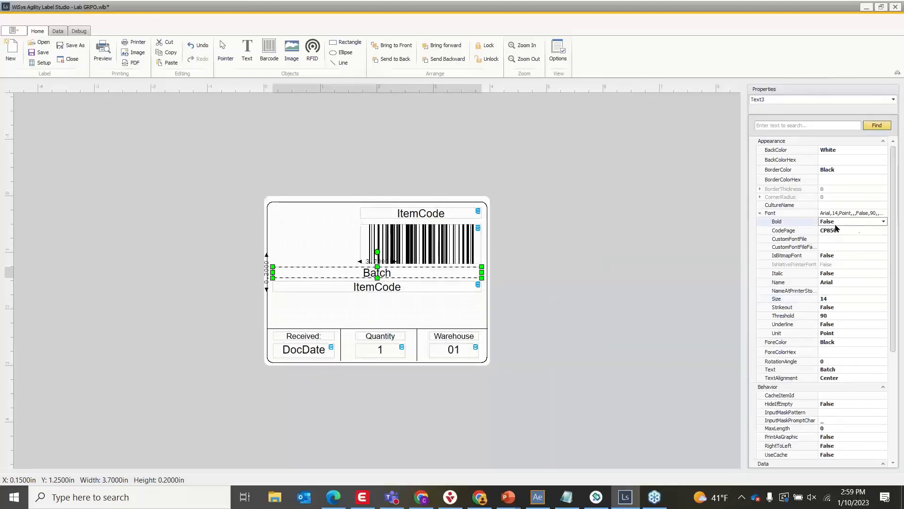
pyautogui.click(885, 222)
pyautogui.click(852, 228)
pyautogui.click(692, 257)
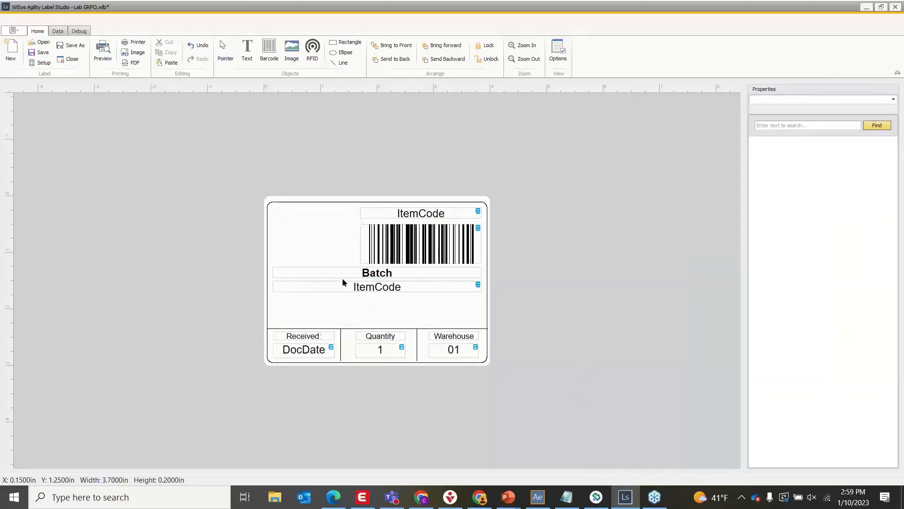
# Link the ItemCode text beneath the Batch heading to the BatchNum data field.
pyautogui.click(397, 288)
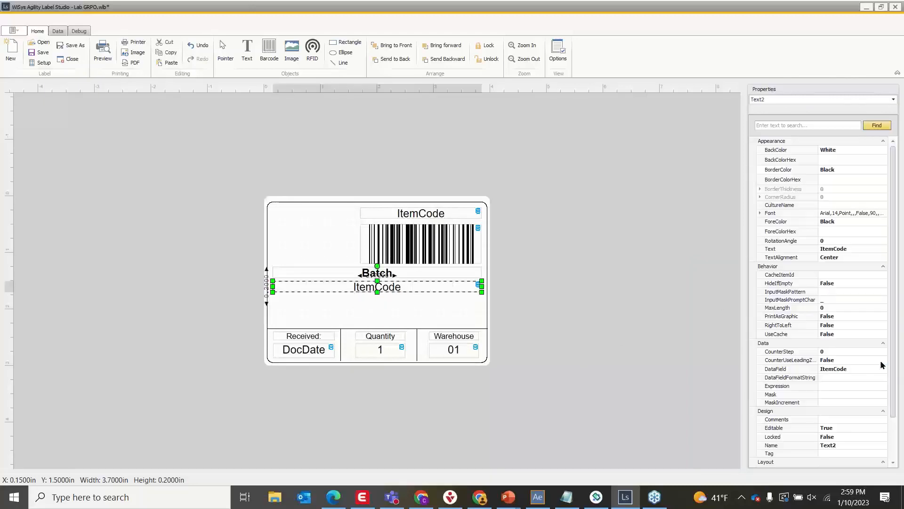
pyautogui.click(883, 370)
pyautogui.click(884, 370)
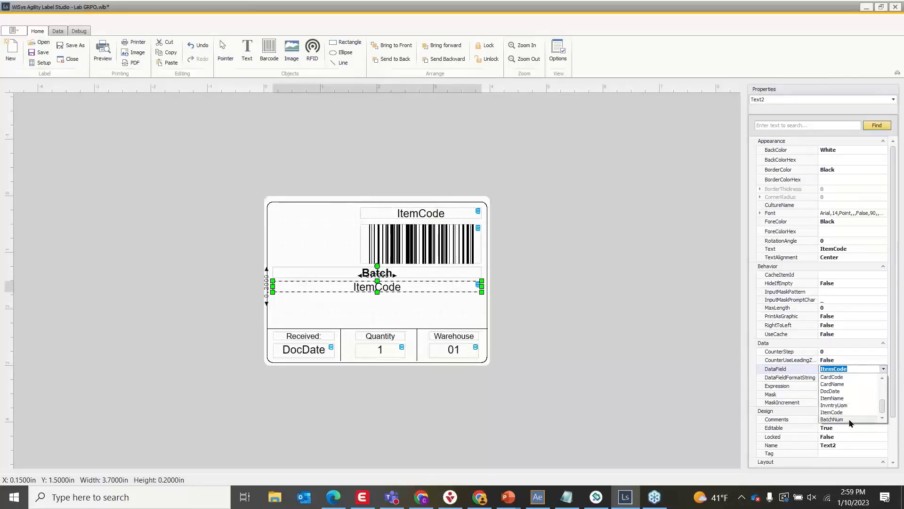
pyautogui.click(850, 420)
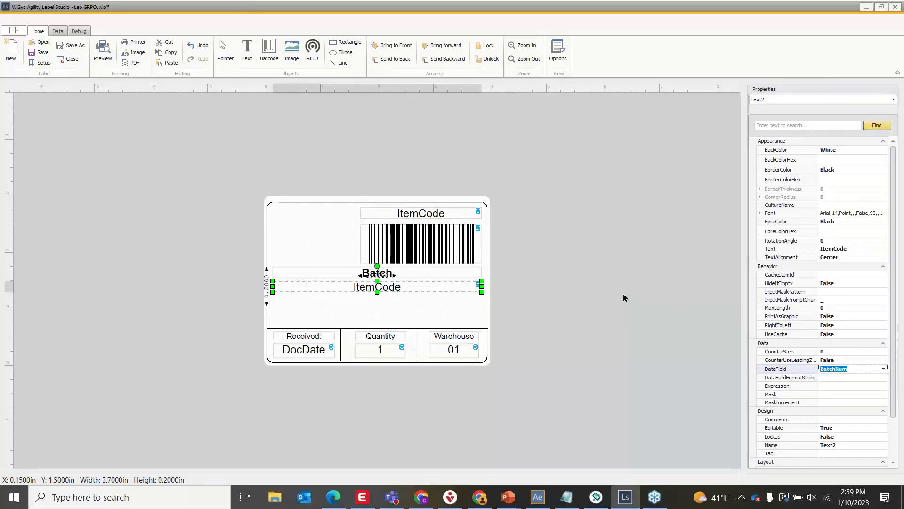
pyautogui.click(624, 297)
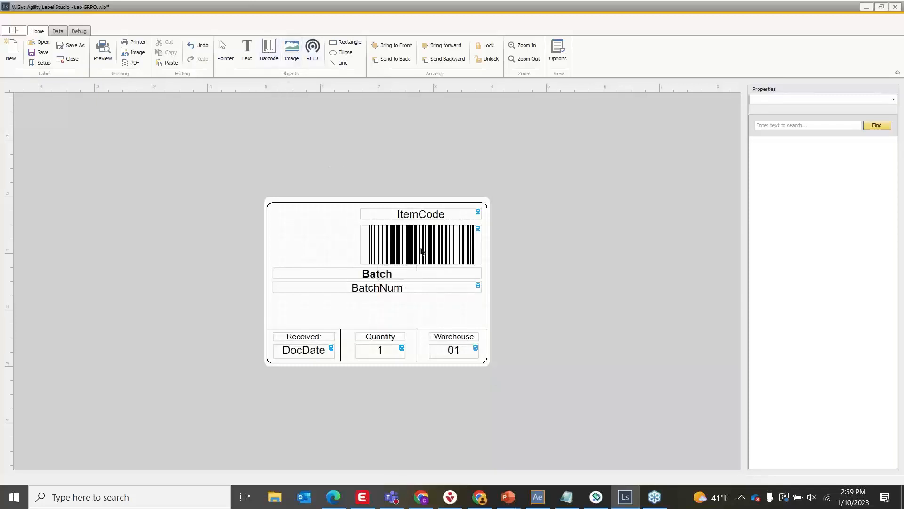
# Draw a barcode about 1.95 in wide and 0.55 in high beneath BatchNum and compare the layout with the sample label slide.
pyautogui.click(269, 49)
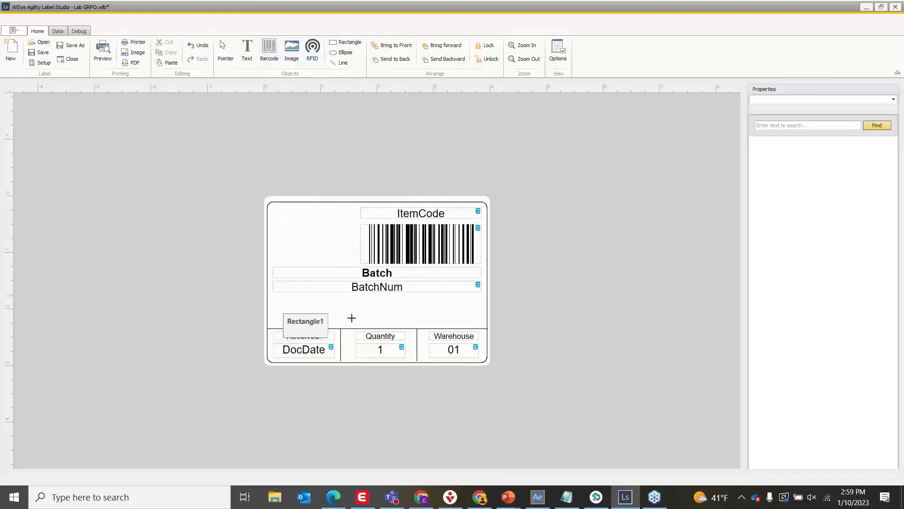
pyautogui.moveTo(352, 318); pyautogui.dragTo(412, 328)
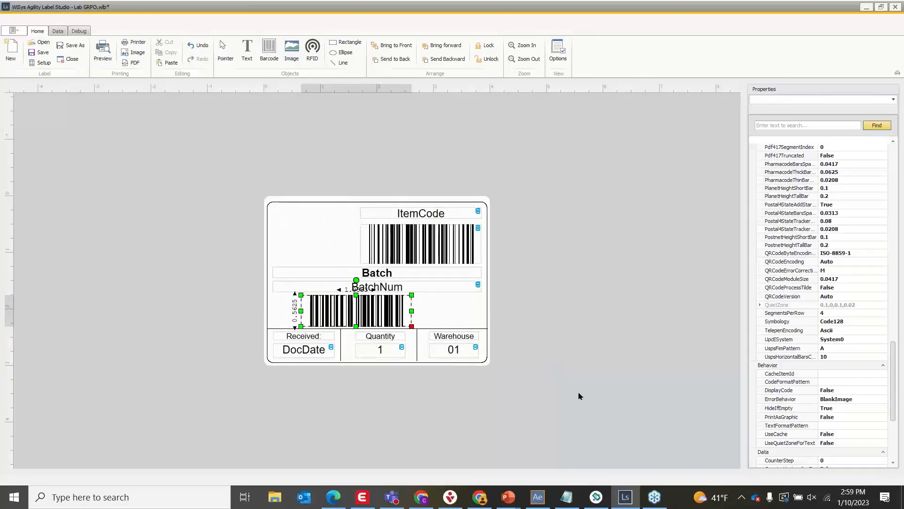
pyautogui.moveTo(508, 497)
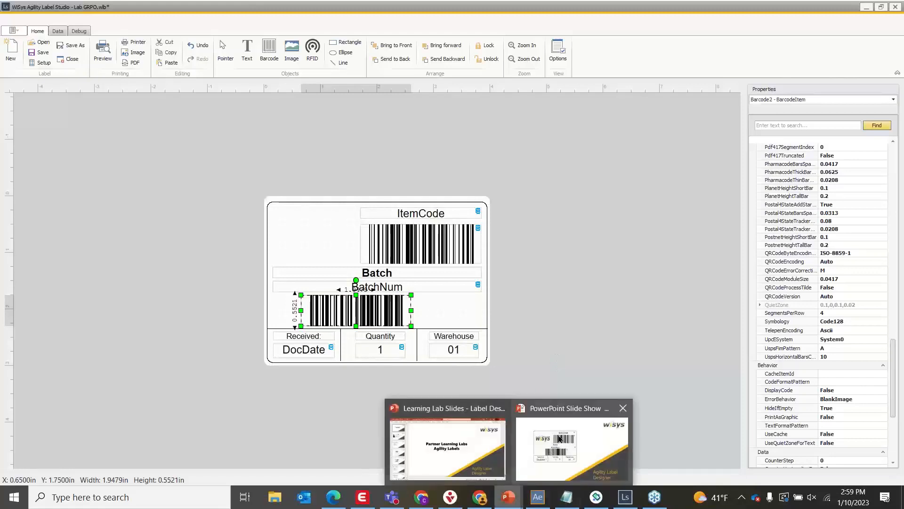
pyautogui.click(559, 438)
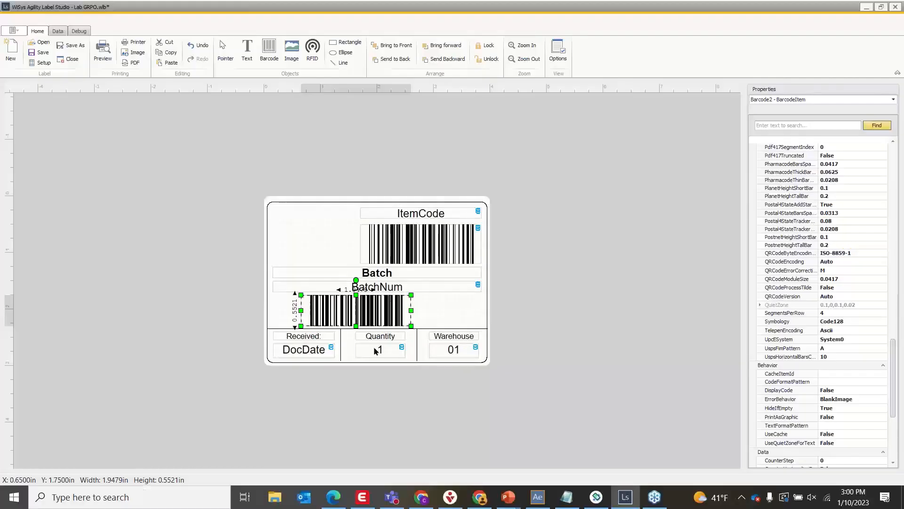
# Center the new barcode beneath BatchNum by moving it to X 1 in and widening it to 2 in.
pyautogui.moveTo(405, 305); pyautogui.dragTo(414, 301)
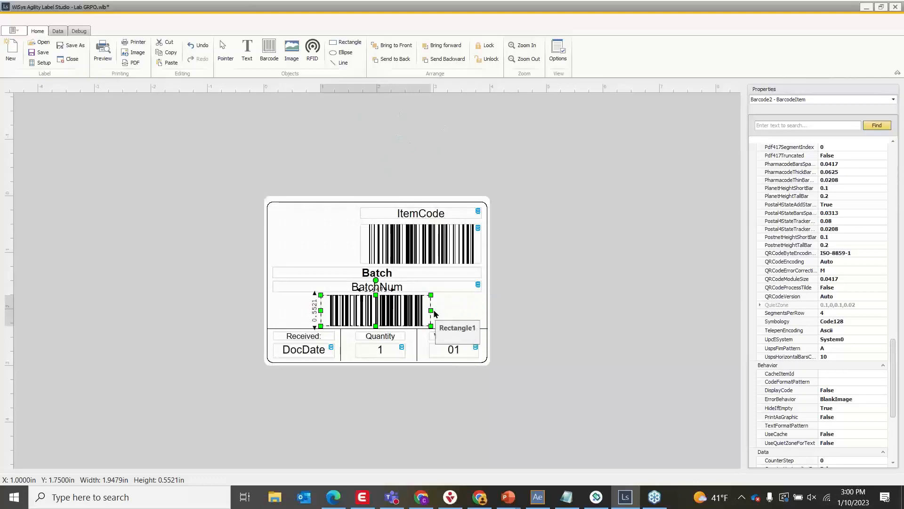
pyautogui.moveTo(430, 310); pyautogui.dragTo(434, 311)
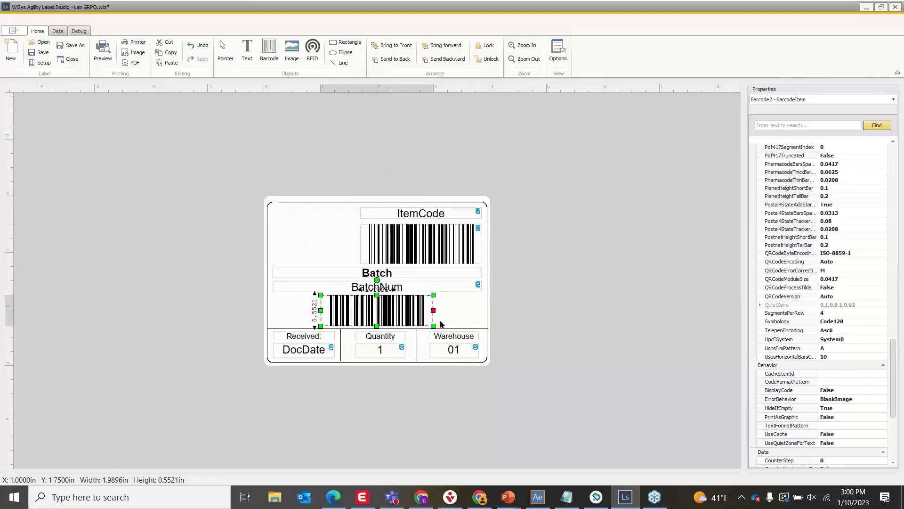
pyautogui.click(575, 254)
pyautogui.click(404, 312)
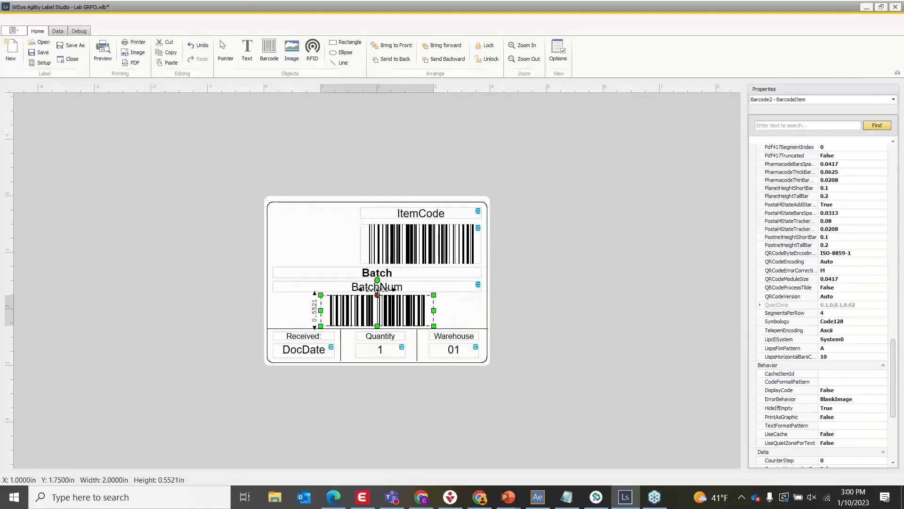
# Increase the lower barcode's height to about 0.6 in and move it up to Y 1.7 in.
pyautogui.moveTo(377, 295); pyautogui.dragTo(378, 294)
pyautogui.moveTo(377, 293); pyautogui.dragTo(378, 295)
pyautogui.click(550, 281)
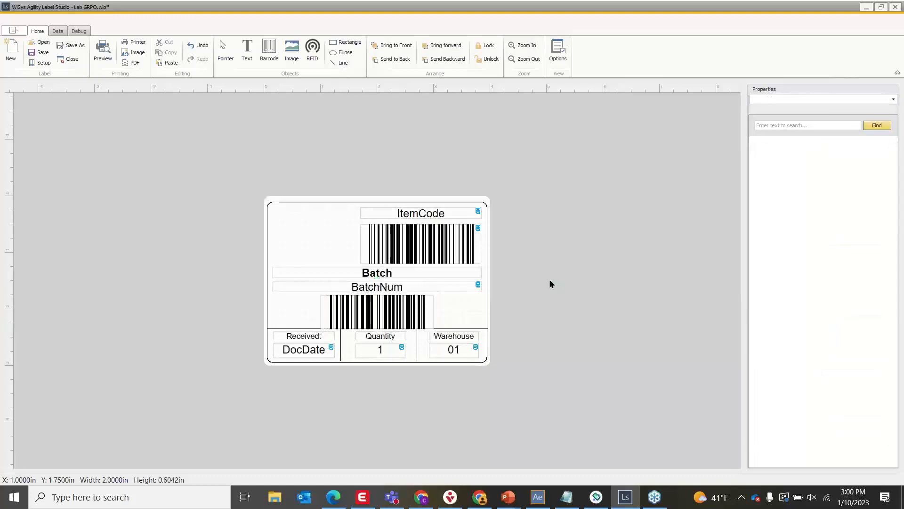
pyautogui.click(387, 306)
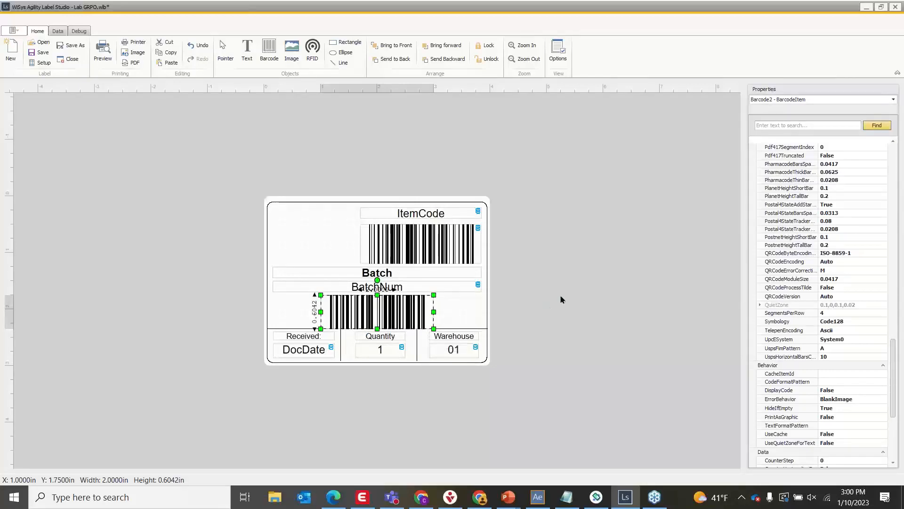
pyautogui.press('Up')
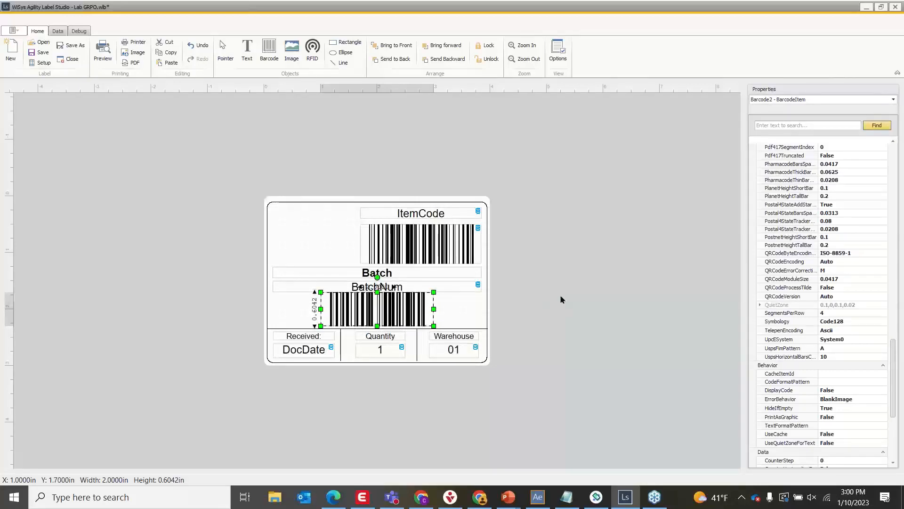
pyautogui.click(560, 299)
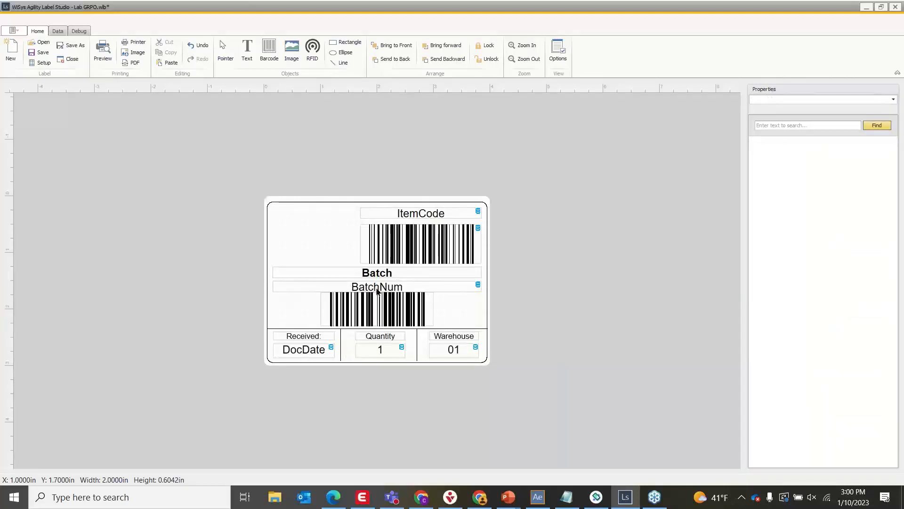
# Move the BatchNum text up to Y 1.45 in, closer to the Batch heading.
pyautogui.click(447, 285)
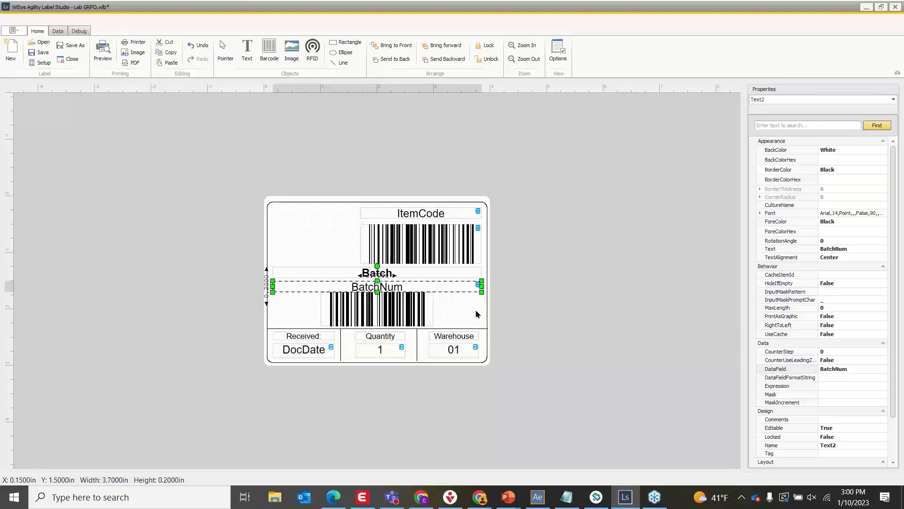
pyautogui.press('Up')
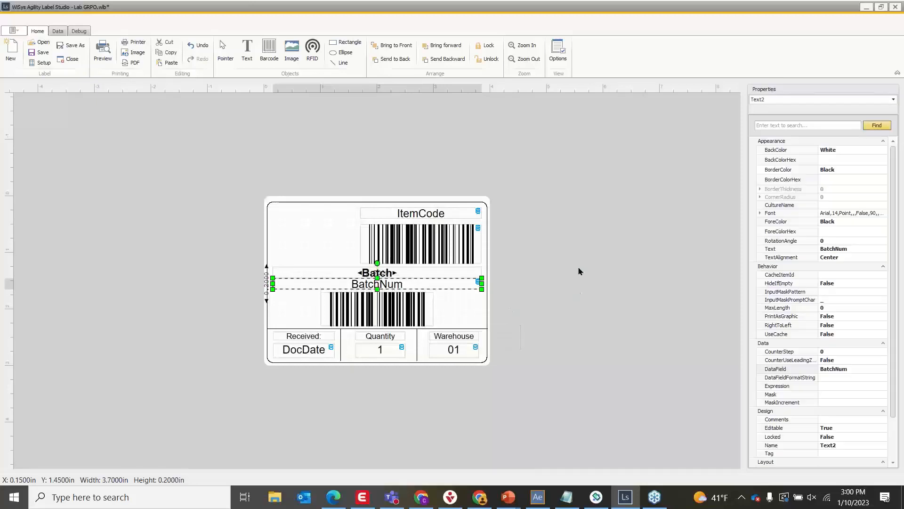
pyautogui.click(561, 304)
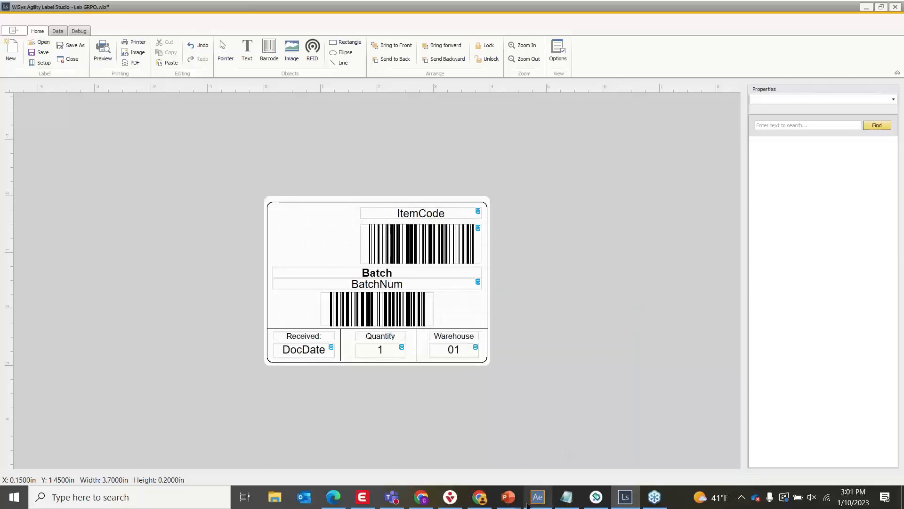
# Following the sample label slide, add an image frame beside the ItemCode barcode at X 0.2 in, Y 0.25 in, about 1.35 by 0.85 in.
pyautogui.moveTo(509, 497)
pyautogui.click(572, 449)
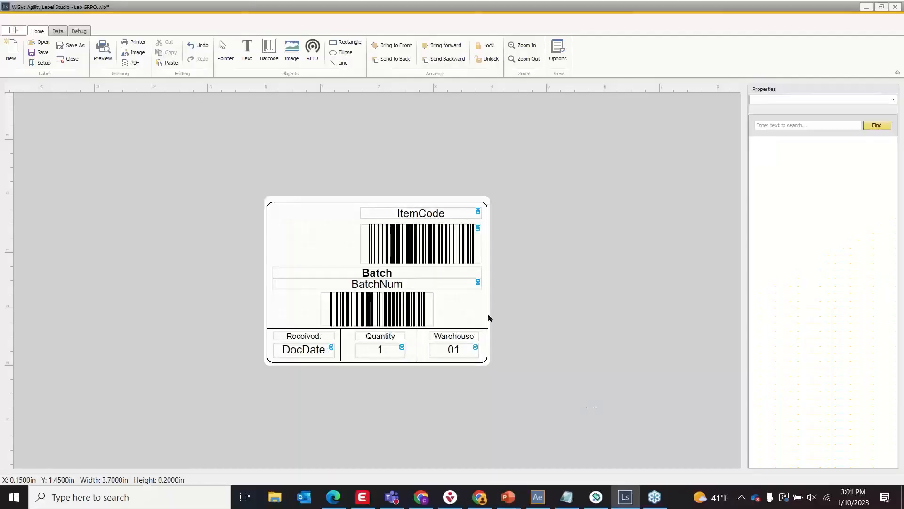
pyautogui.click(291, 49)
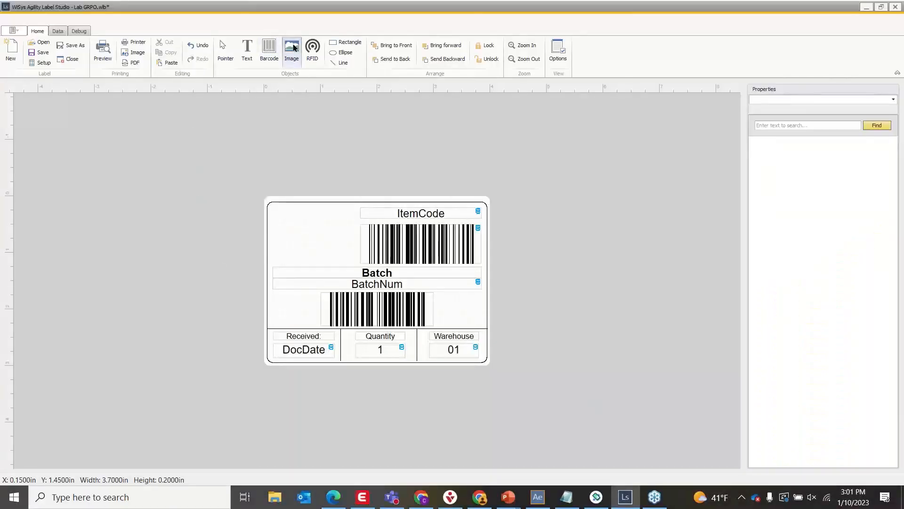
pyautogui.moveTo(281, 216); pyautogui.dragTo(352, 258)
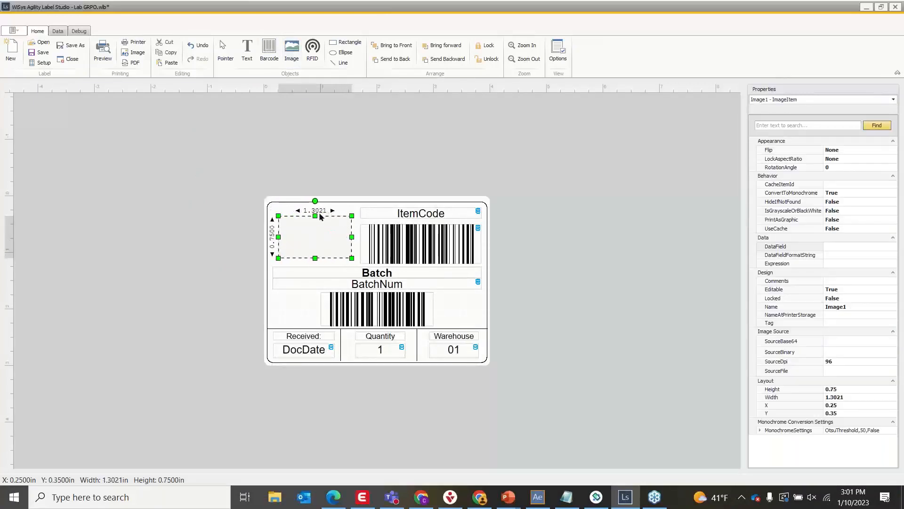
pyautogui.moveTo(315, 216); pyautogui.dragTo(315, 210)
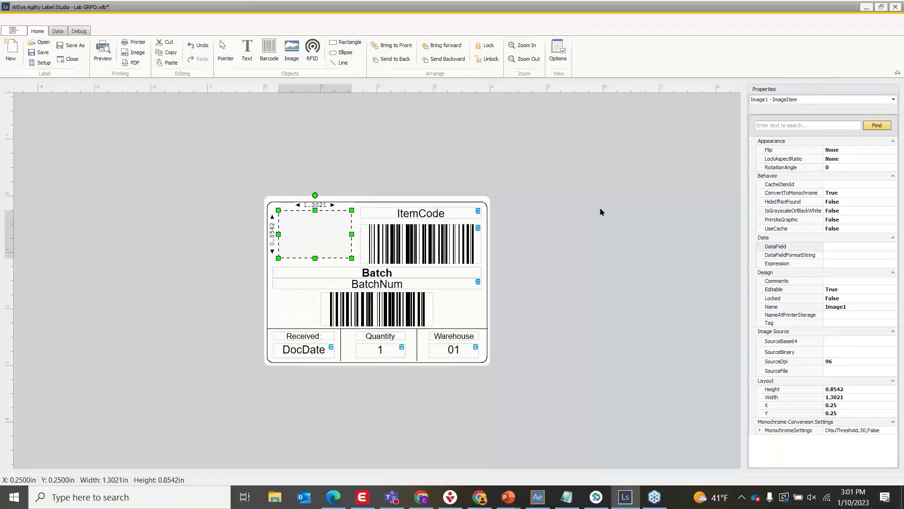
pyautogui.click(615, 204)
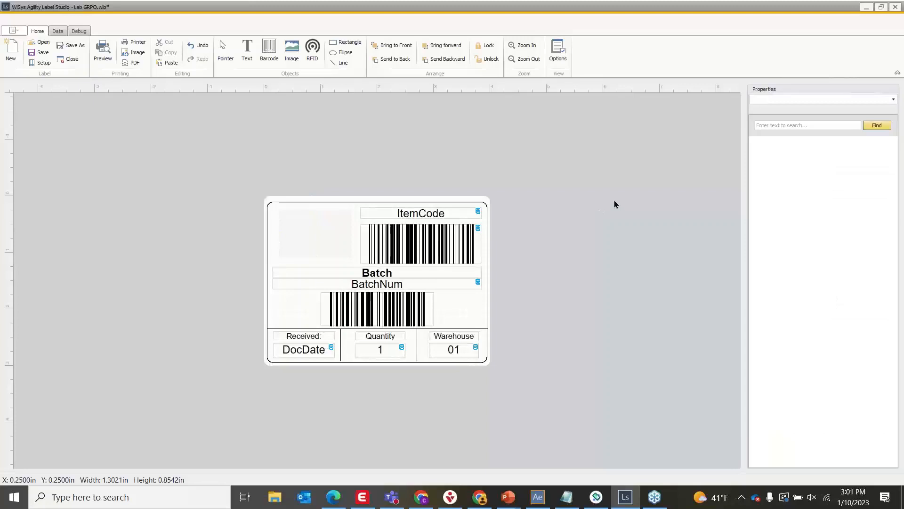
pyautogui.click(292, 236)
pyautogui.moveTo(278, 234); pyautogui.dragTo(275, 234)
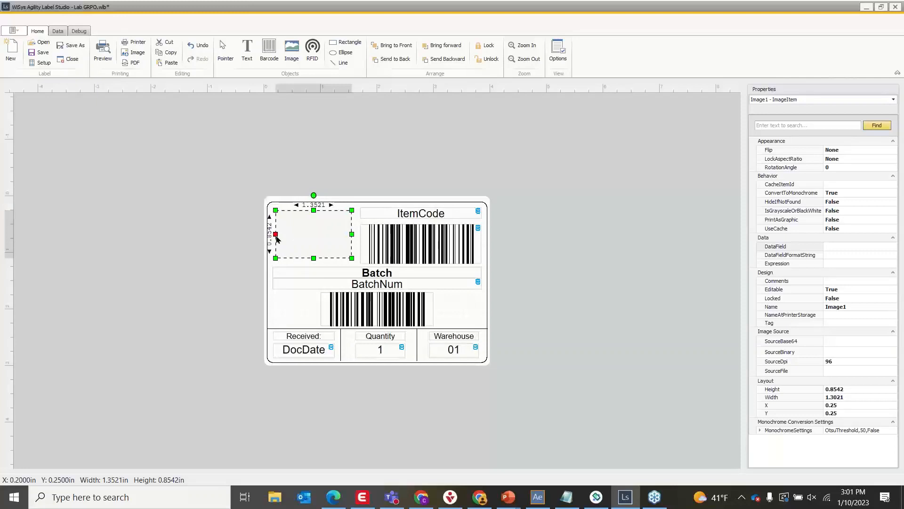
pyautogui.click(576, 233)
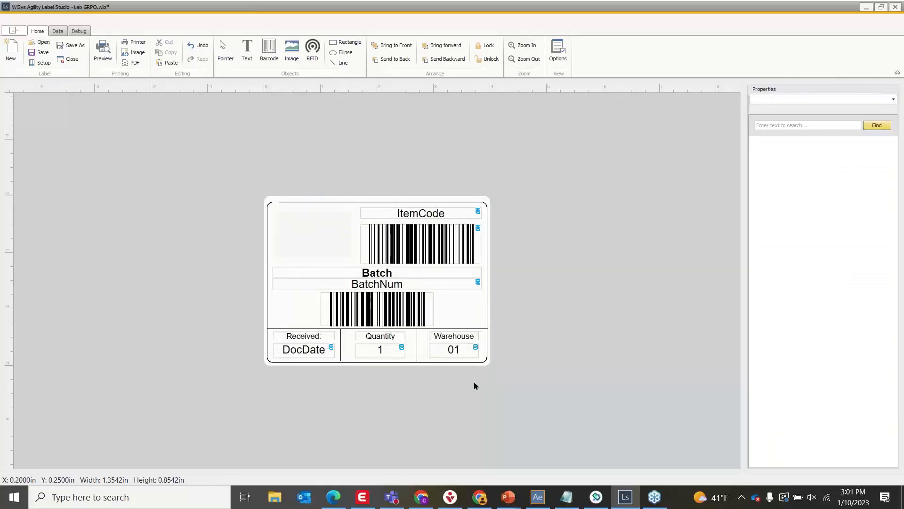
# Load NiceLabelLogo.jpg from the WiSys Logos folder as the image's Base64 source.
pyautogui.click(315, 239)
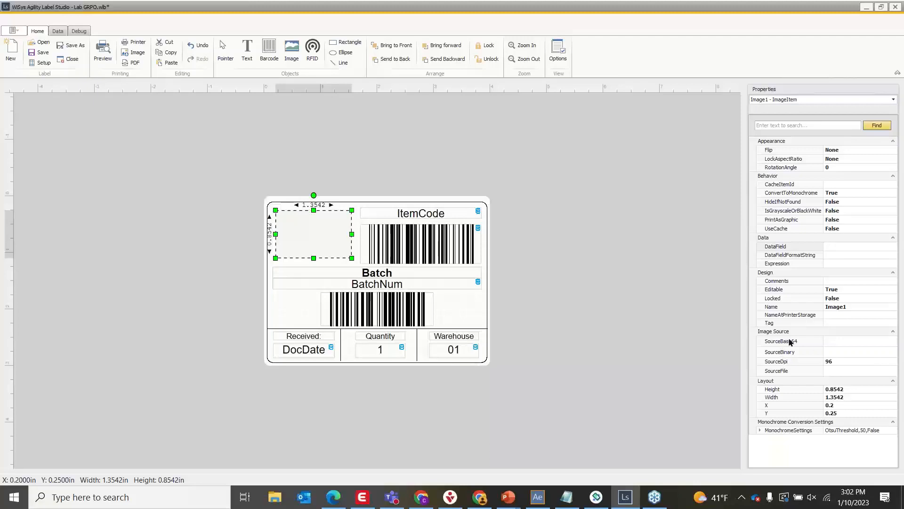
pyautogui.click(884, 343)
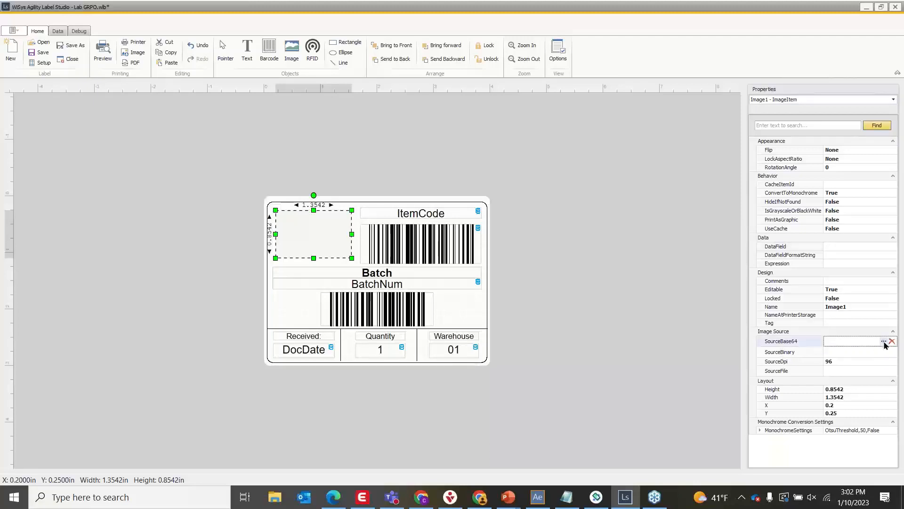
pyautogui.click(884, 341)
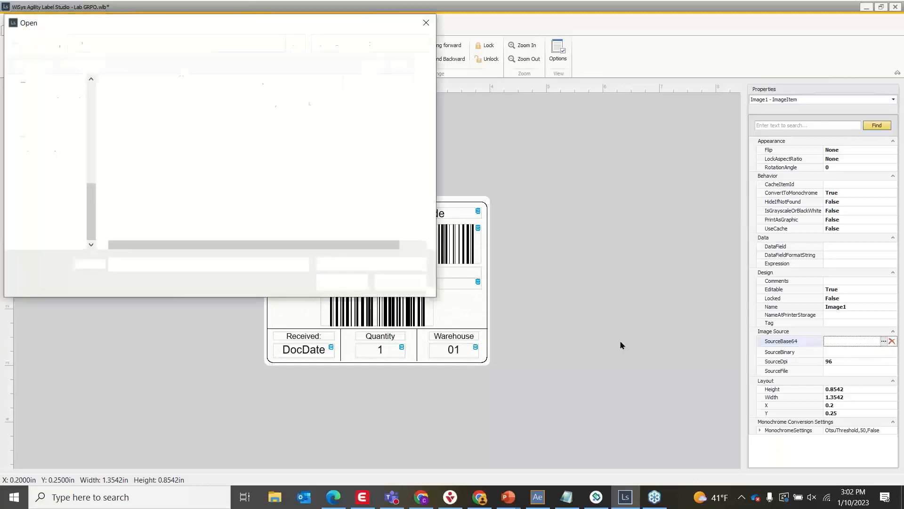
pyautogui.scroll(6, 47, 120)
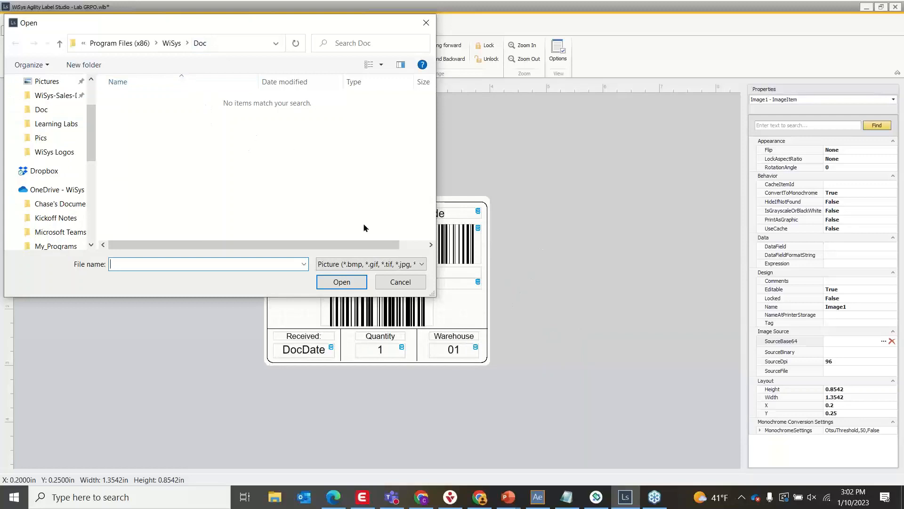
pyautogui.click(42, 154)
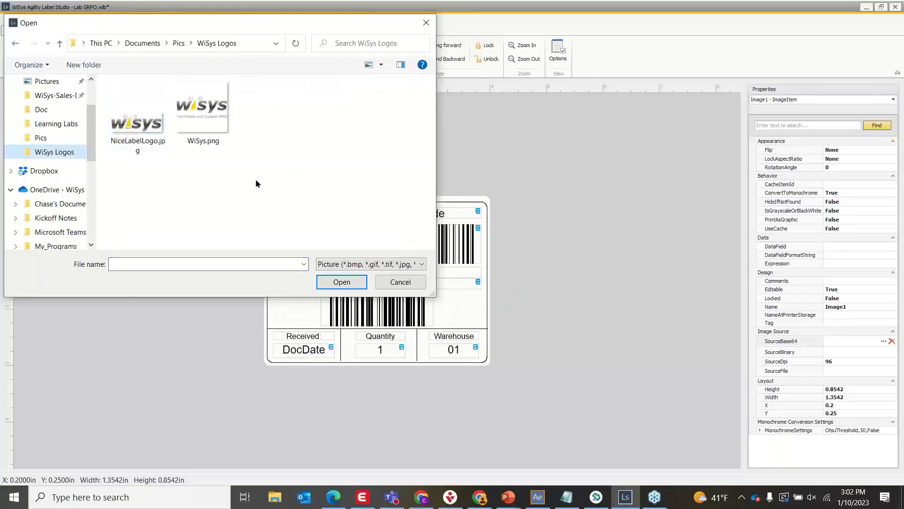
pyautogui.click(146, 130)
pyautogui.click(338, 283)
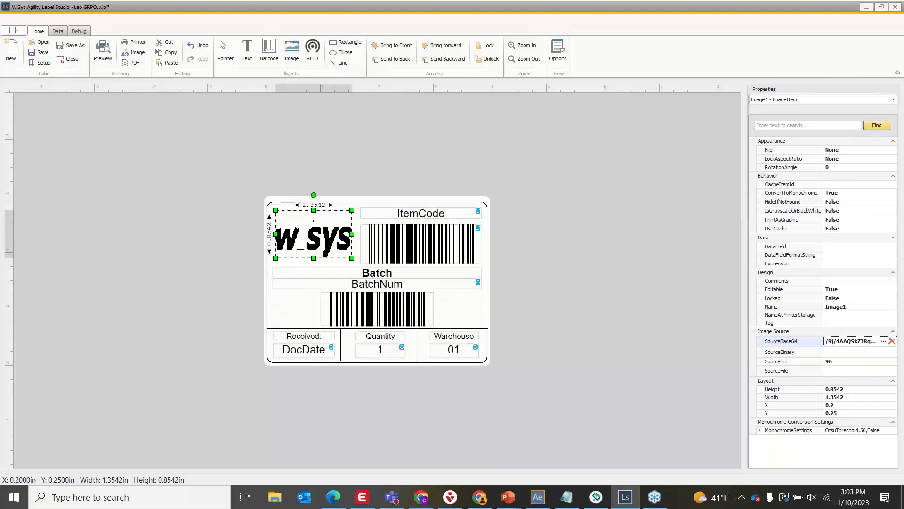
# Turn off monochrome conversion for the logo image by setting ConvertToMonochrome to False.
pyautogui.click(893, 194)
pyautogui.click(893, 193)
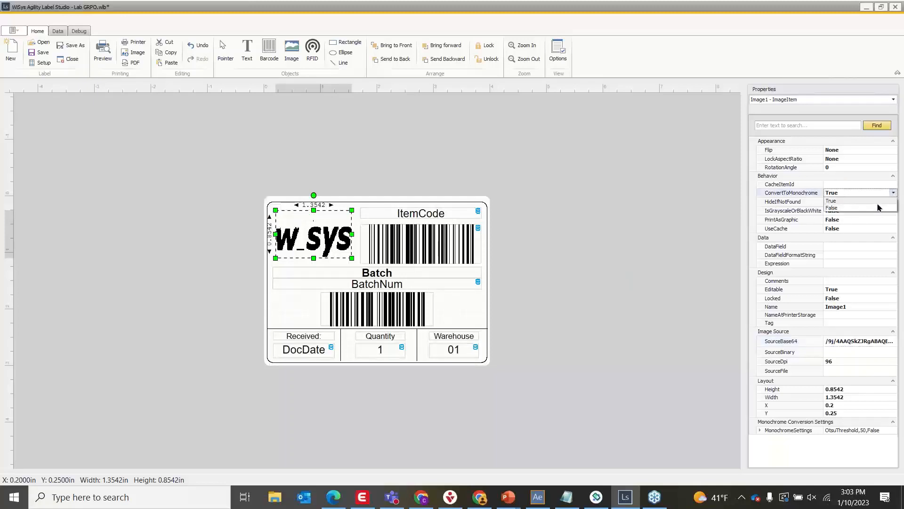
pyautogui.click(879, 204)
pyautogui.click(893, 192)
pyautogui.click(883, 211)
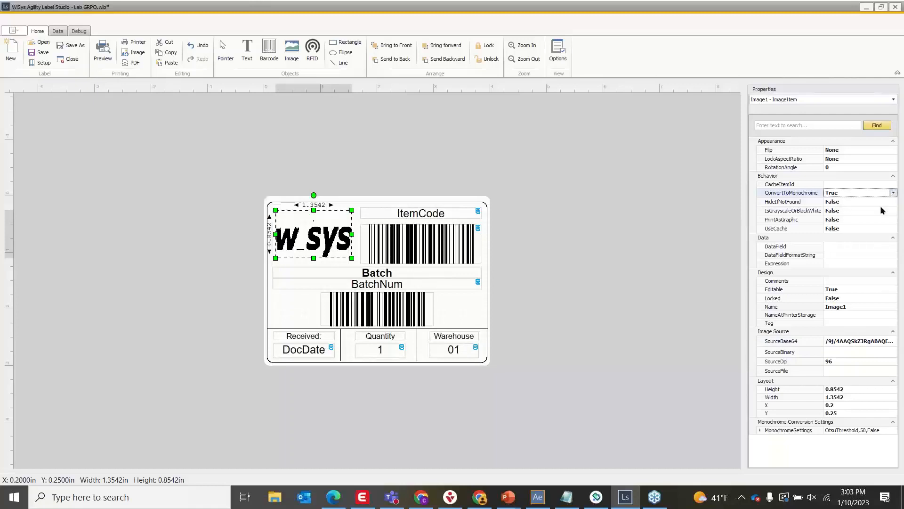
pyautogui.click(598, 225)
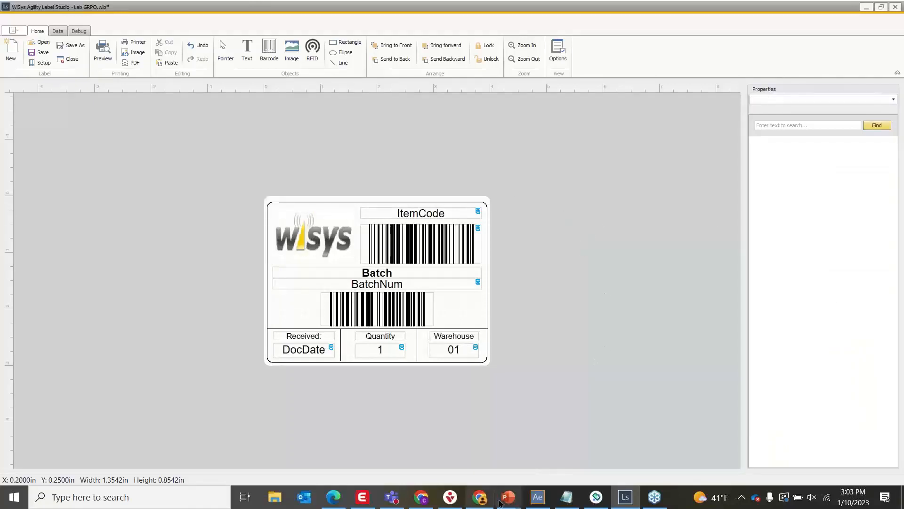
pyautogui.moveTo(513, 498)
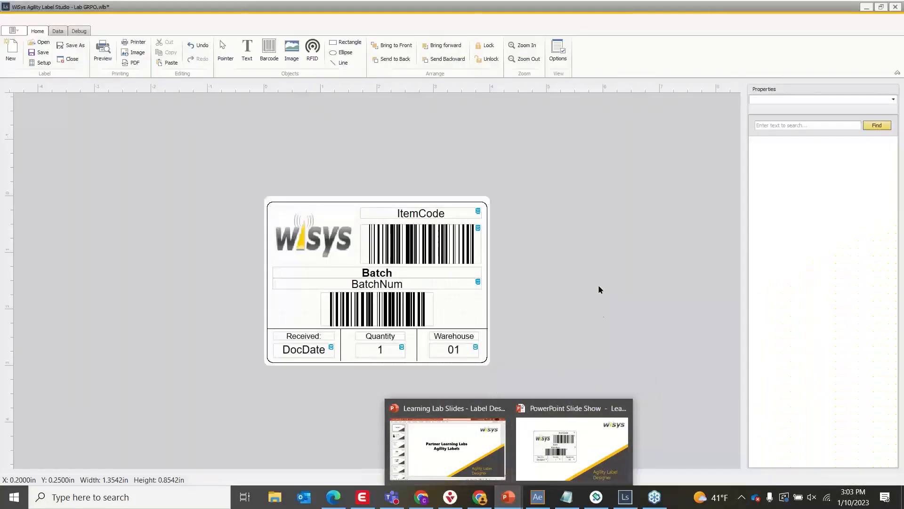
pyautogui.moveTo(579, 426)
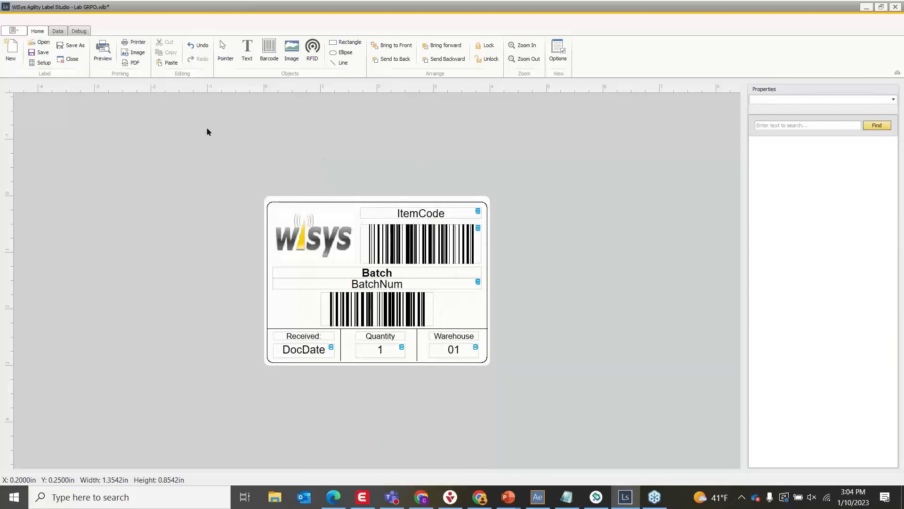
pyautogui.click(100, 49)
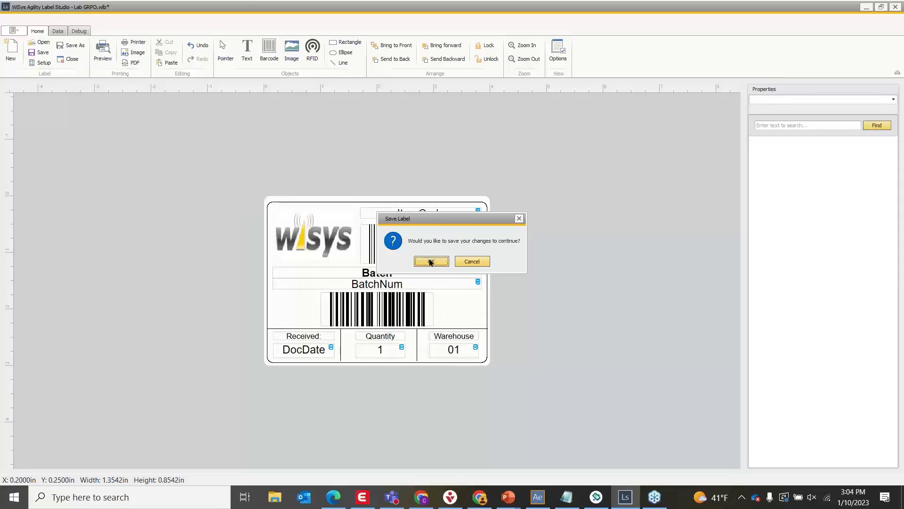
pyautogui.click(430, 262)
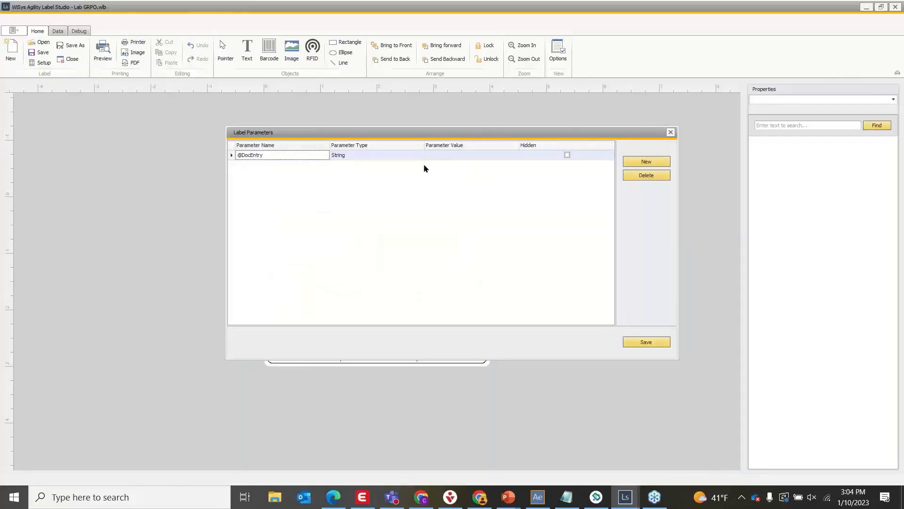
pyautogui.click(442, 155)
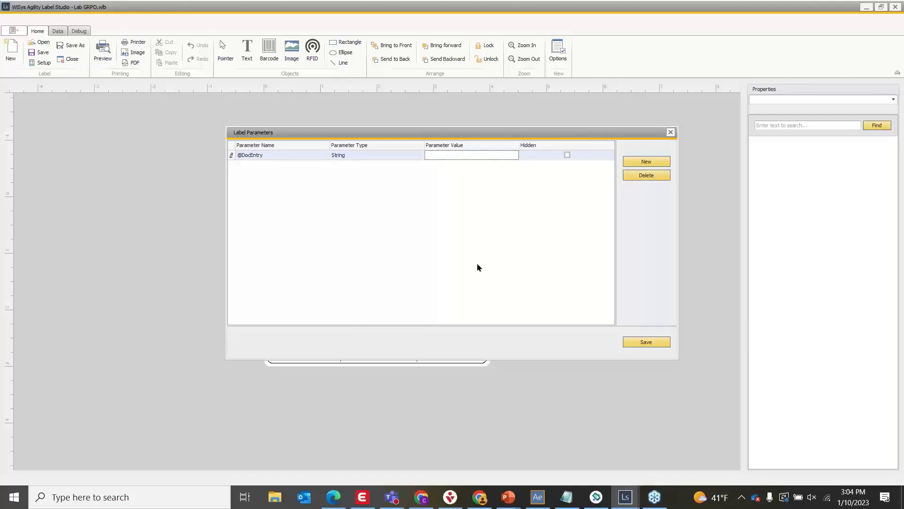
pyautogui.write('845')
pyautogui.click(643, 343)
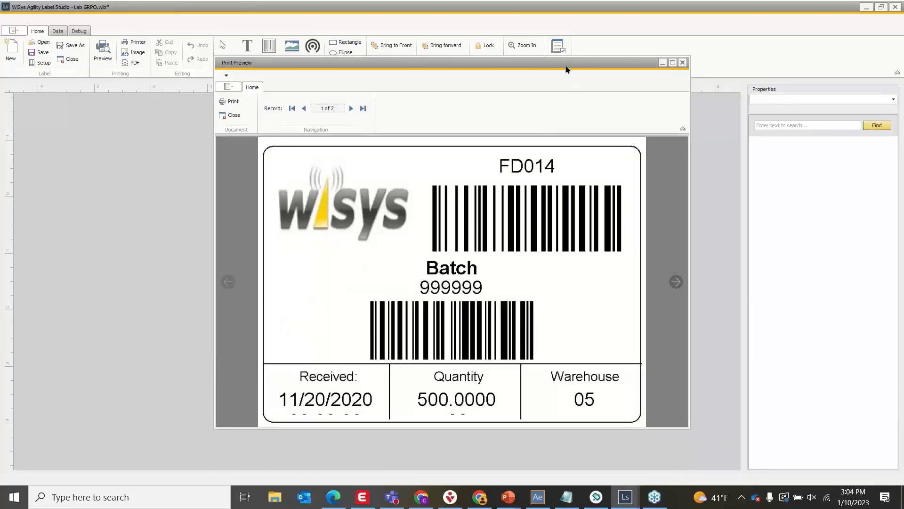
# Look through both label records in the print preview, then close the preview.
pyautogui.moveTo(561, 61); pyautogui.dragTo(557, 53)
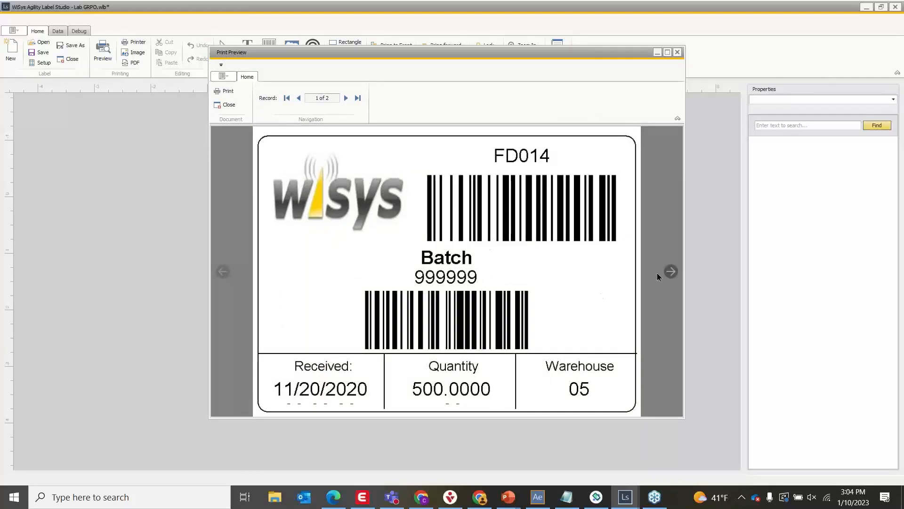
pyautogui.click(670, 271)
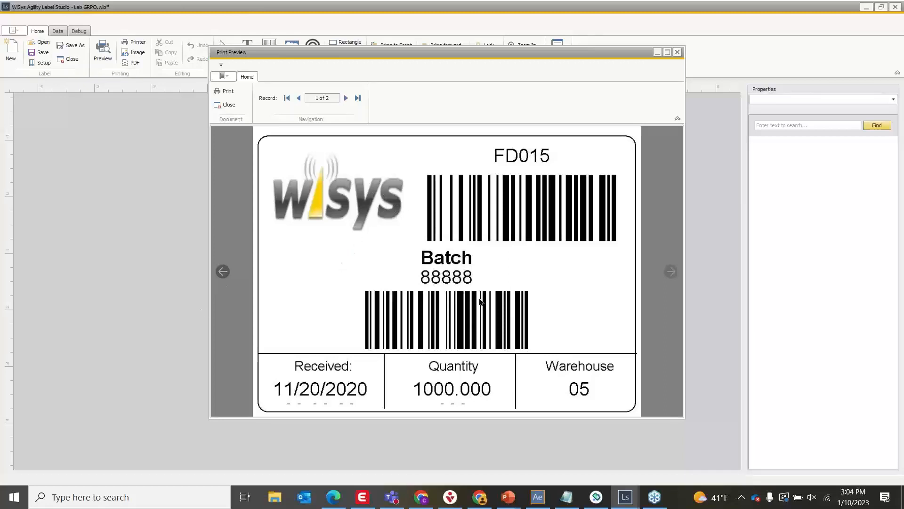
pyautogui.click(222, 273)
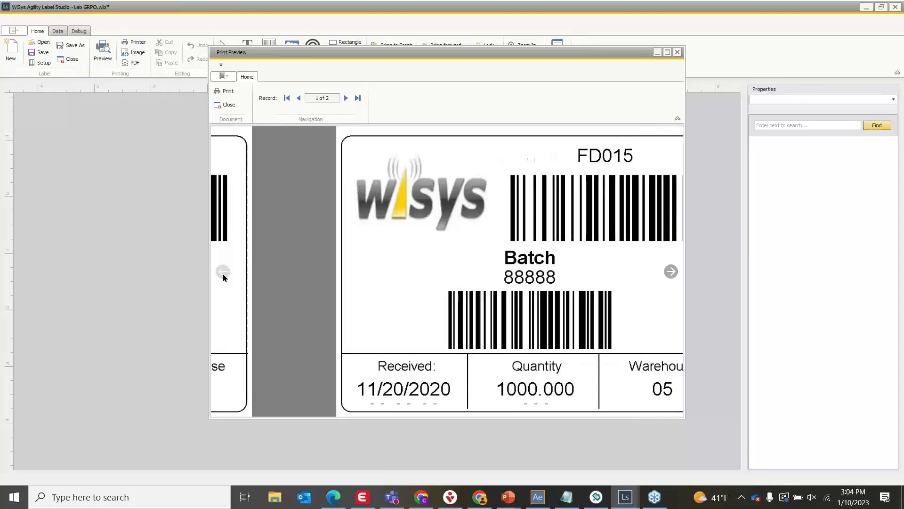
pyautogui.click(676, 53)
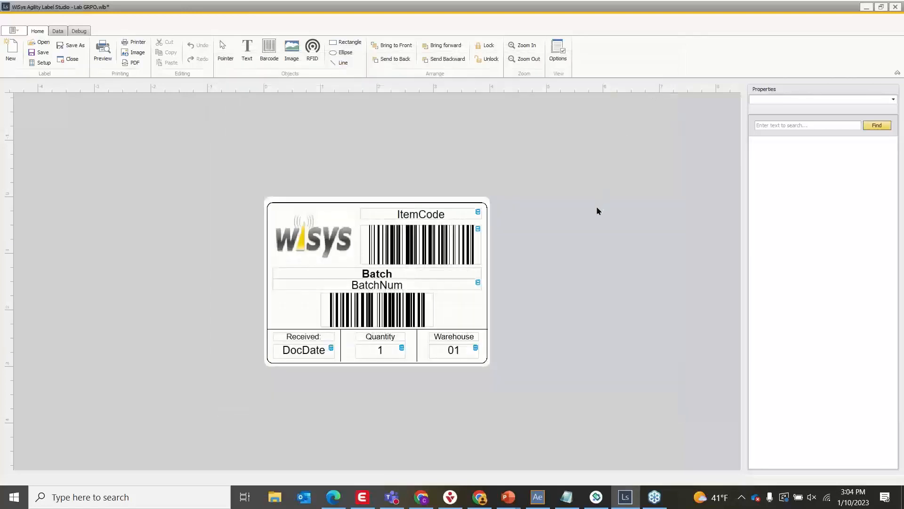
# Switch to Wisys Agility Explorer, open the Documents options and expand the PO Receiving documents under Purchasing - A/P.
pyautogui.moveTo(665, 501)
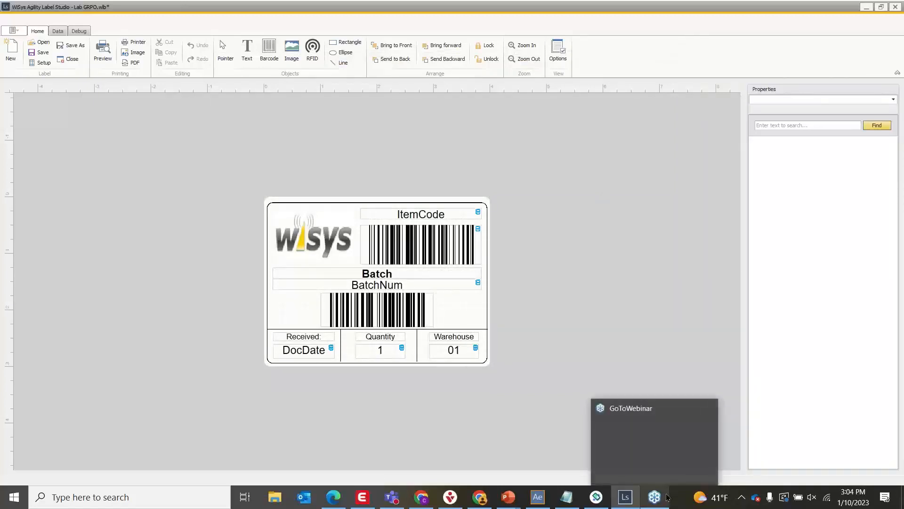
pyautogui.click(538, 501)
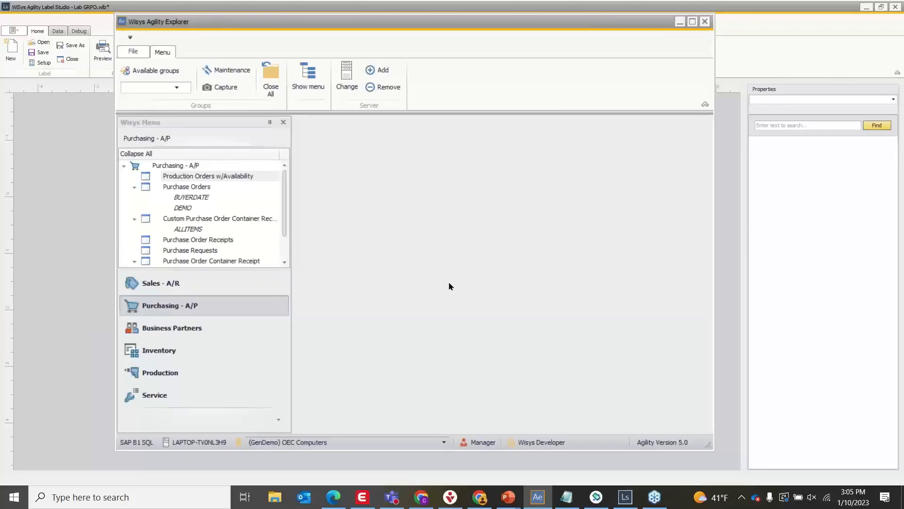
pyautogui.click(133, 53)
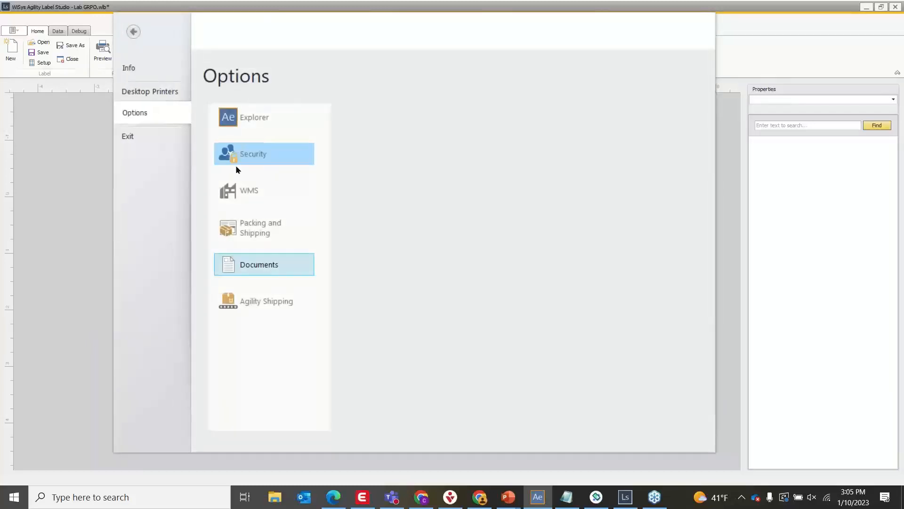
pyautogui.click(241, 264)
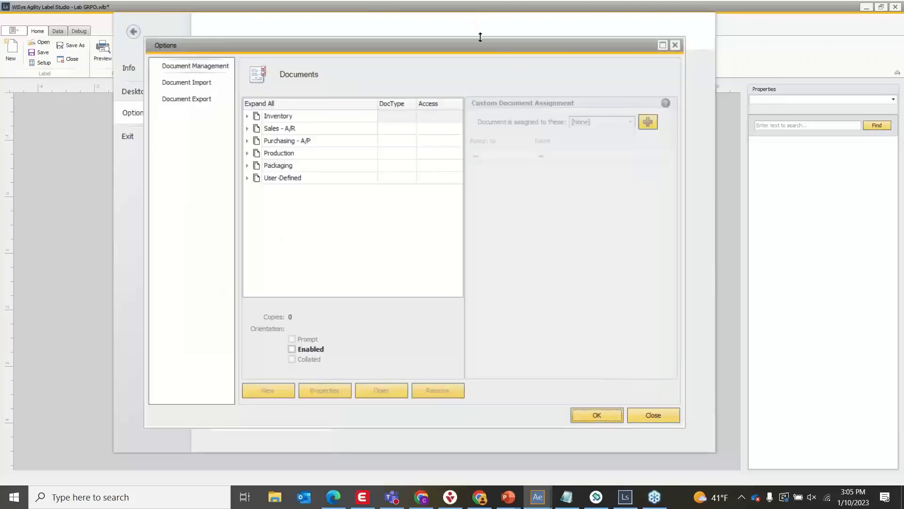
pyautogui.moveTo(479, 44); pyautogui.dragTo(524, 37)
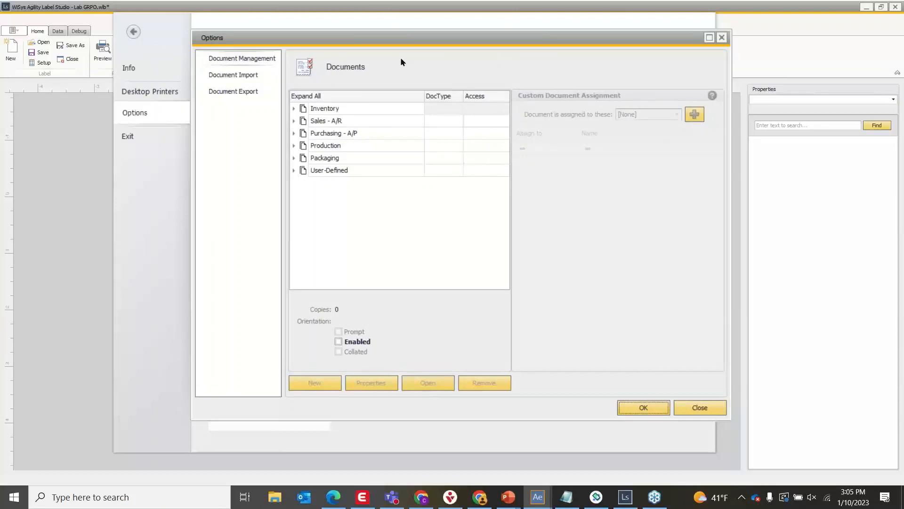
pyautogui.click(294, 134)
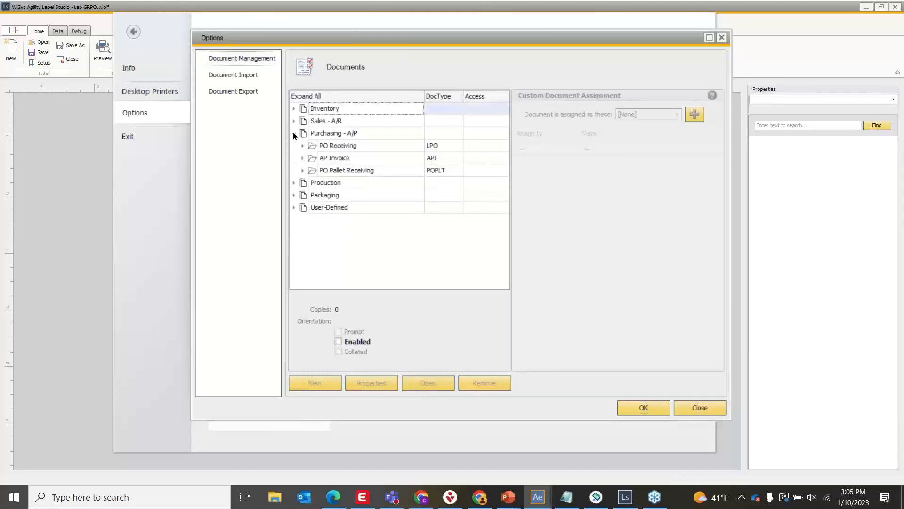
pyautogui.click(302, 146)
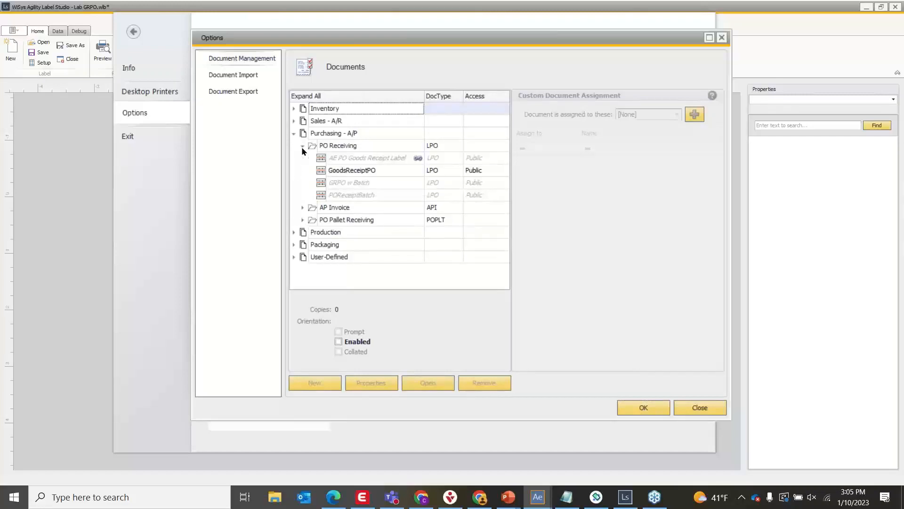
# Disable the GoodsReceiptPO document in its properties and save the change.
pyautogui.click(340, 175)
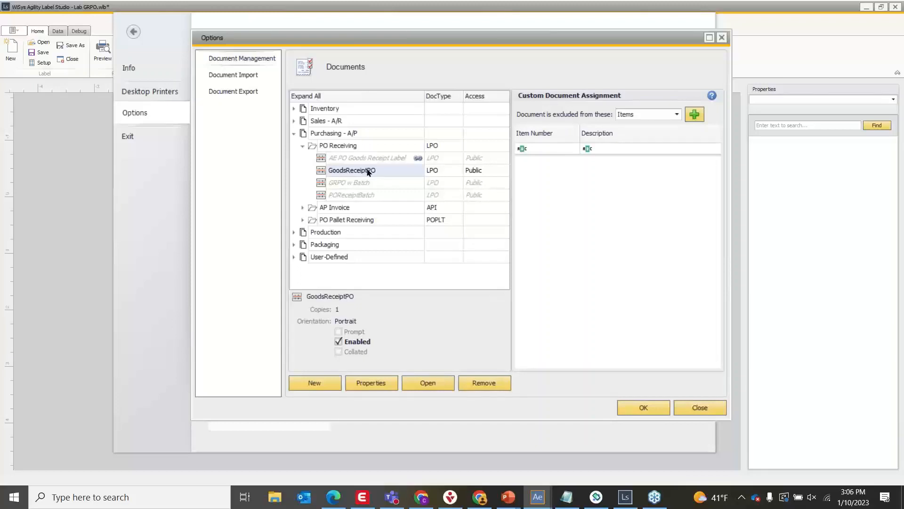
pyautogui.click(368, 382)
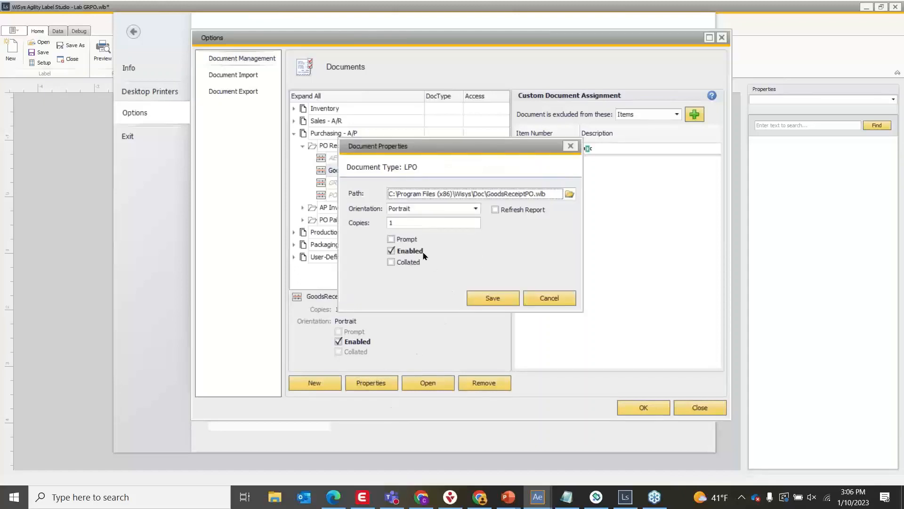
pyautogui.click(392, 252)
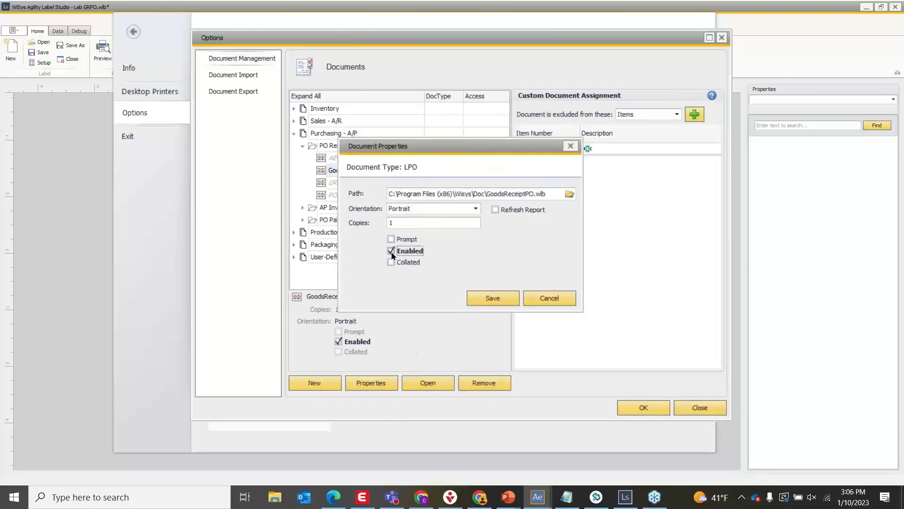
pyautogui.click(477, 303)
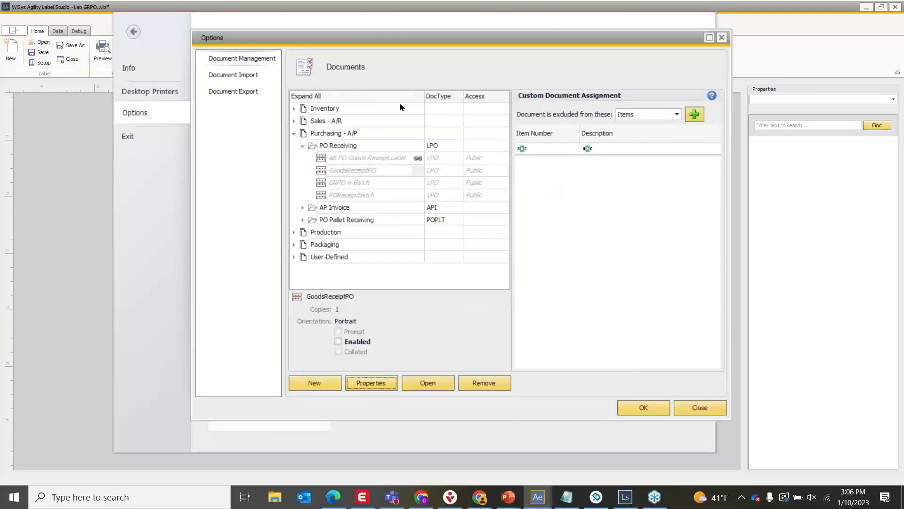
# Start a new PO Receiving document and set its path to the Wisys Agility Label file Lab GRPO.wlb in the WiSys Doc folder.
pyautogui.rightClick(339, 150)
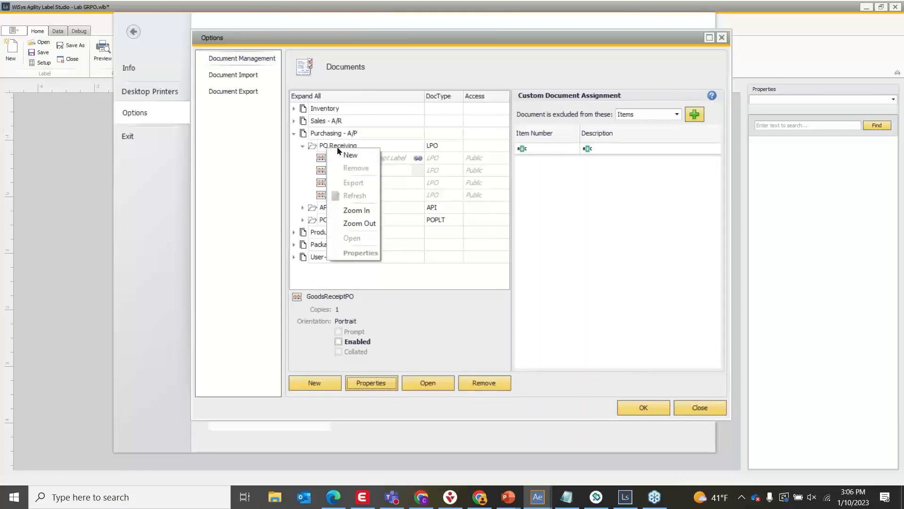
pyautogui.click(347, 155)
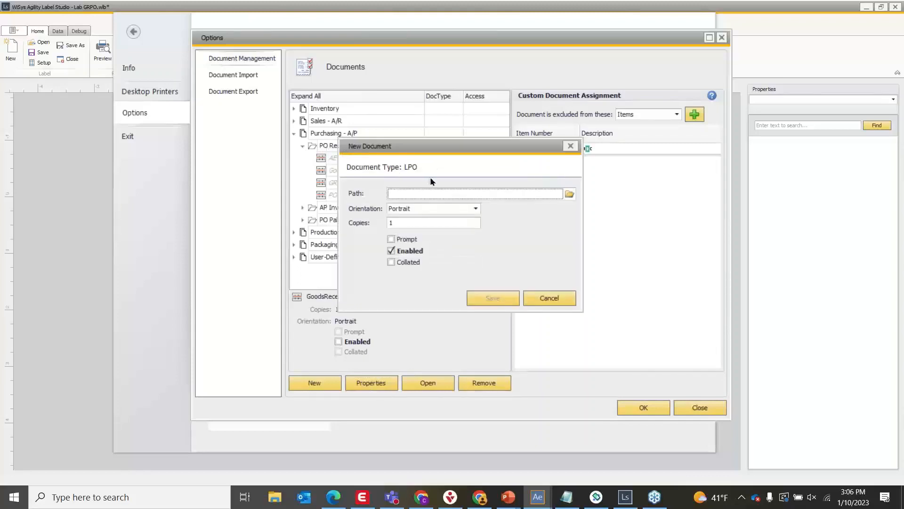
pyautogui.click(569, 194)
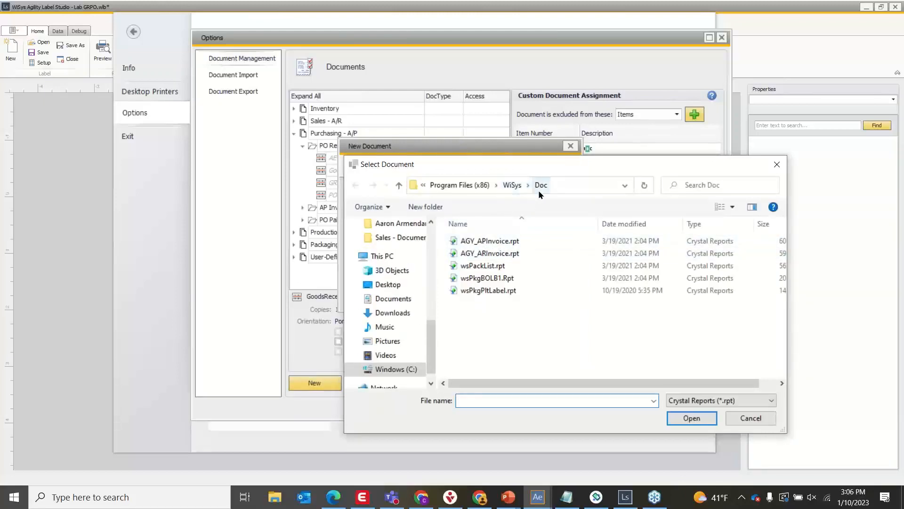
pyautogui.click(700, 399)
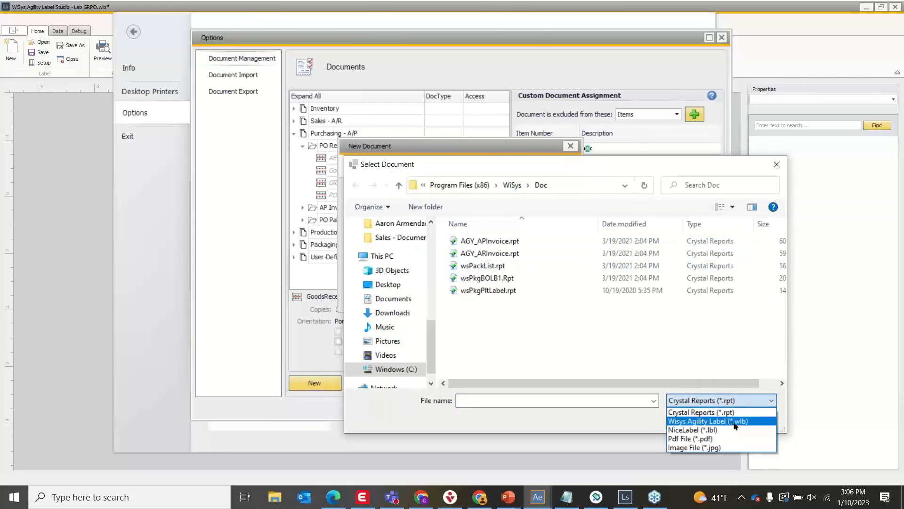
pyautogui.click(734, 423)
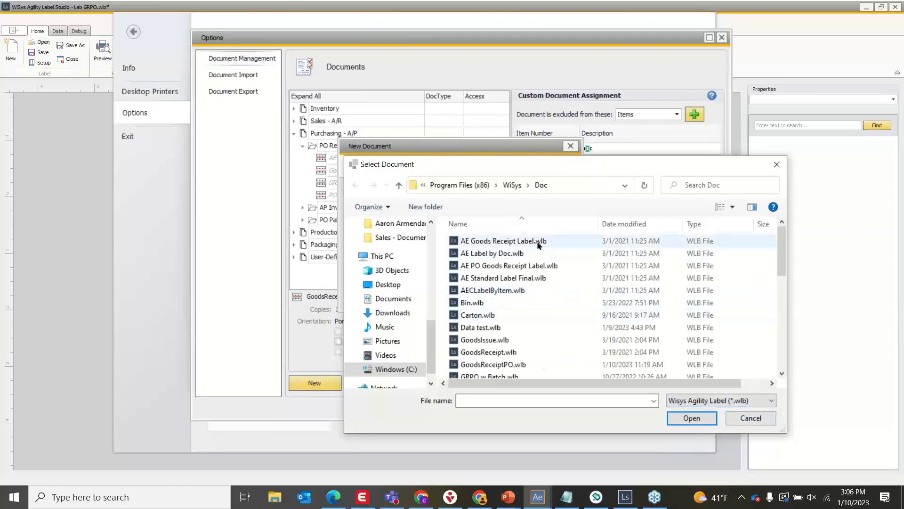
pyautogui.scroll(-4, 538, 243)
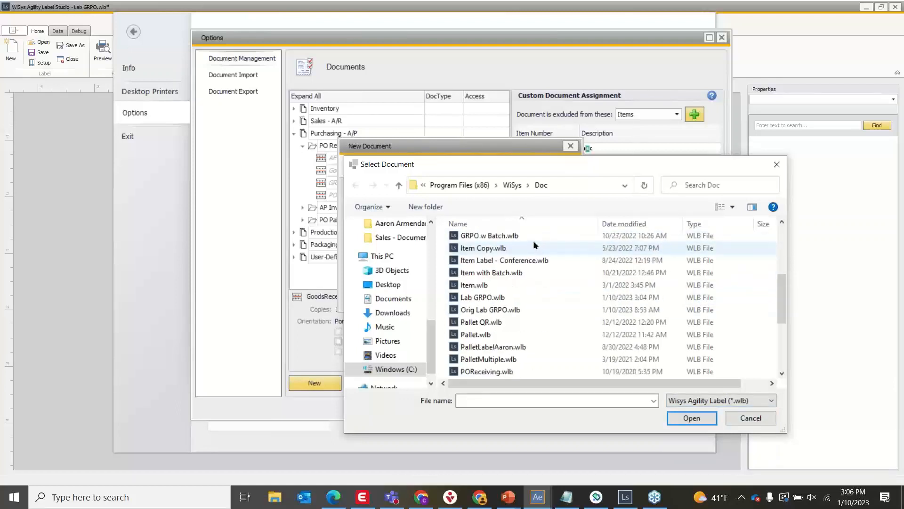
pyautogui.click(479, 301)
pyautogui.click(700, 417)
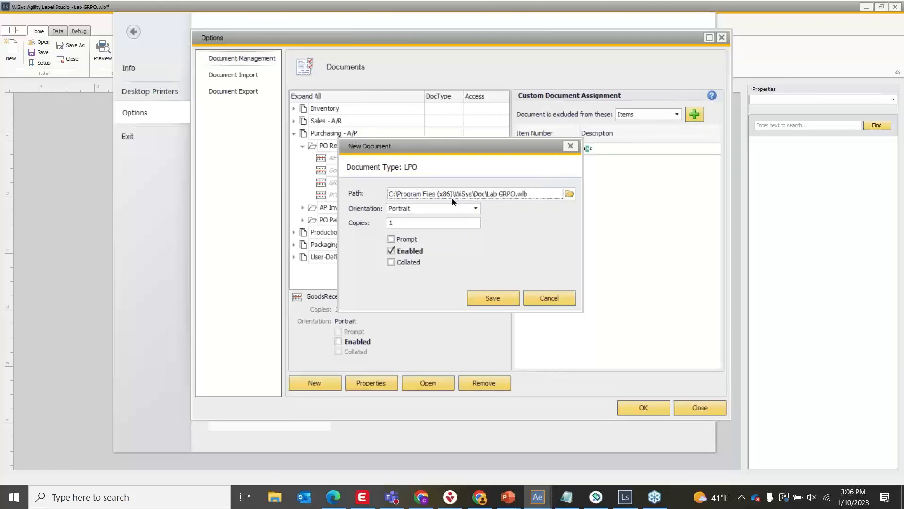
# Save the new Lab GRPO document as enabled, with Portrait orientation, 1 copy and Prompt off.
pyautogui.click(428, 208)
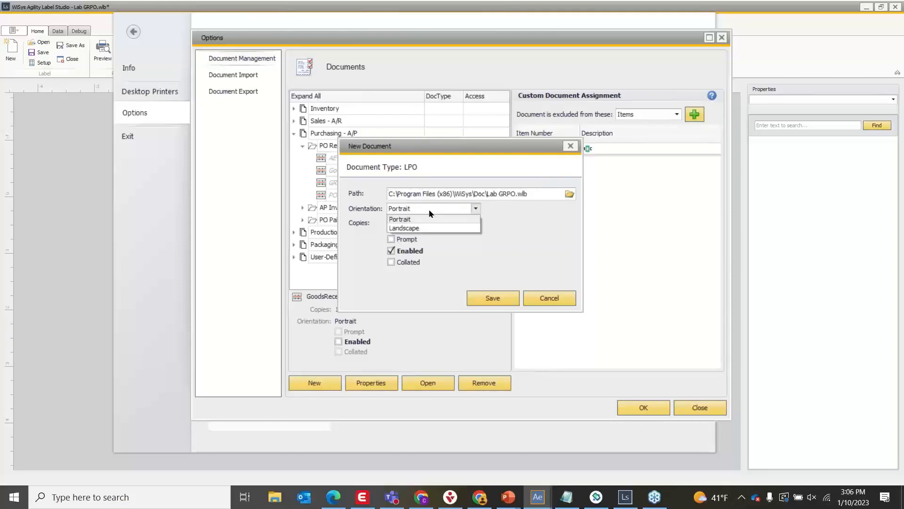
pyautogui.click(513, 211)
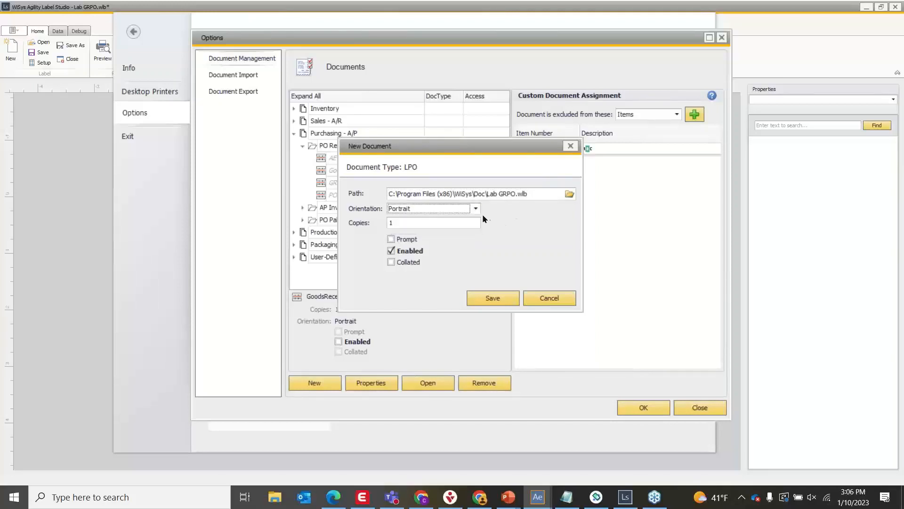
pyautogui.doubleClick(422, 223)
pyautogui.write('4')
pyautogui.doubleClick(424, 221)
pyautogui.write('1')
pyautogui.click(404, 239)
pyautogui.click(391, 238)
pyautogui.click(490, 299)
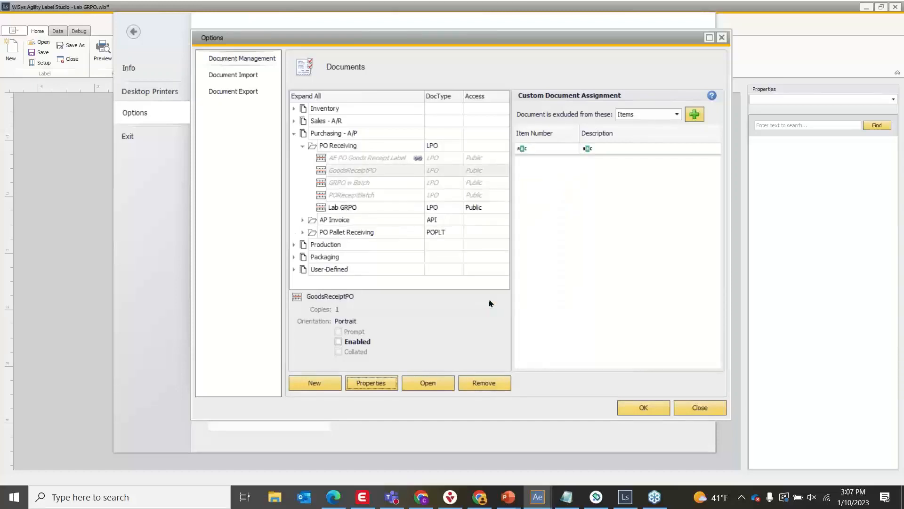
# Accept the document options with Lab GRPO selected and switch to the Agility 360 handheld emulator.
pyautogui.click(354, 209)
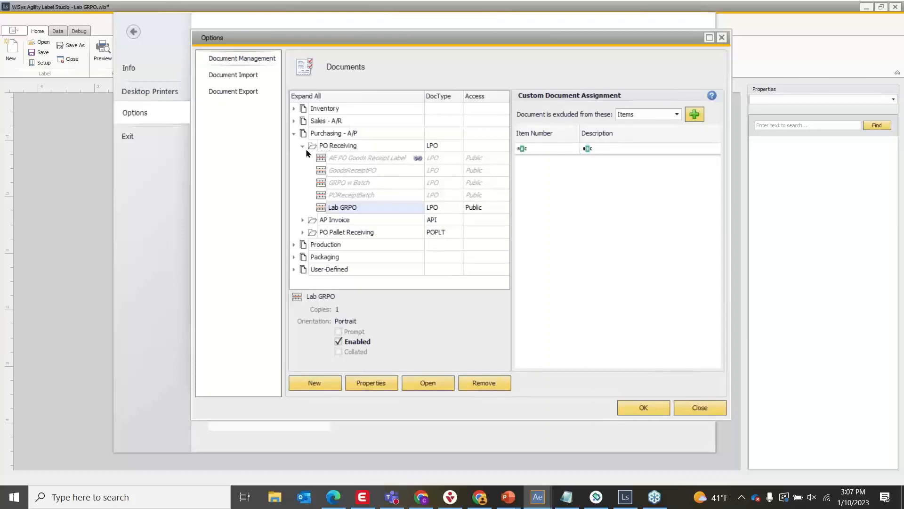
pyautogui.click(638, 407)
pyautogui.click(134, 32)
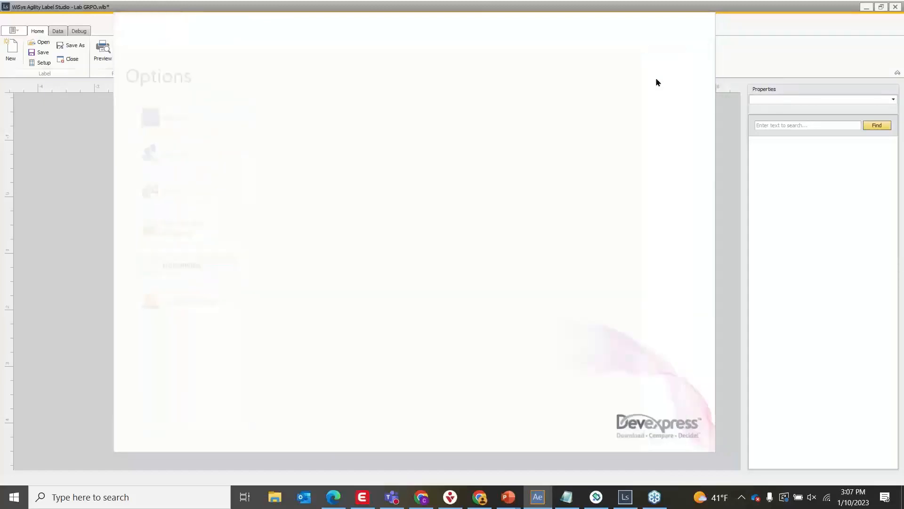
pyautogui.click(626, 500)
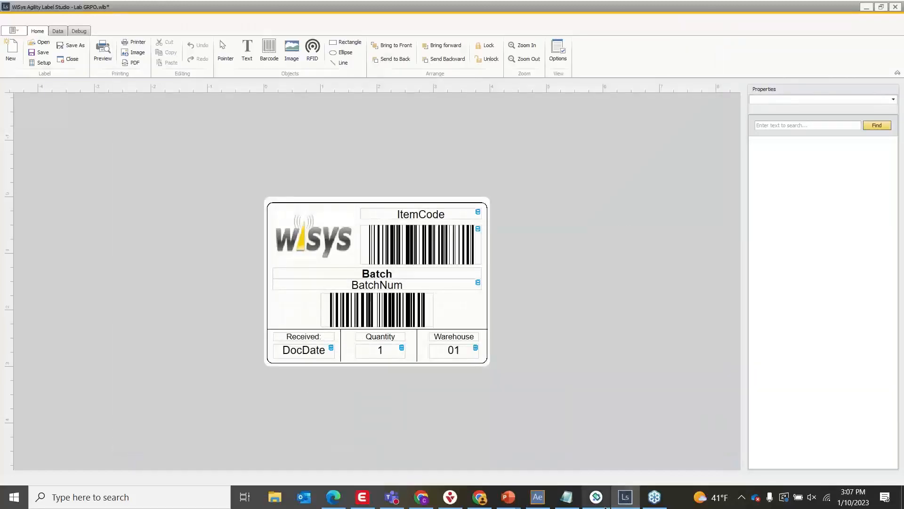
pyautogui.click(596, 497)
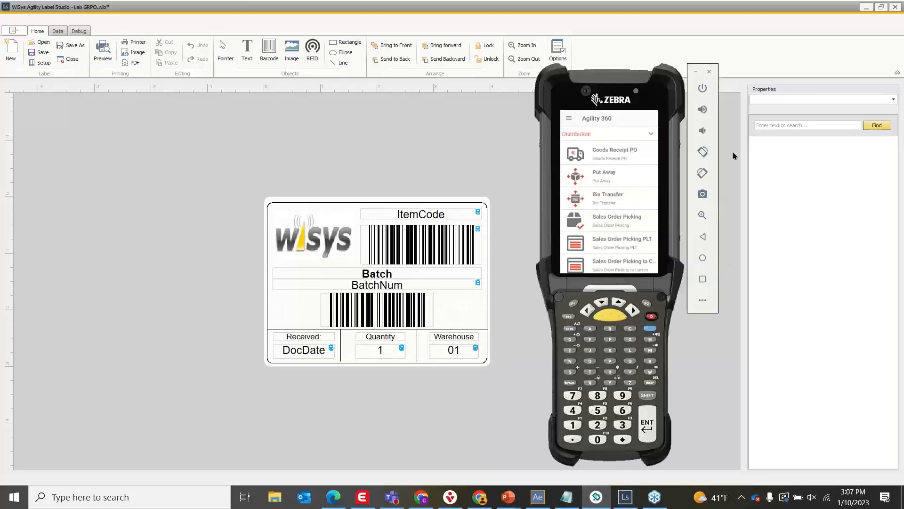
# Open Goods Receipt PO on the Agility 360 handheld and load the purchase order by its order number.
pyautogui.moveTo(639, 80); pyautogui.dragTo(623, 65)
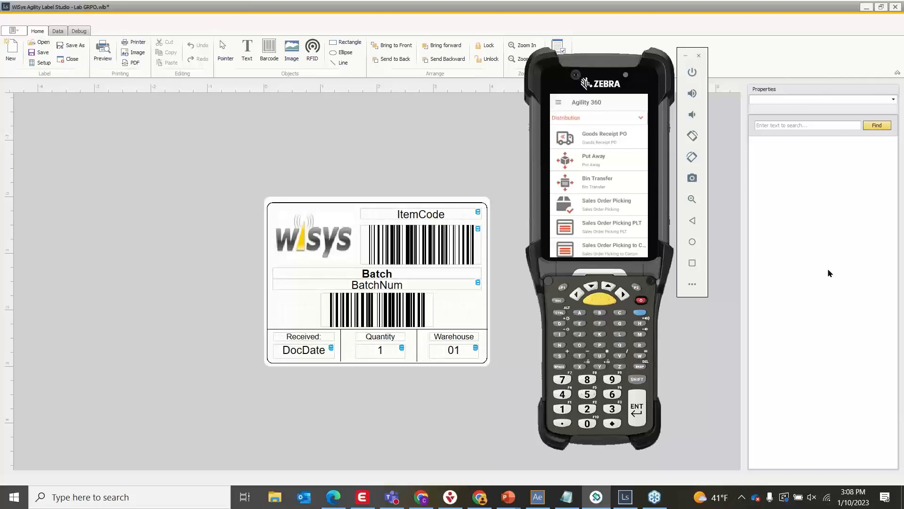
pyautogui.moveTo(605, 91); pyautogui.dragTo(590, 85)
pyautogui.click(580, 134)
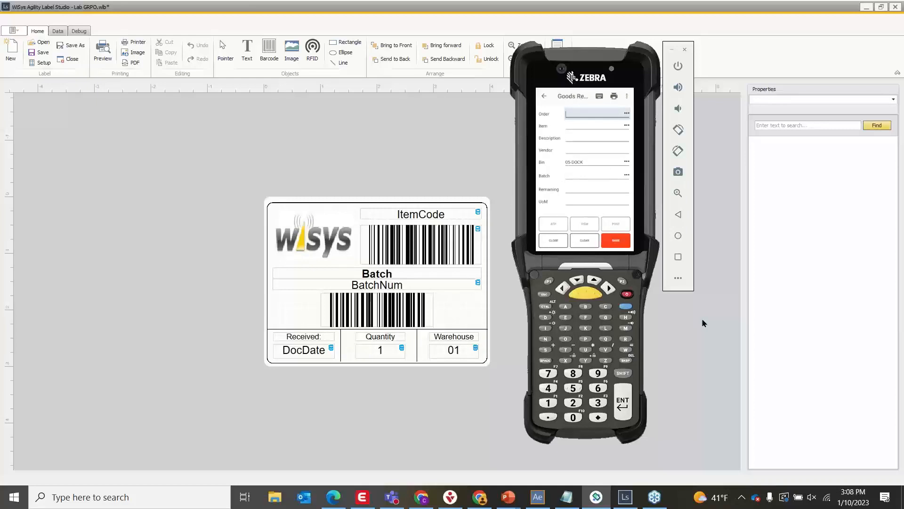
pyautogui.write('851')
pyautogui.press('Return')
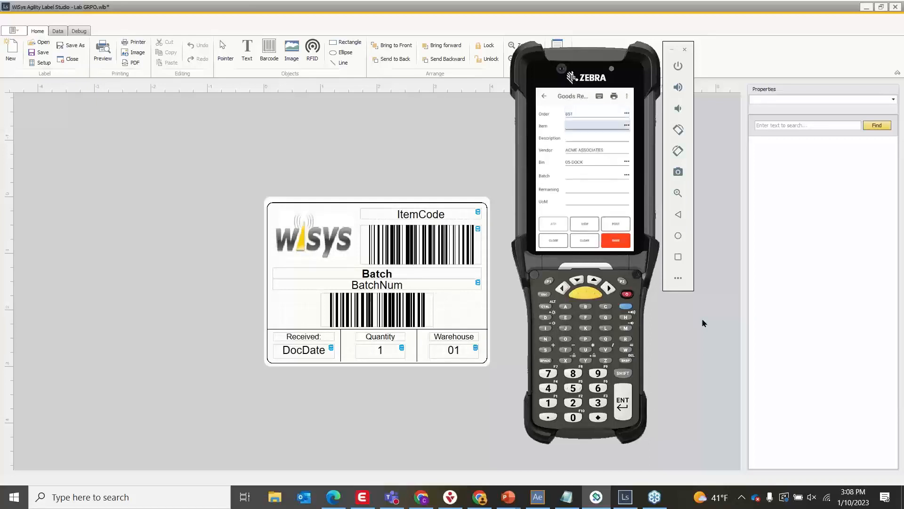
# Receive item B10000 with batch B000 and quantity 1, and output the Lab GRPO label to the handheld's screen.
pyautogui.write('B10000')
pyautogui.press('Return')
pyautogui.write('B000')
pyautogui.press('Return')
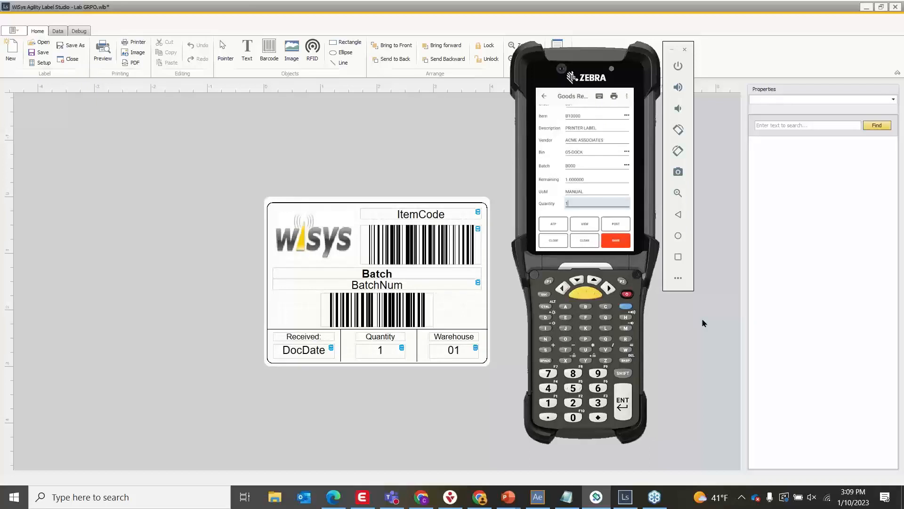
pyautogui.press('Return')
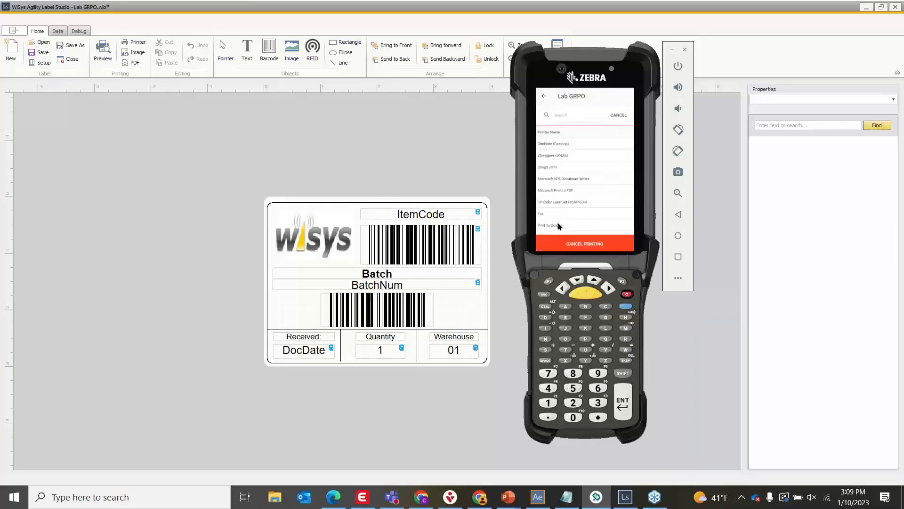
pyautogui.click(557, 223)
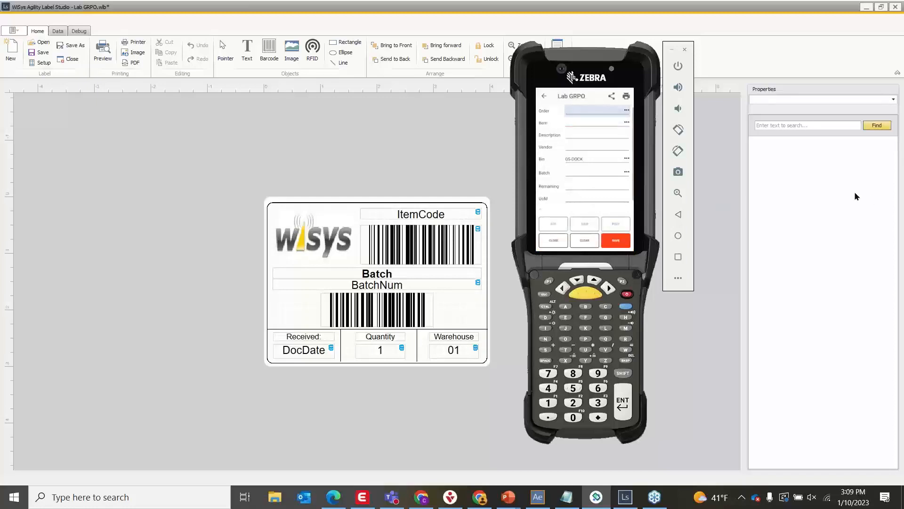
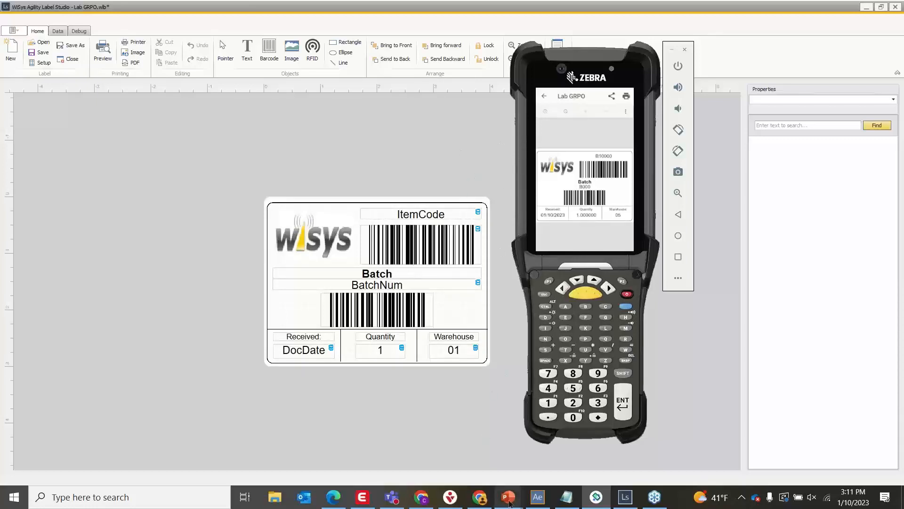
# Switch to the PowerPoint slide show with the What We Covered Today recap.
pyautogui.moveTo(508, 497)
pyautogui.click(572, 443)
pyautogui.click(528, 288)
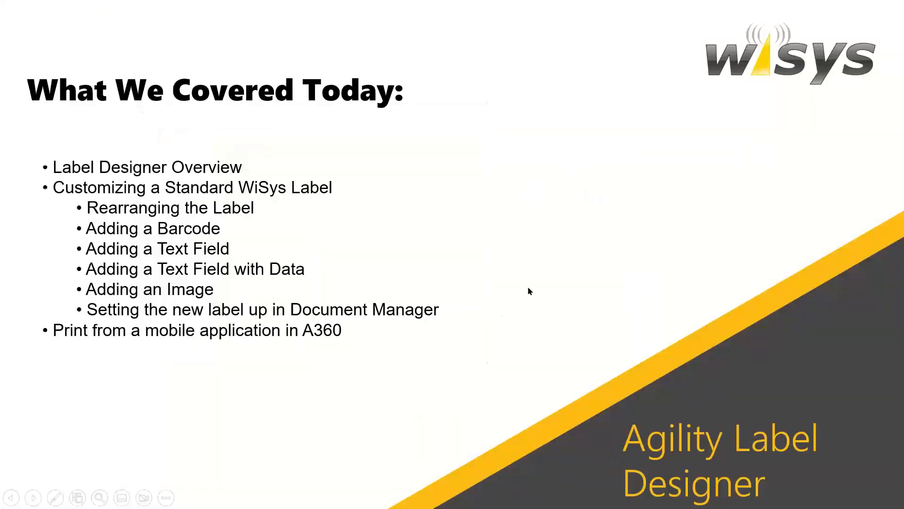